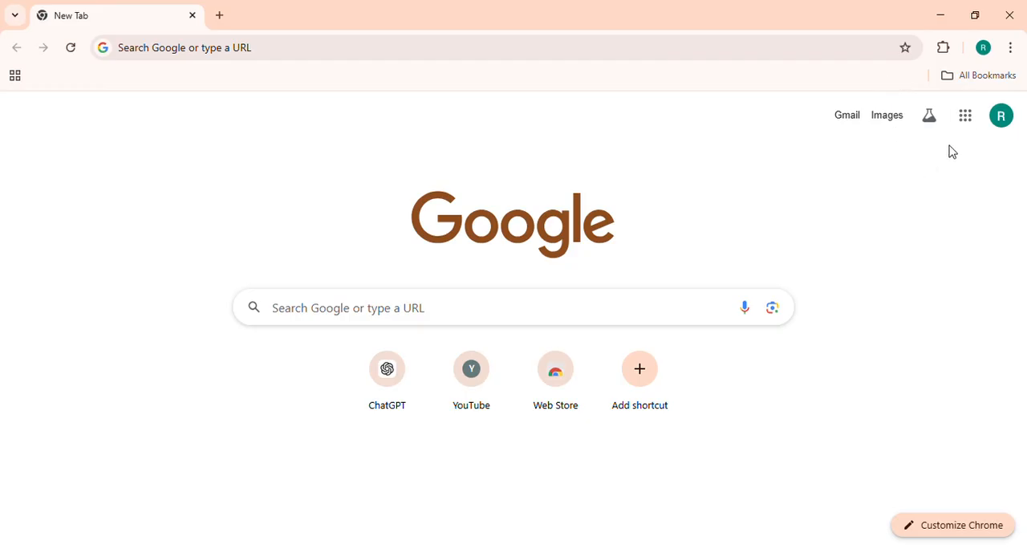
Open Google Sheets from the list of Google apps.
{"action": "left_click", "coordinate": [964, 118]}
{"action": "scroll", "coordinate": [885, 327], "scroll_direction": "down", "scroll_amount": 1}
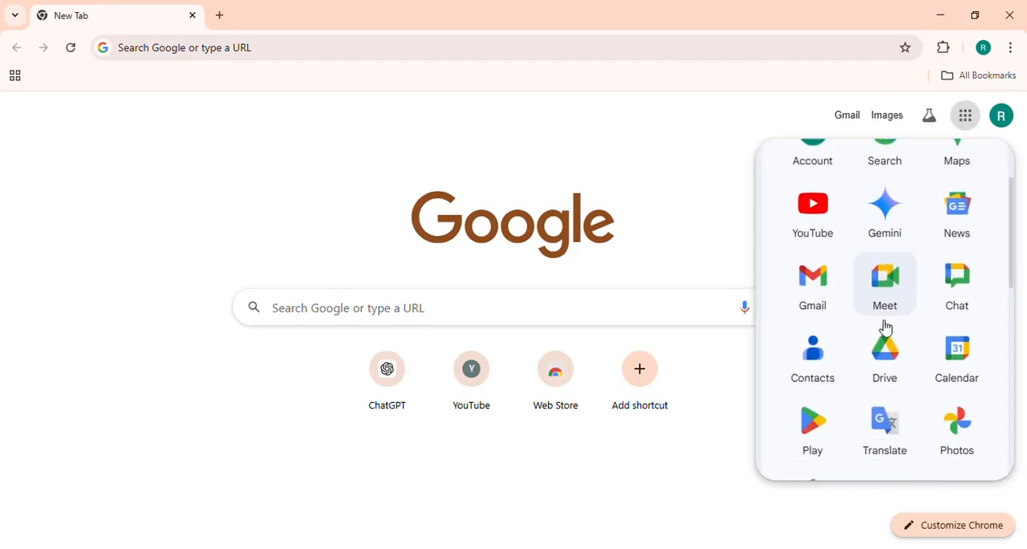
{"action": "scroll", "coordinate": [885, 326], "scroll_direction": "down", "scroll_amount": 1}
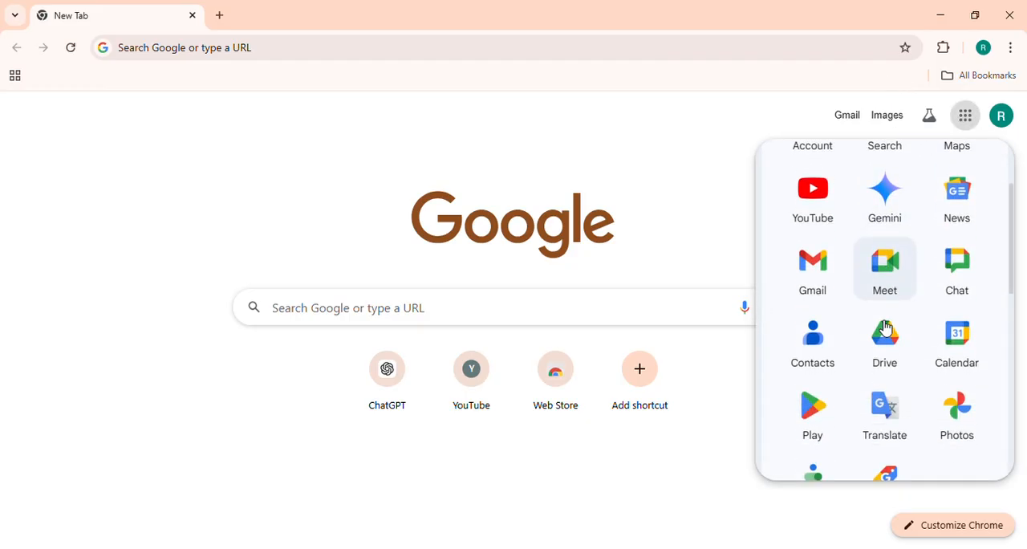
{"action": "scroll", "coordinate": [886, 326], "scroll_direction": "up", "scroll_amount": 2}
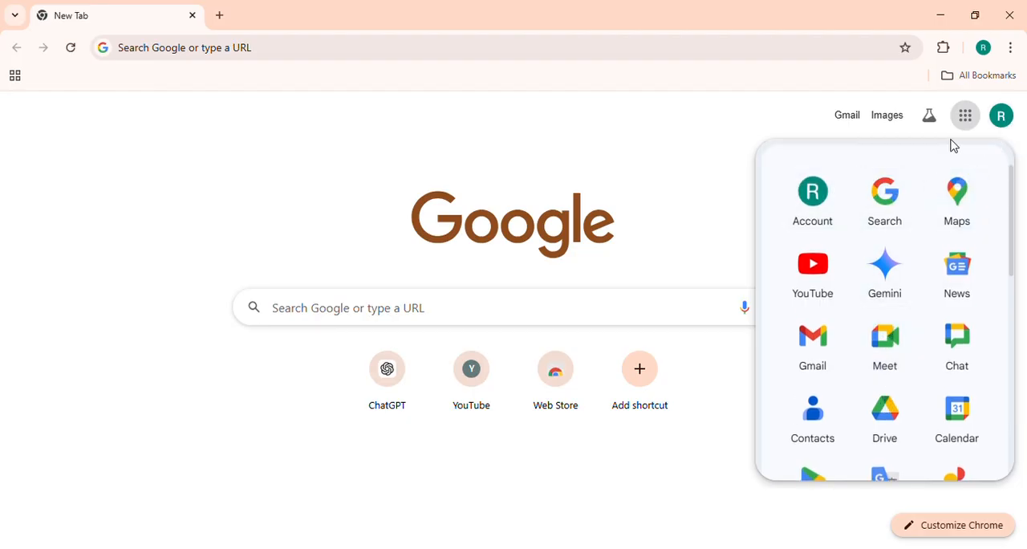
{"action": "scroll", "coordinate": [896, 341], "scroll_direction": "down", "scroll_amount": 1}
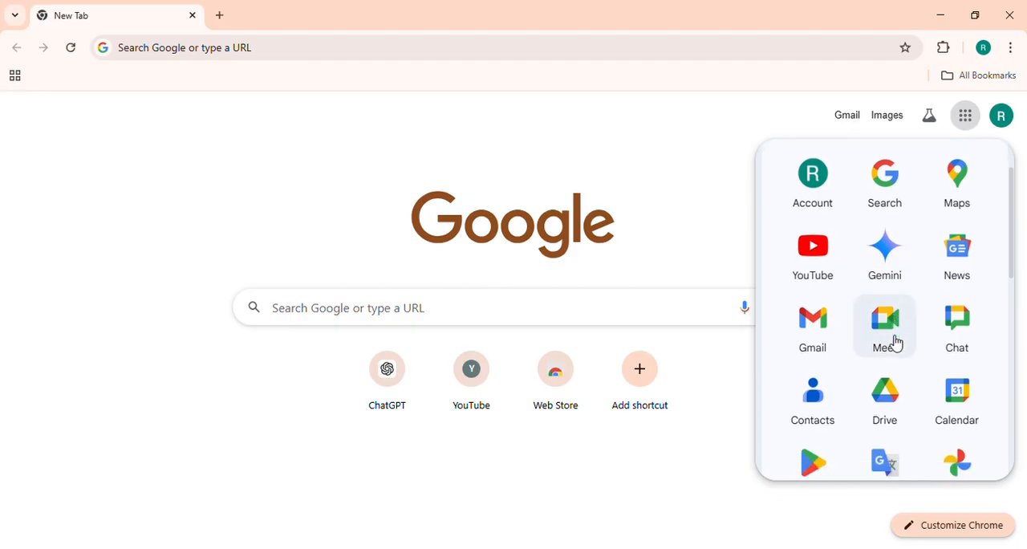
{"action": "scroll", "coordinate": [894, 343], "scroll_direction": "down", "scroll_amount": 5}
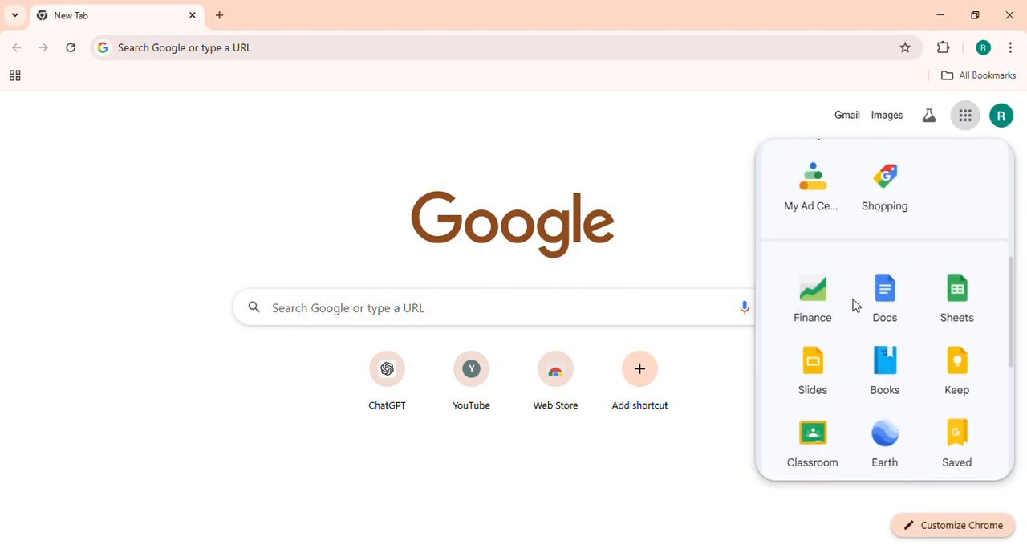
{"action": "left_click", "coordinate": [962, 295]}
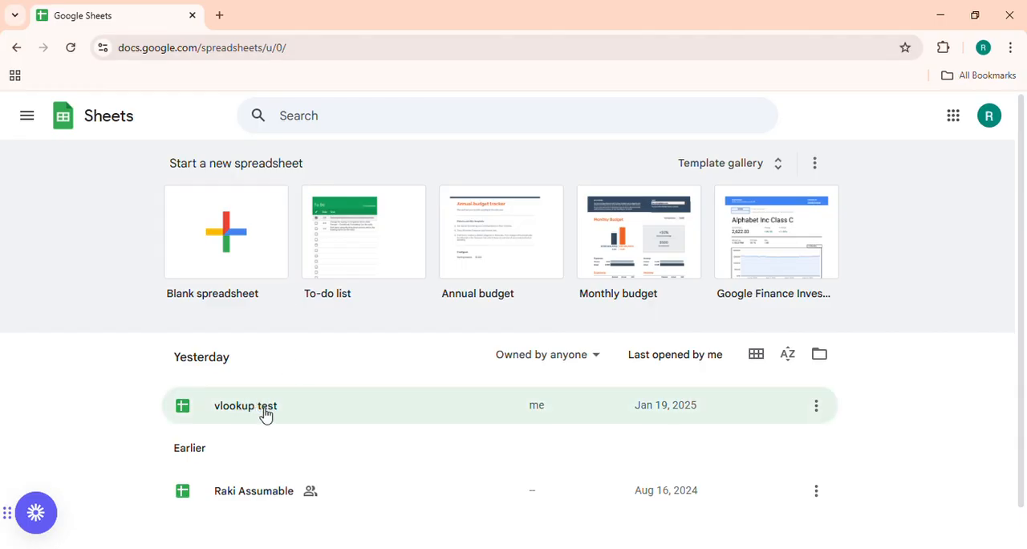
Remove the shared spreadsheet dated Aug 16, 2024 from the list of recent files.
{"action": "left_click", "coordinate": [816, 490]}
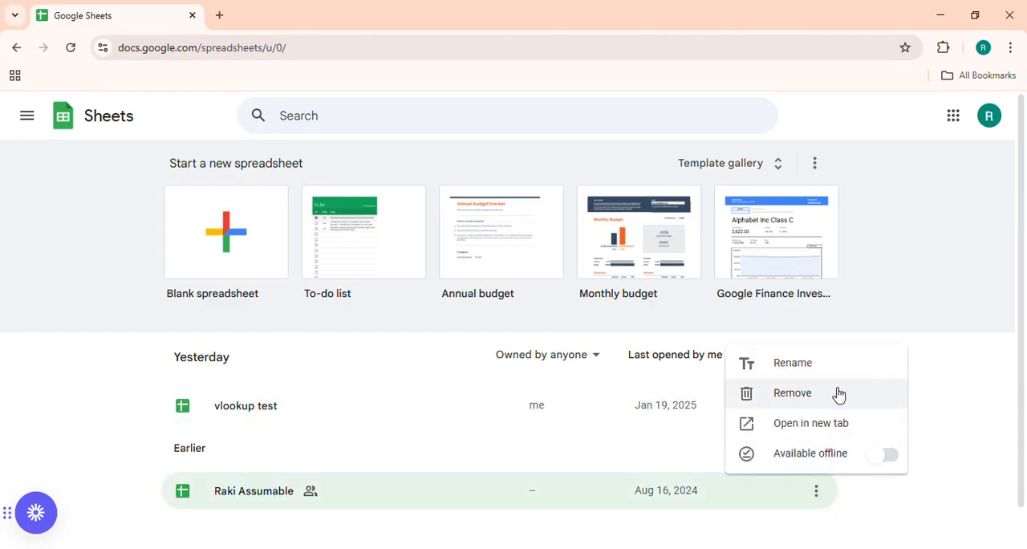
{"action": "left_click", "coordinate": [854, 397]}
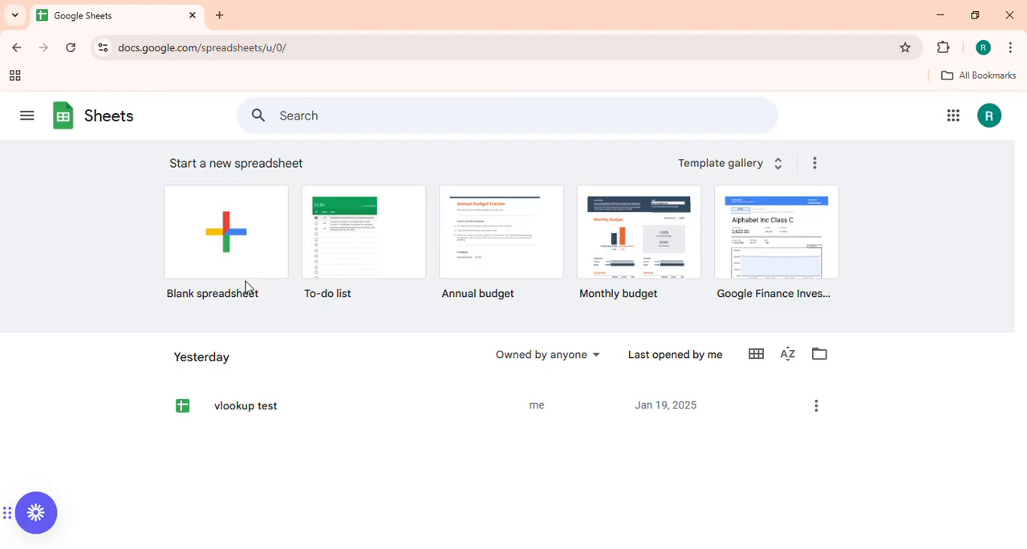
Create a blank spreadsheet, dismiss the pre-built tables suggestions and select cell A1.
{"action": "left_click", "coordinate": [235, 215]}
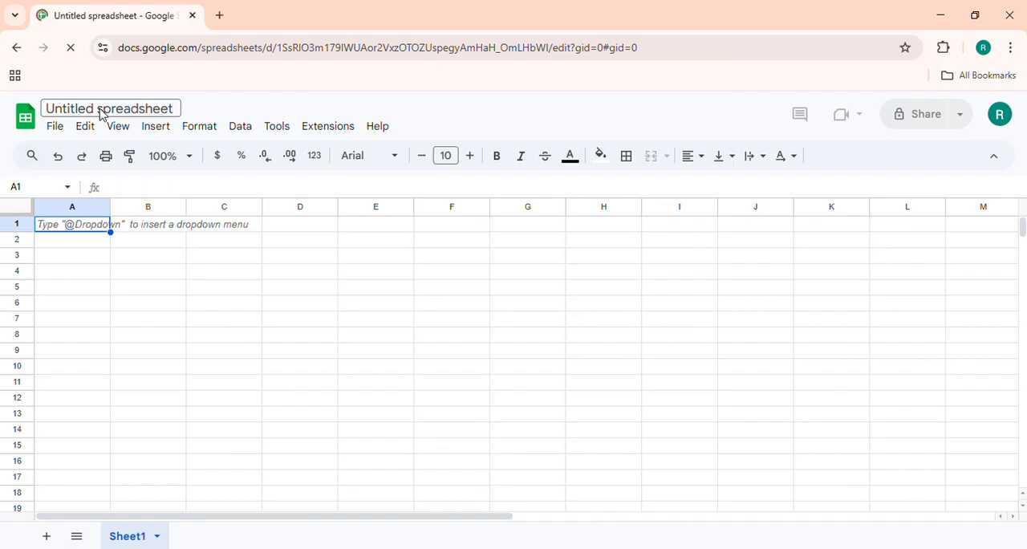
{"action": "left_click", "coordinate": [290, 335]}
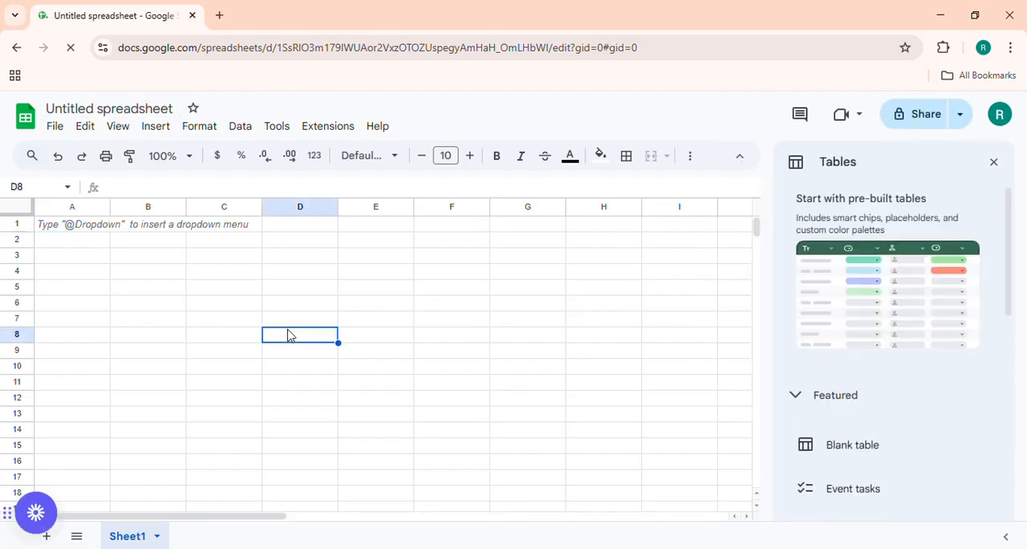
{"action": "left_click", "coordinate": [993, 162]}
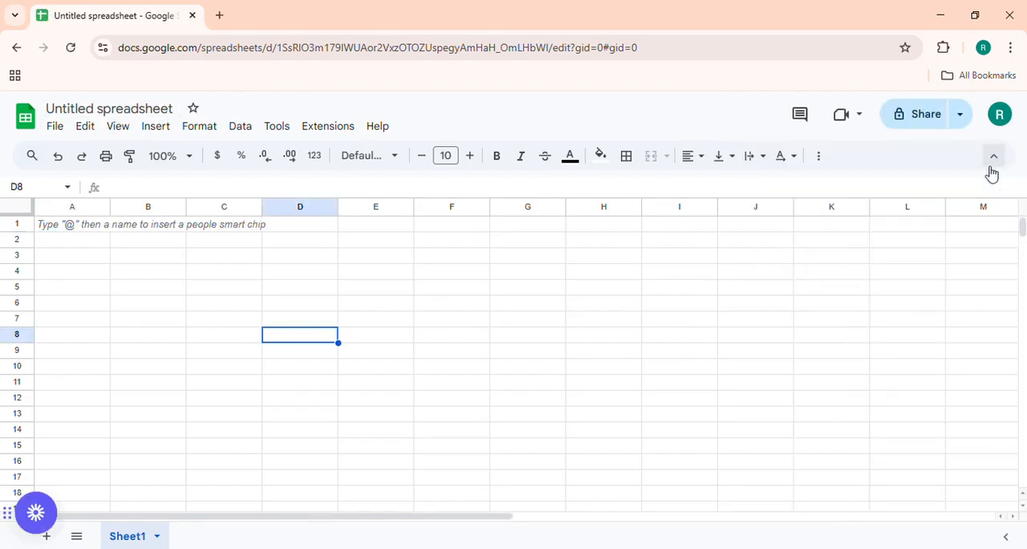
{"action": "left_click", "coordinate": [95, 228]}
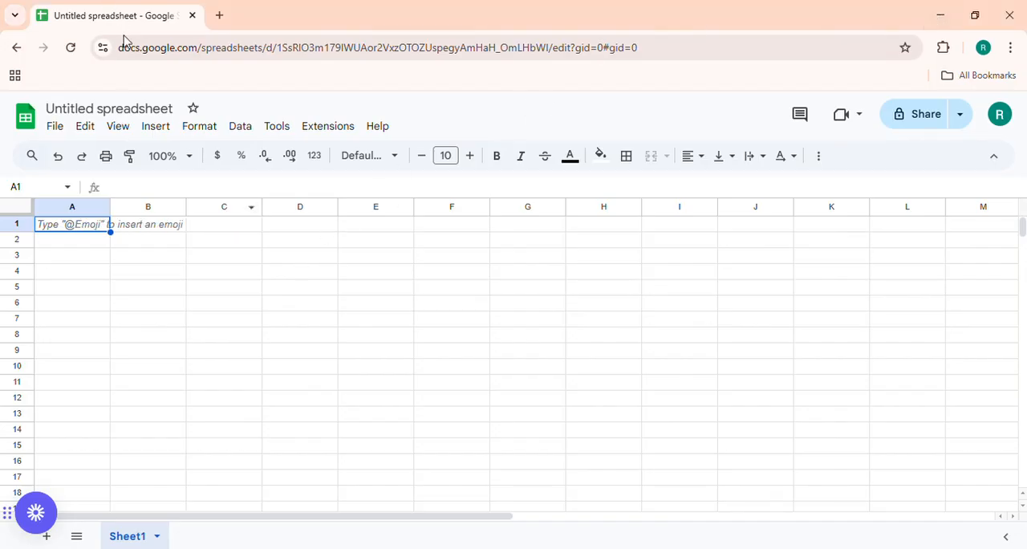
Rename the spreadsheet as "Basic Excel/Sheet test".
{"action": "left_click", "coordinate": [97, 112]}
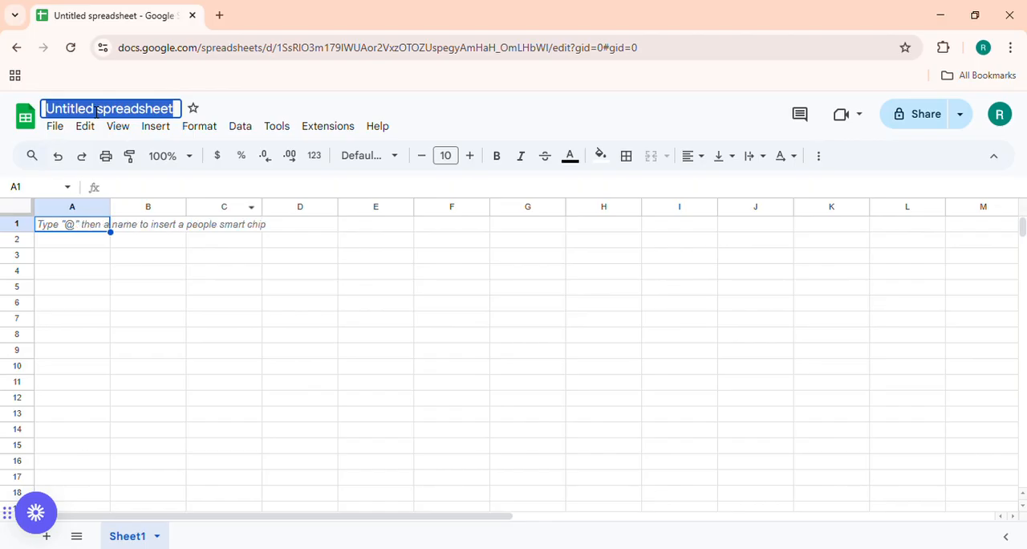
{"action": "type", "text": "Basic E"}
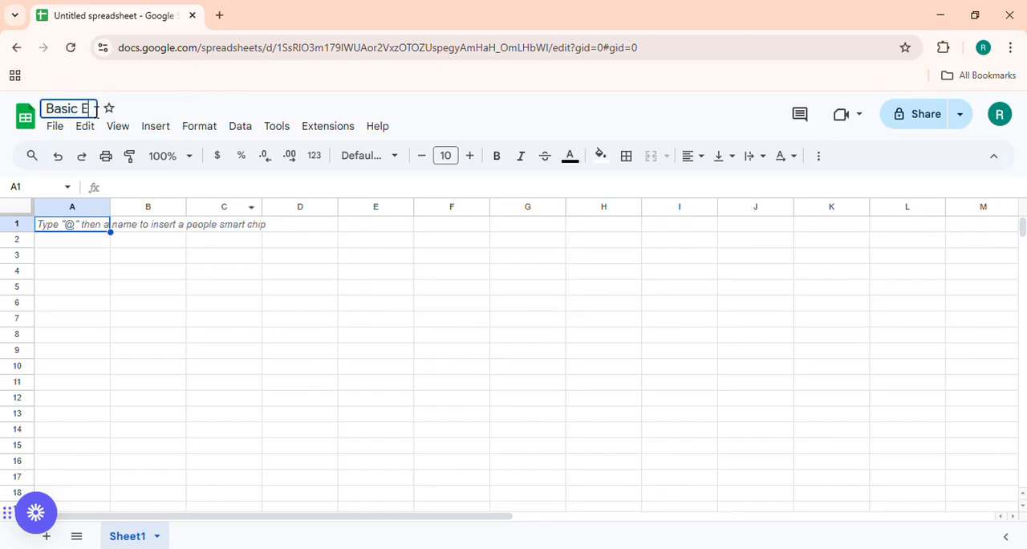
{"action": "type", "text": "xcel/S"}
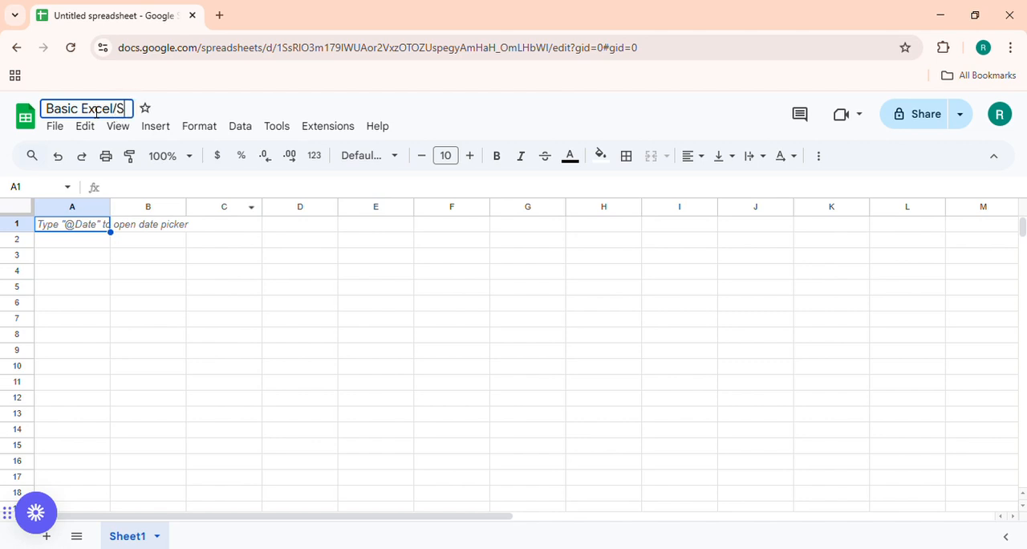
{"action": "type", "text": "heet test"}
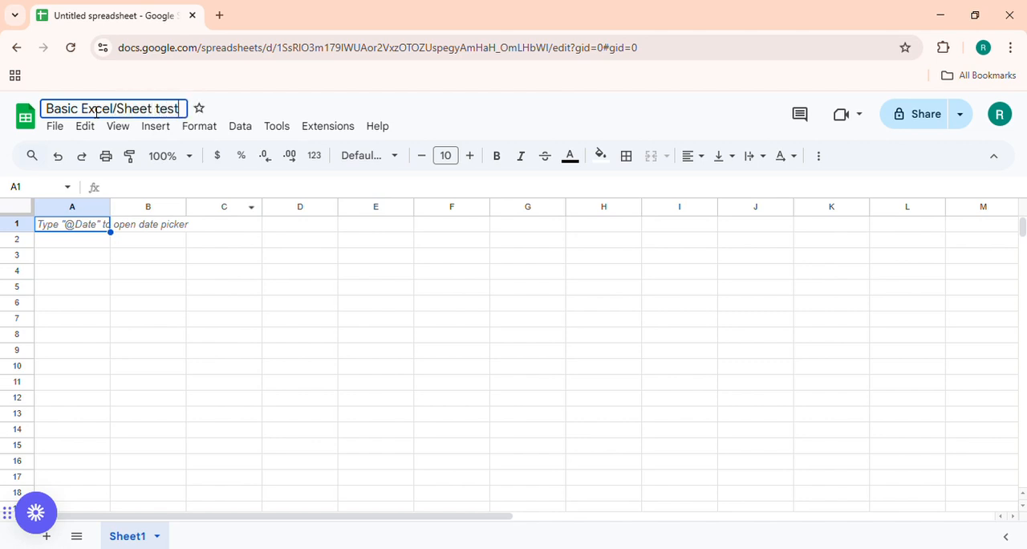
{"action": "key", "text": "Return"}
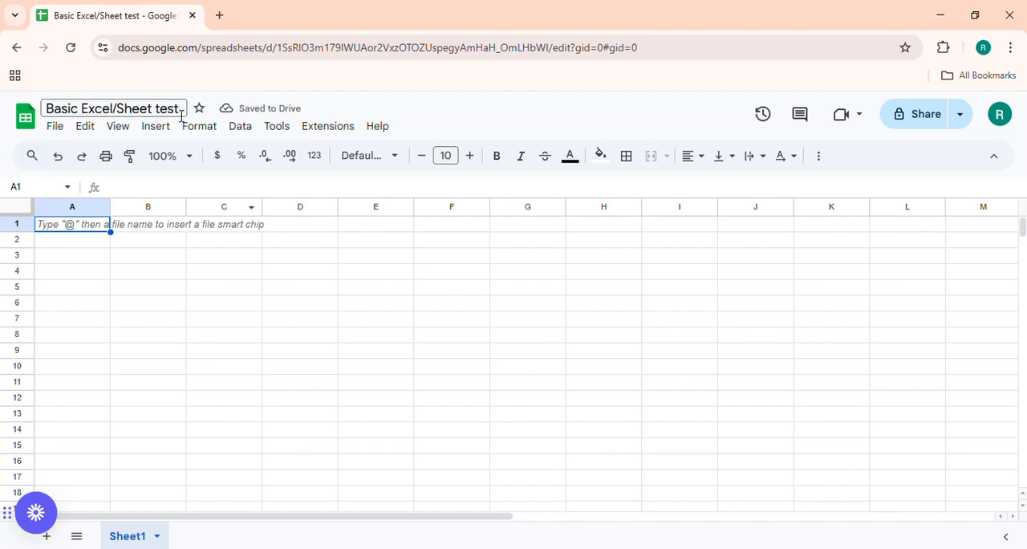
{"action": "left_click", "coordinate": [212, 306]}
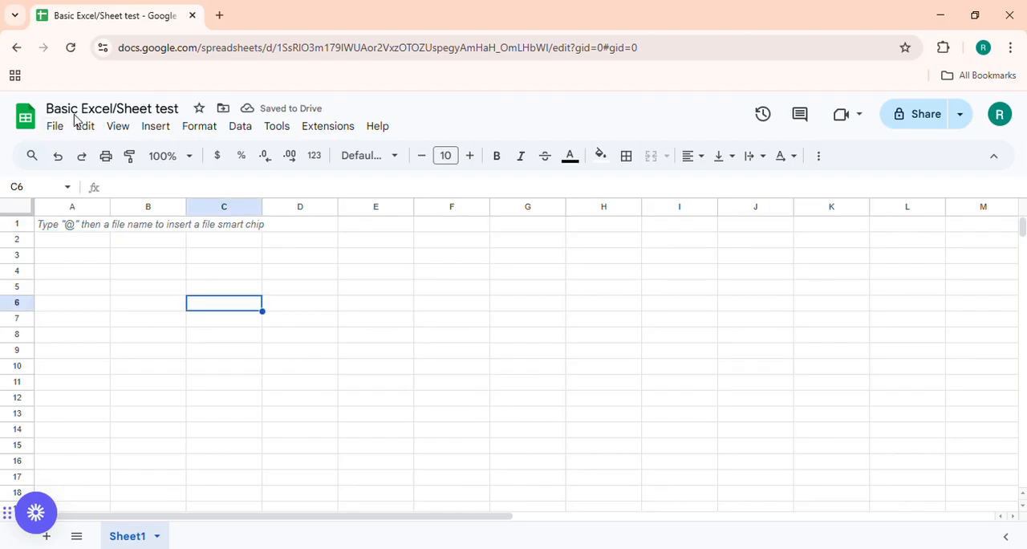
{"action": "left_click", "coordinate": [207, 279]}
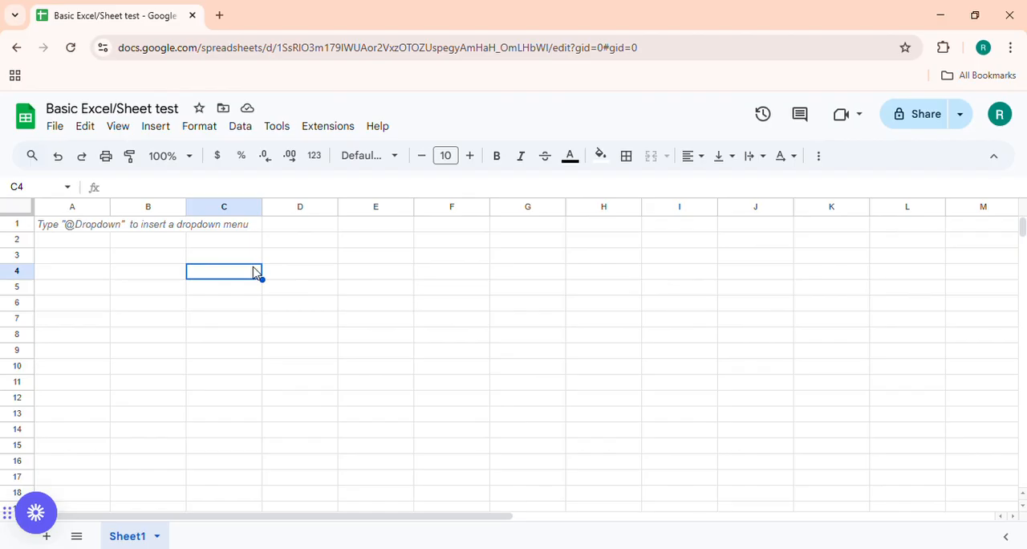
{"action": "left_click", "coordinate": [672, 238]}
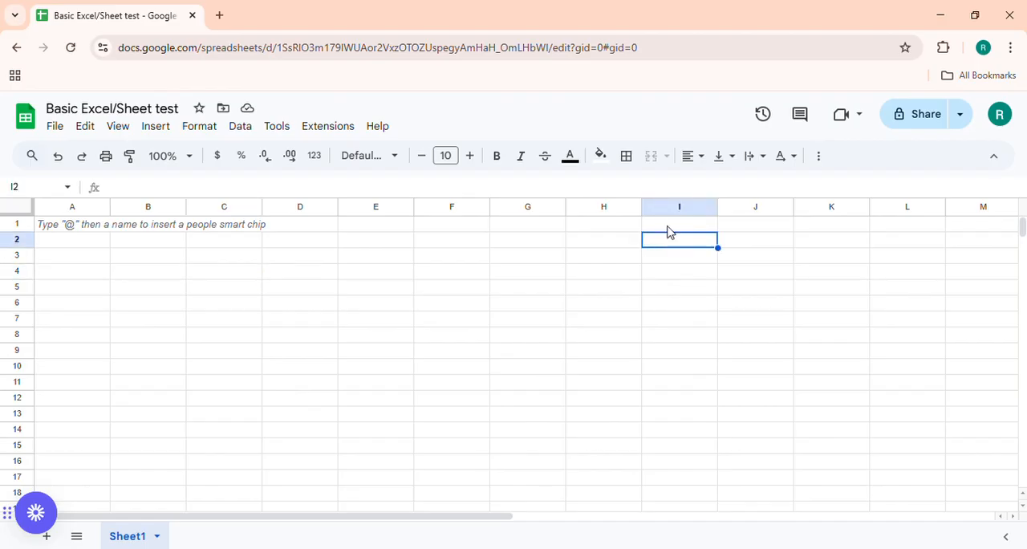
{"action": "left_click", "coordinate": [670, 228]}
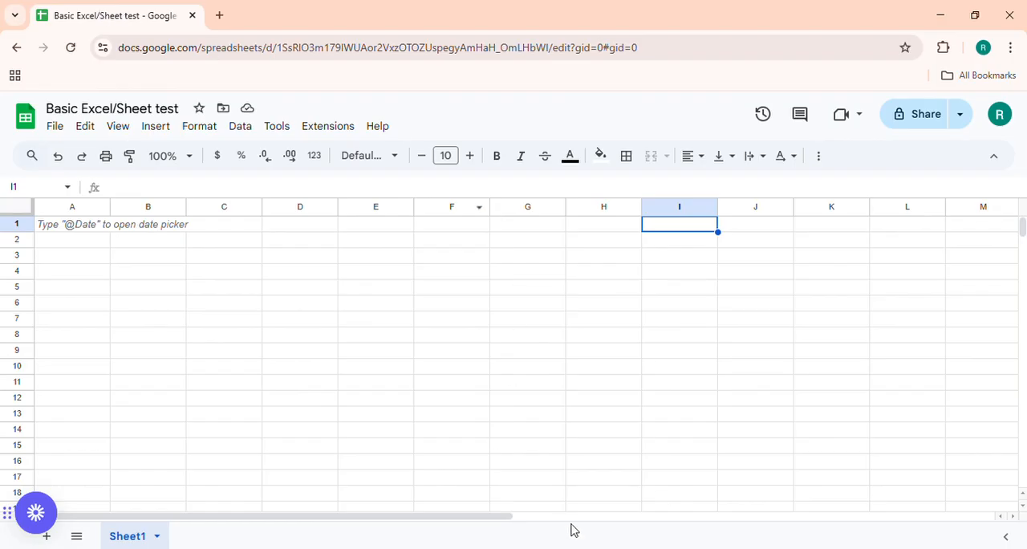
{"action": "left_click", "coordinate": [108, 224]}
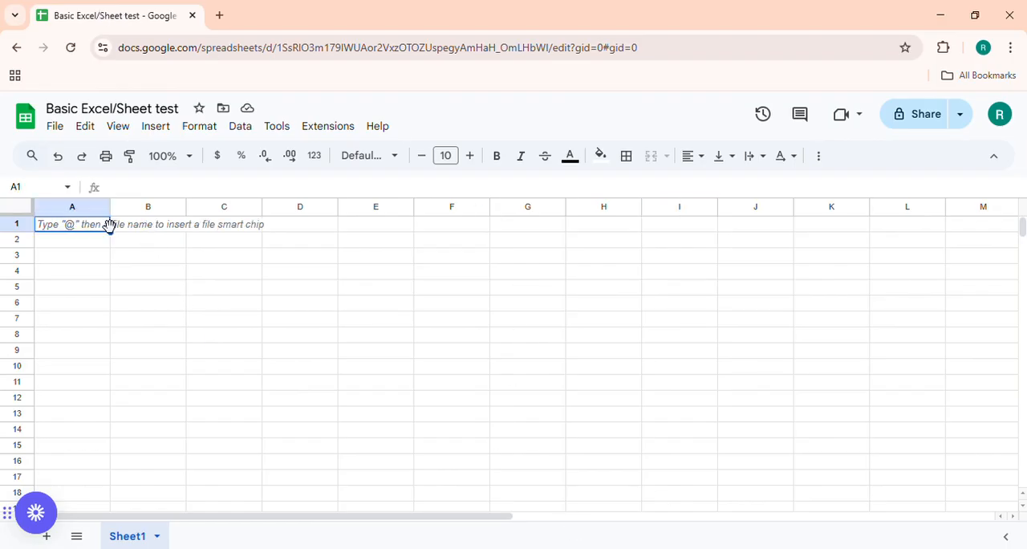
{"action": "left_click", "coordinate": [120, 309]}
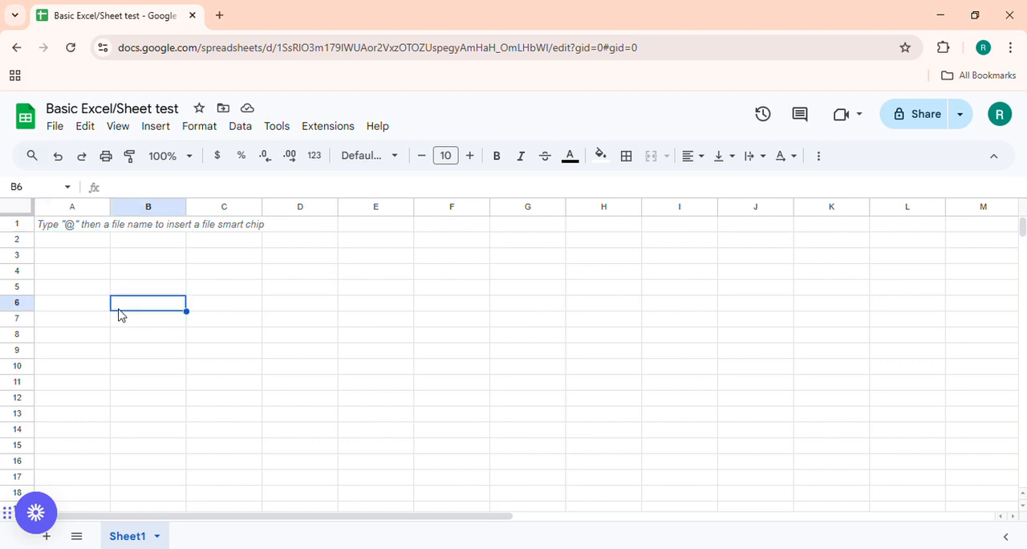
{"action": "left_click", "coordinate": [66, 233]}
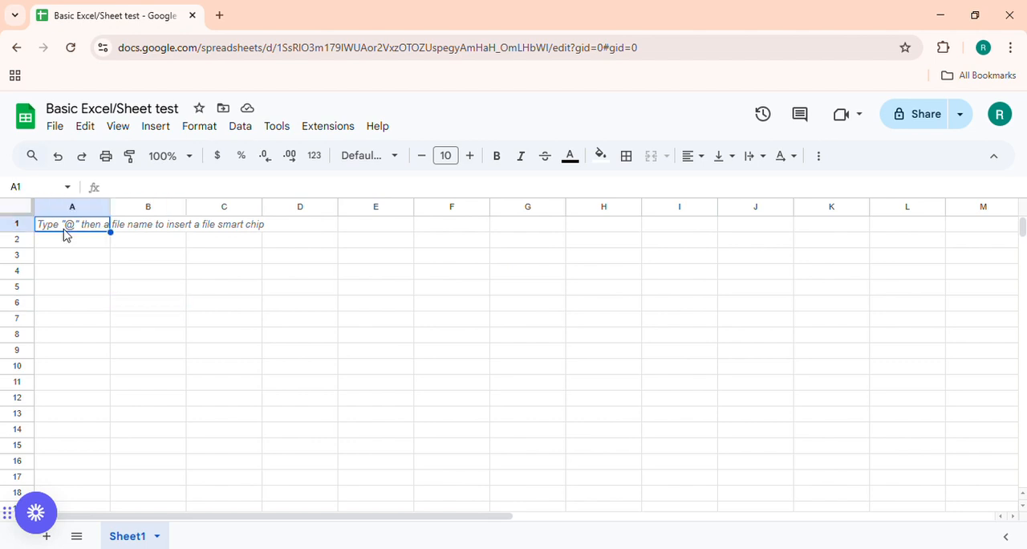
{"action": "left_click", "coordinate": [115, 302]}
{"action": "left_click", "coordinate": [71, 228]}
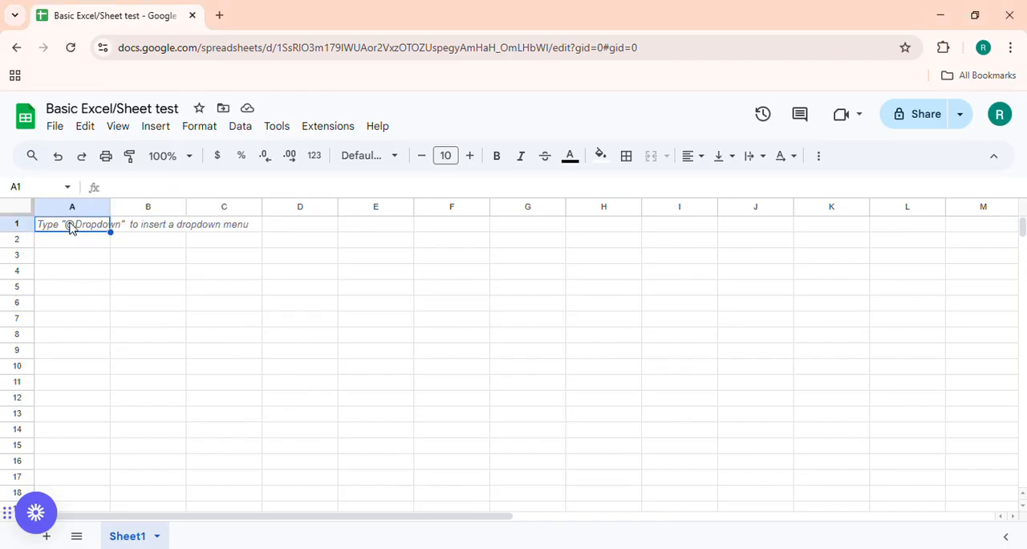
Select whole rows one at a time, from row 1 down to row 7, to examine how rows are numbered.
{"action": "left_click", "coordinate": [25, 229]}
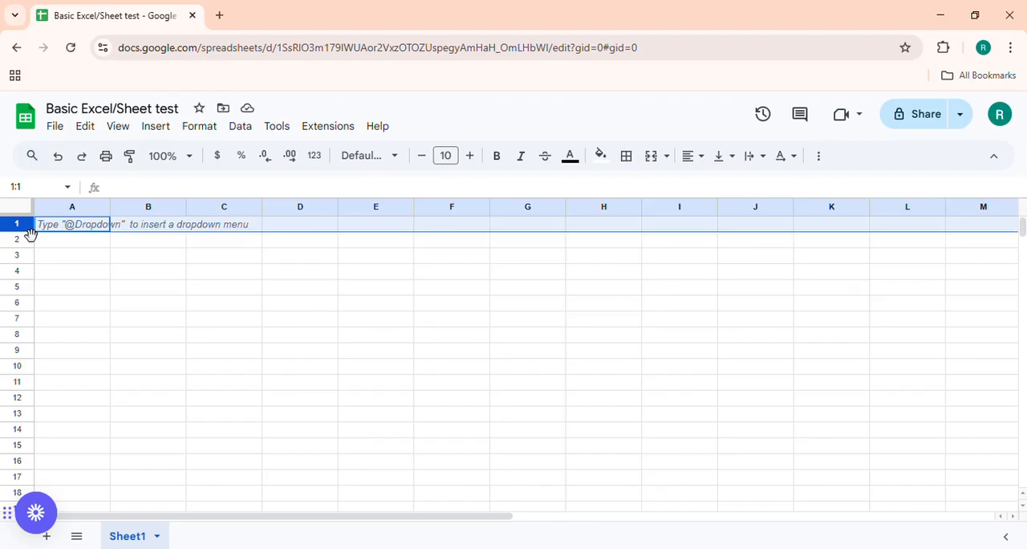
{"action": "left_click", "coordinate": [18, 240]}
{"action": "left_click", "coordinate": [18, 257]}
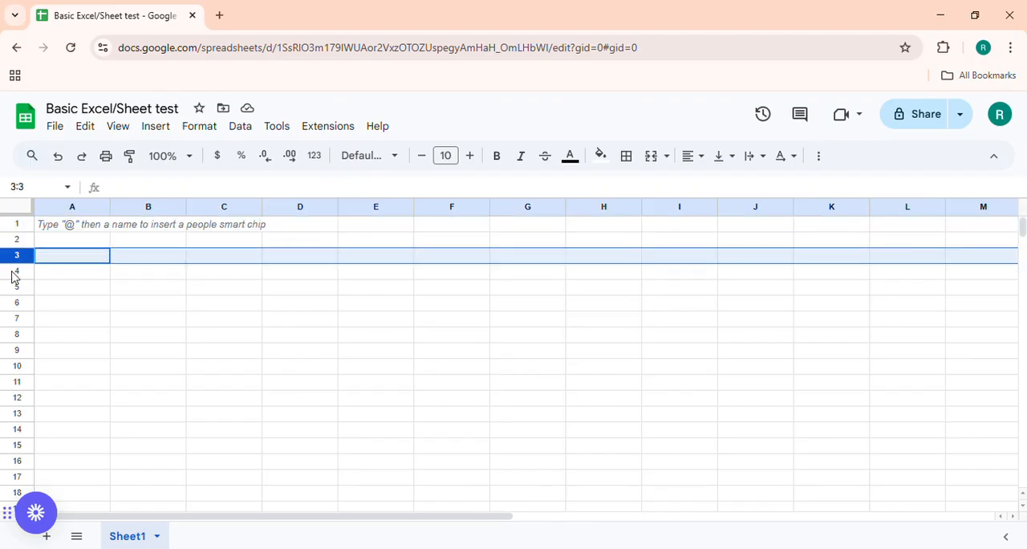
{"action": "left_click", "coordinate": [14, 275]}
{"action": "left_click", "coordinate": [16, 289]}
{"action": "left_click", "coordinate": [16, 302]}
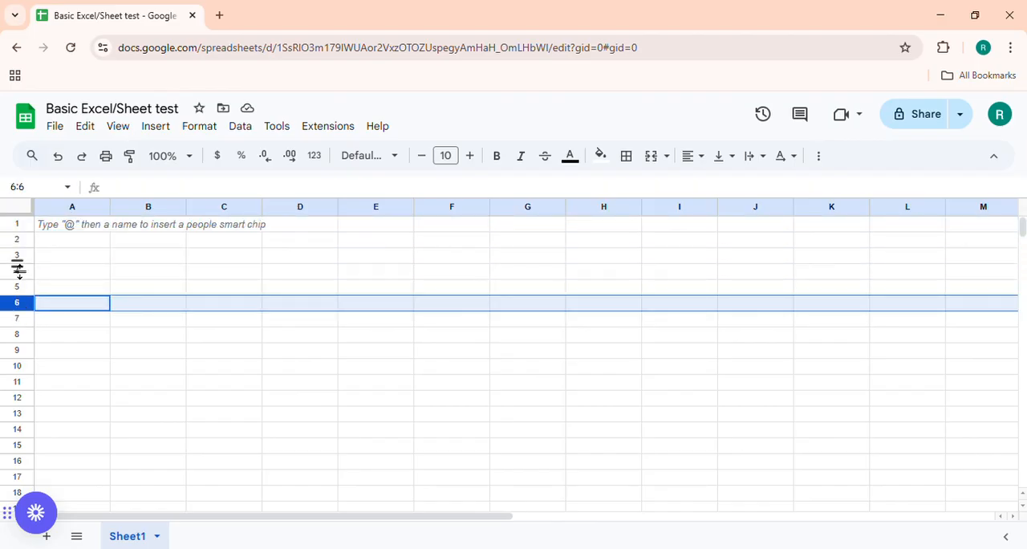
{"action": "left_click", "coordinate": [18, 226]}
{"action": "left_click", "coordinate": [18, 239]}
{"action": "left_click", "coordinate": [18, 255]}
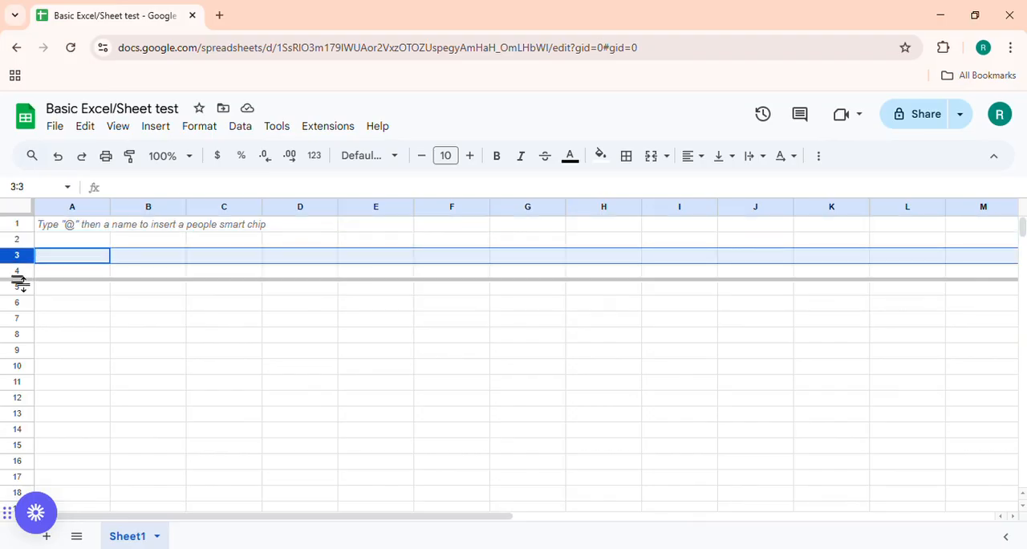
{"action": "left_click", "coordinate": [18, 273]}
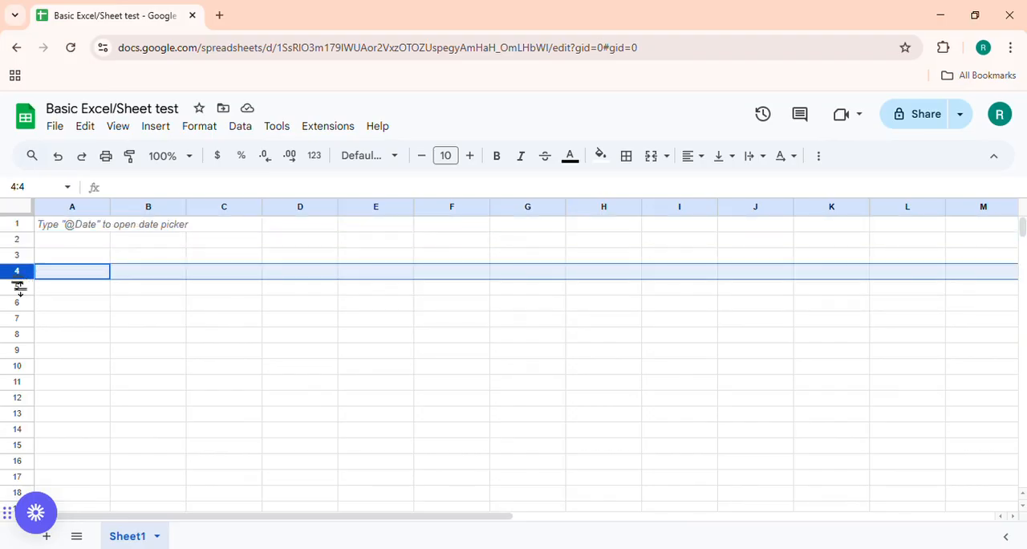
{"action": "left_click", "coordinate": [17, 287]}
{"action": "left_click", "coordinate": [18, 305]}
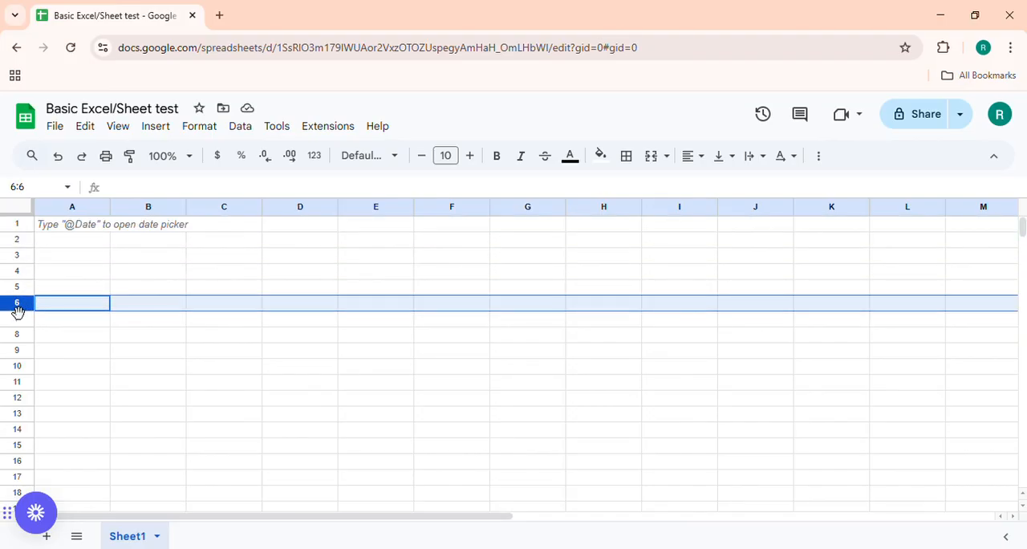
{"action": "left_click", "coordinate": [18, 320]}
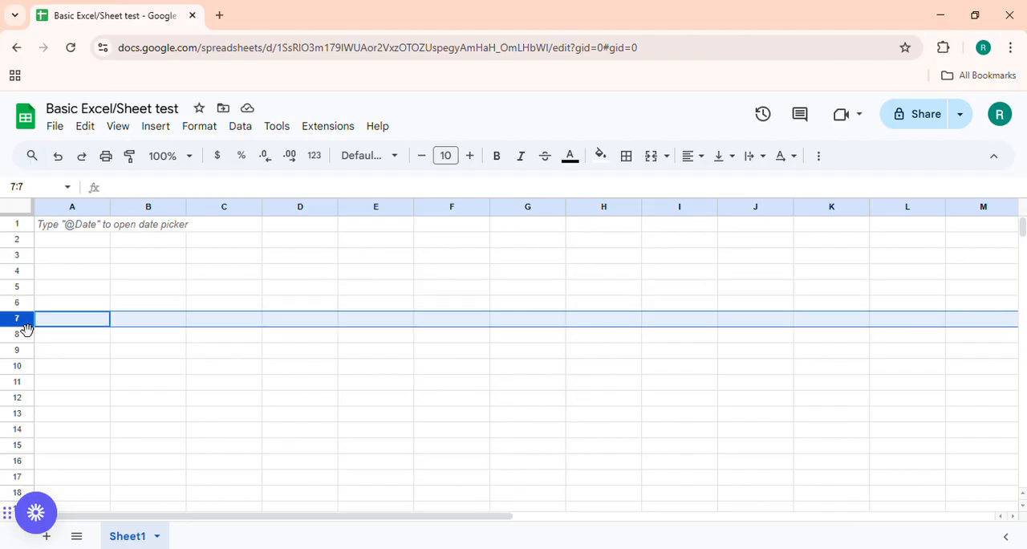
Select whole columns one at a time, from column A across to column E, to examine how columns are lettered.
{"action": "left_click", "coordinate": [72, 210]}
{"action": "left_click", "coordinate": [140, 207]}
{"action": "left_click", "coordinate": [224, 210]}
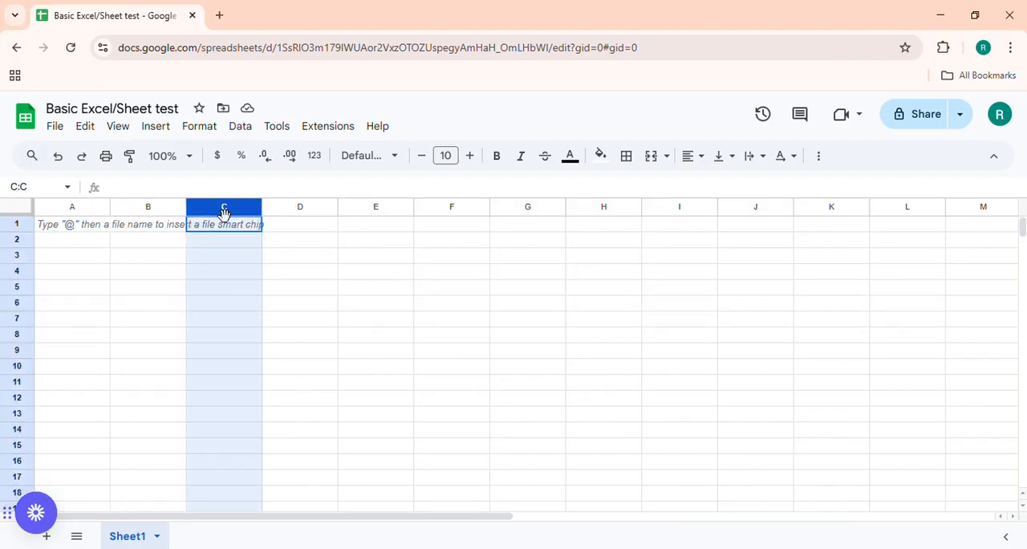
{"action": "left_click", "coordinate": [327, 210]}
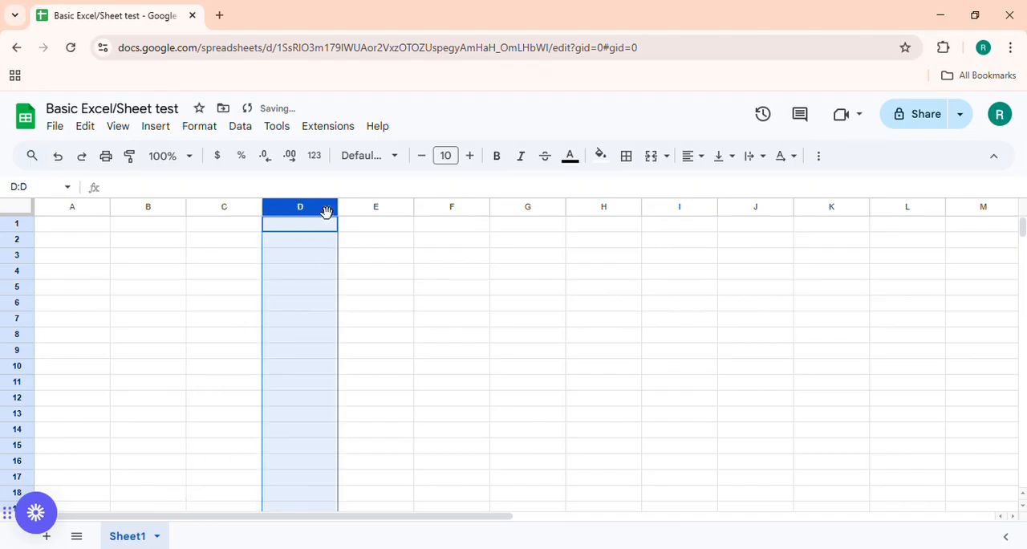
{"action": "left_click", "coordinate": [379, 210]}
Enter "row - horizontal" in cell A1.
{"action": "left_click", "coordinate": [100, 231]}
{"action": "type", "text": "roiw"}
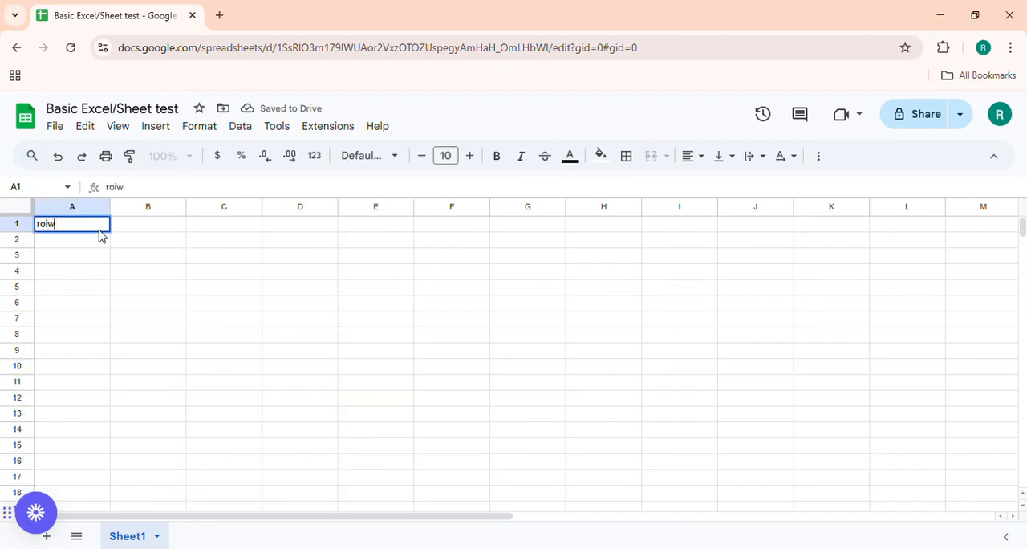
{"action": "key", "text": "BackSpace"}
{"action": "key", "text": "BackSpace"}
{"action": "key", "text": "BackSpace"}
{"action": "type", "text": "w"}
{"action": "key", "text": "BackSpace"}
{"action": "type", "text": "ow - horiz"}
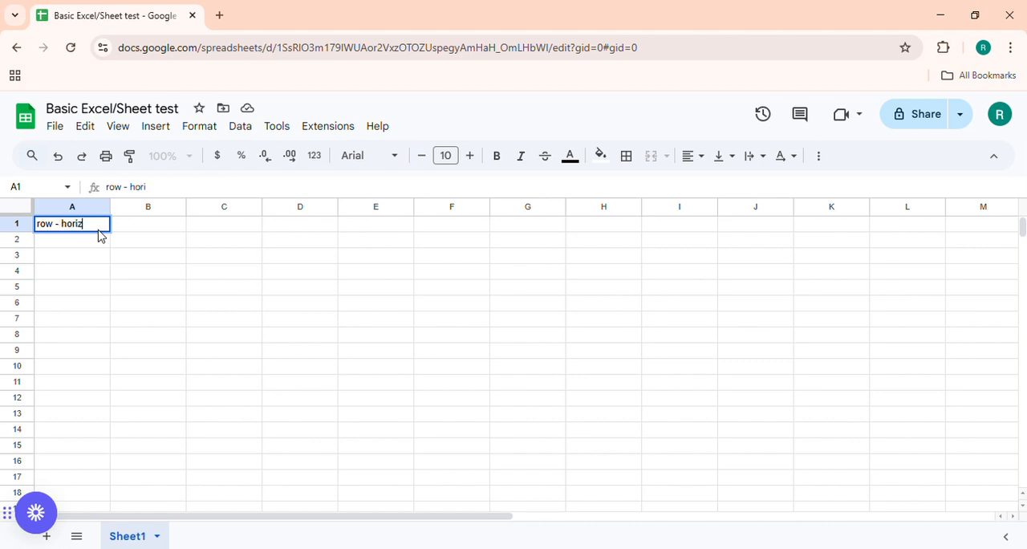
{"action": "type", "text": "ontal"}
{"action": "key", "text": "Return"}
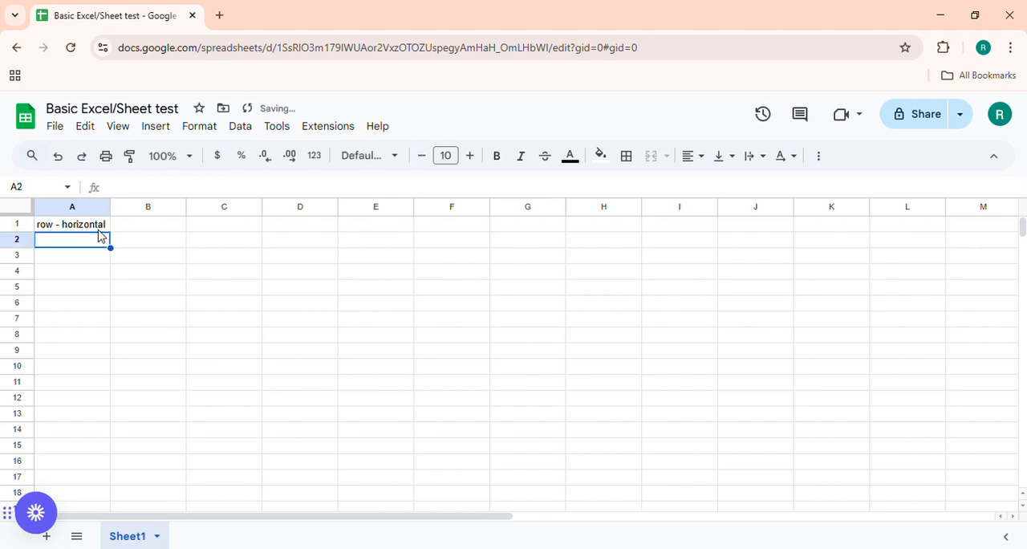
Enter "column - vertical" in cell A2 and widen column A slightly to fit the text.
{"action": "type", "text": "Co"}
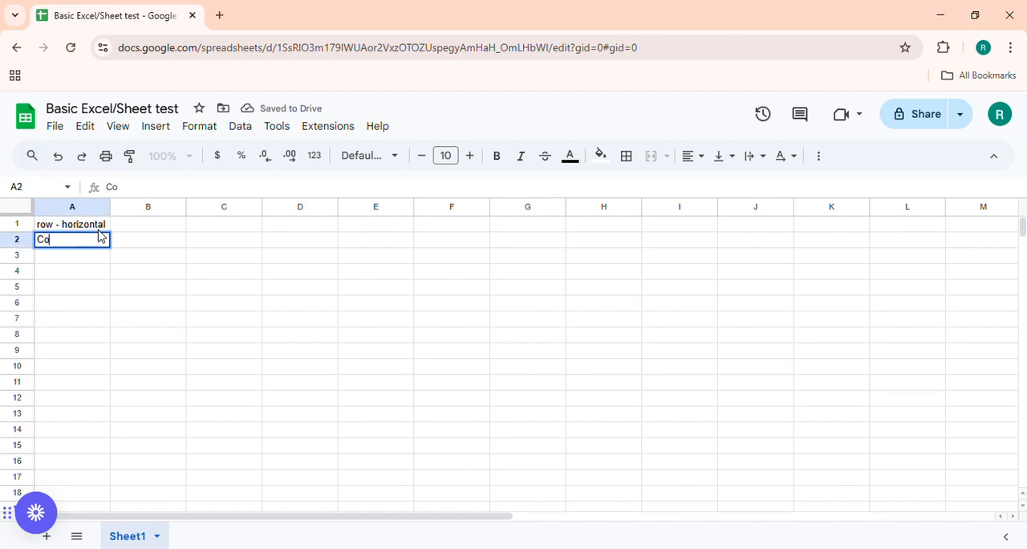
{"action": "type", "text": "lumn"}
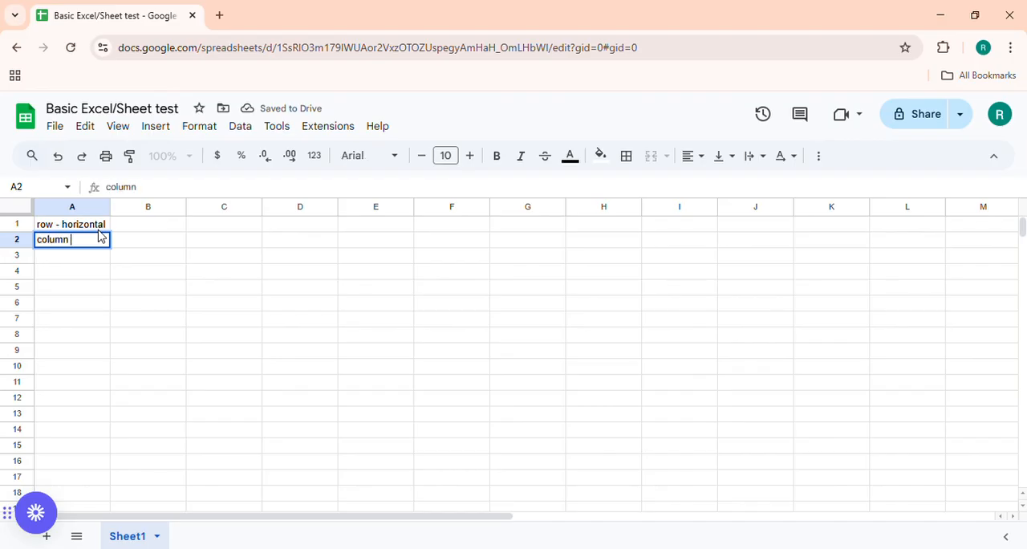
{"action": "type", "text": " - vertical"}
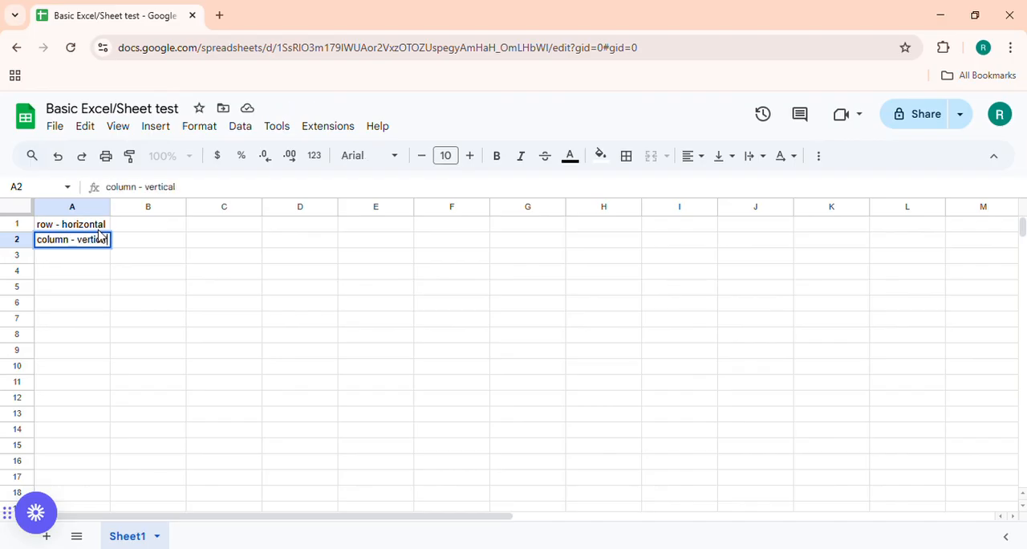
{"action": "key", "text": "Return"}
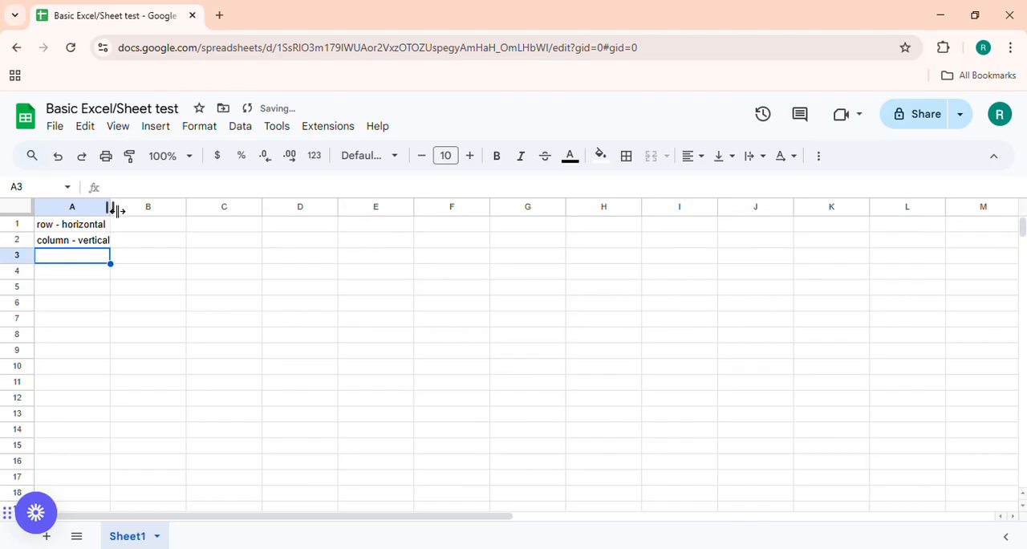
{"action": "left_click_drag", "start_coordinate": [110, 206], "coordinate": [113, 206]}
Select rows 1 and 2 and columns A, B and C as wholes to examine how rows and columns run.
{"action": "left_click", "coordinate": [93, 231]}
{"action": "left_click", "coordinate": [90, 210]}
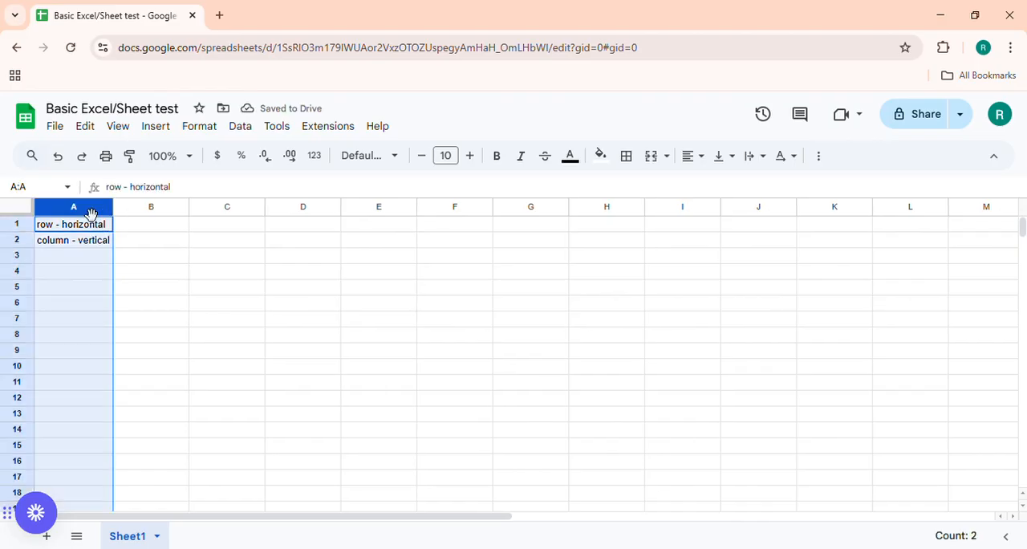
{"action": "left_click", "coordinate": [24, 224]}
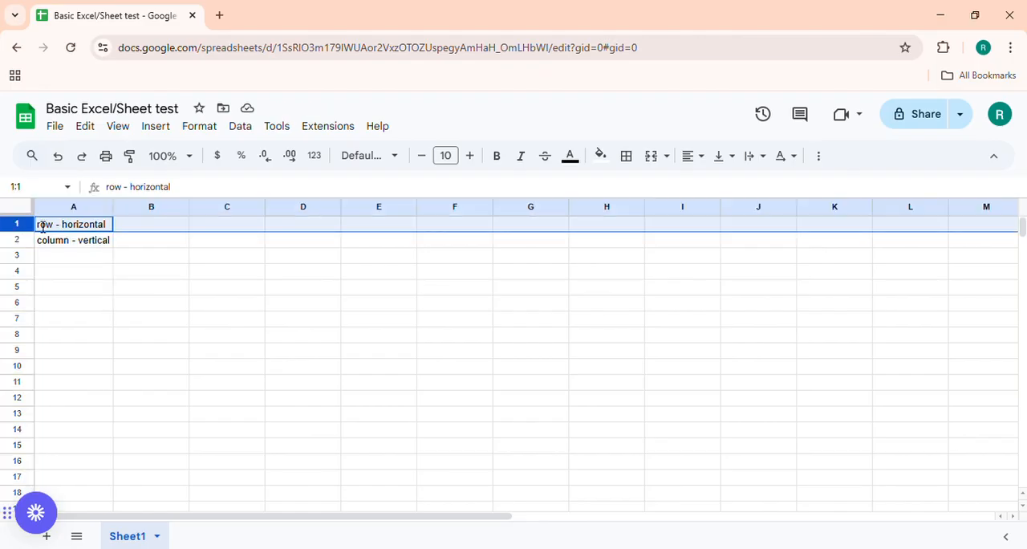
{"action": "left_click_drag", "start_coordinate": [18, 240], "coordinate": [17, 267]}
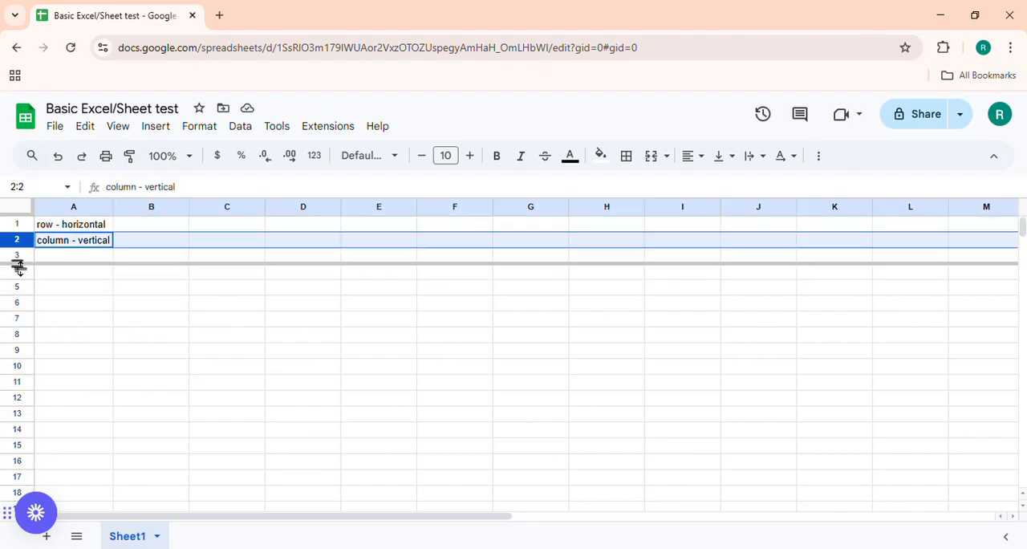
{"action": "left_click", "coordinate": [20, 290]}
{"action": "left_click", "coordinate": [21, 228]}
{"action": "left_click", "coordinate": [82, 211]}
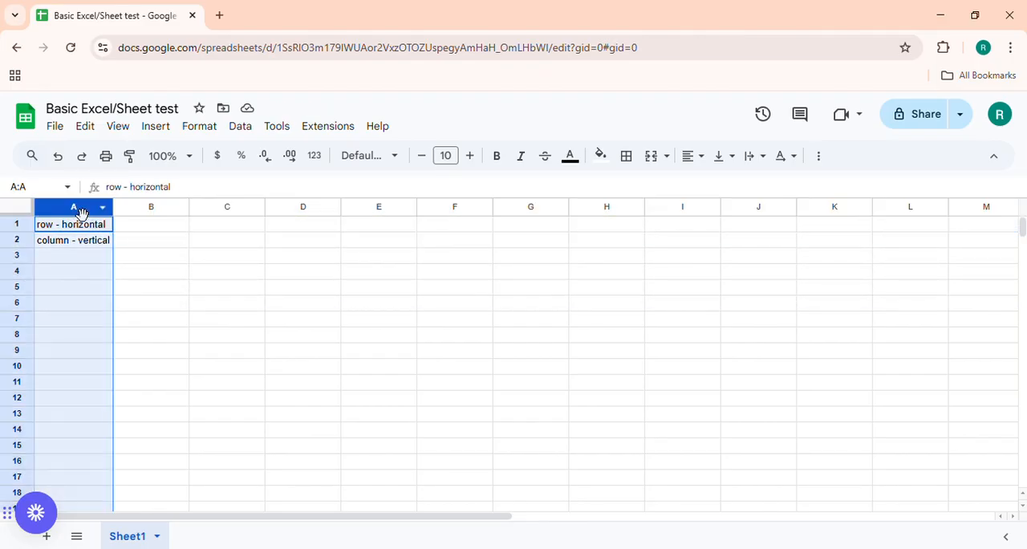
{"action": "left_click", "coordinate": [146, 210]}
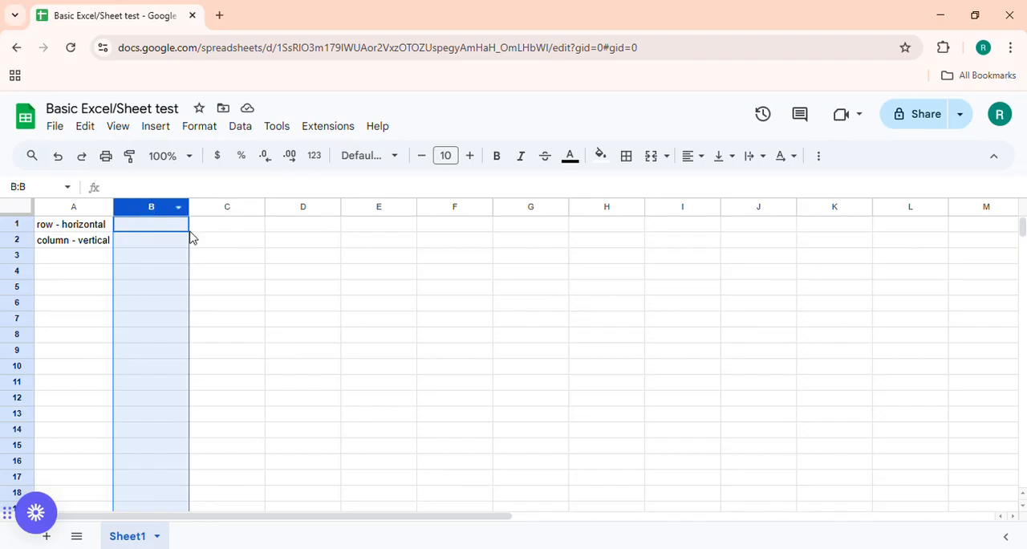
{"action": "left_click", "coordinate": [225, 210]}
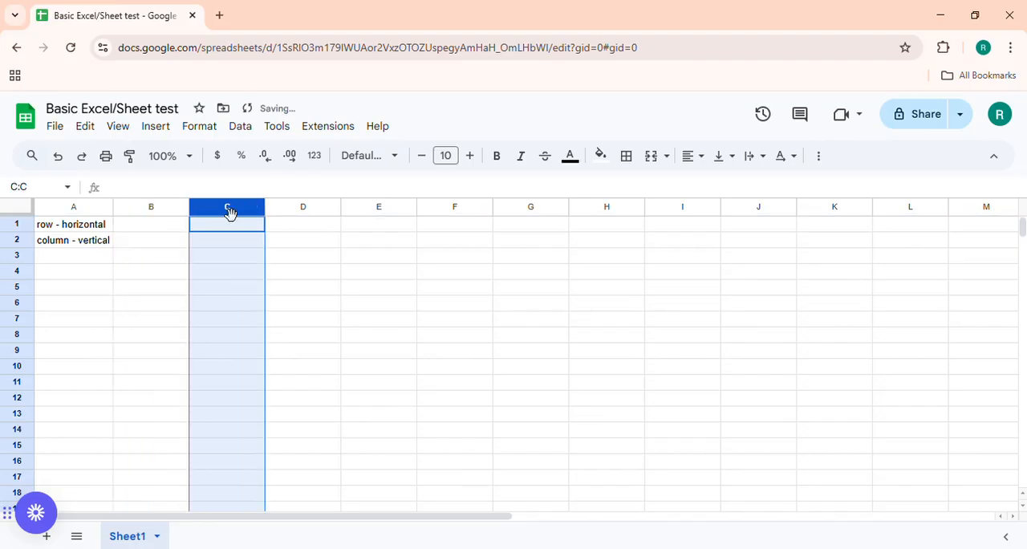
{"action": "left_click", "coordinate": [94, 208]}
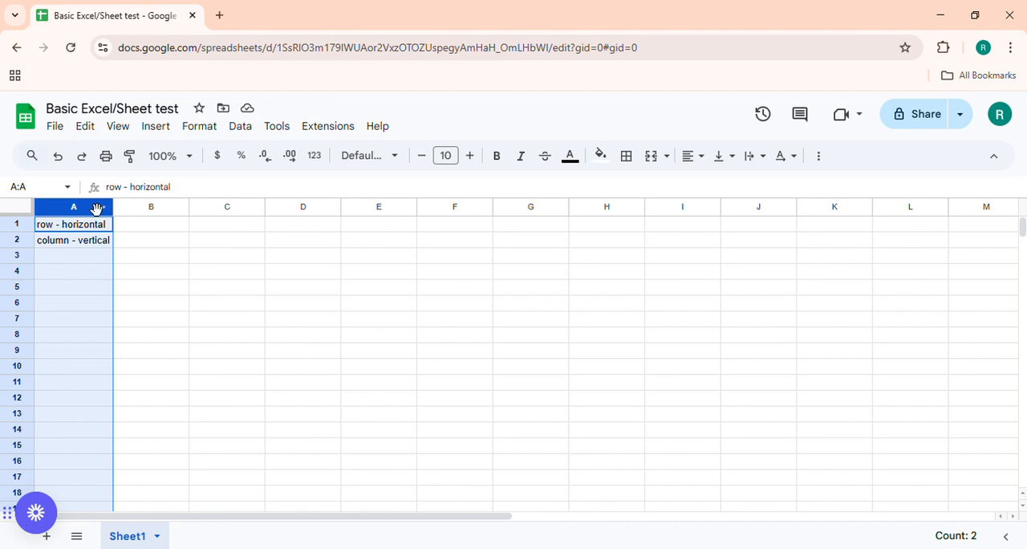
Select column A, cell B1 and single cells from A1 down to A4 to compare a column with its cells.
{"action": "left_click", "coordinate": [80, 255]}
{"action": "left_click", "coordinate": [71, 228]}
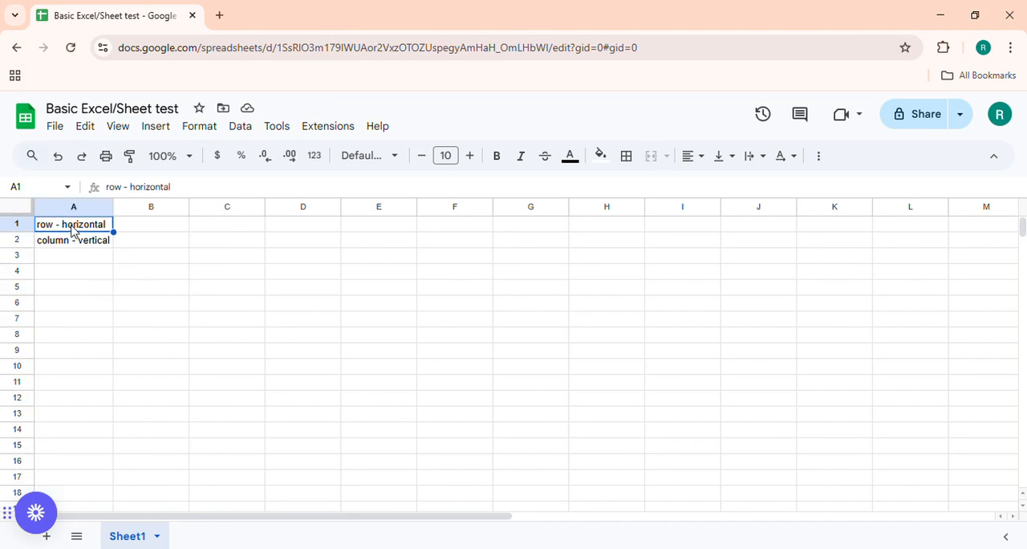
{"action": "left_click", "coordinate": [77, 242]}
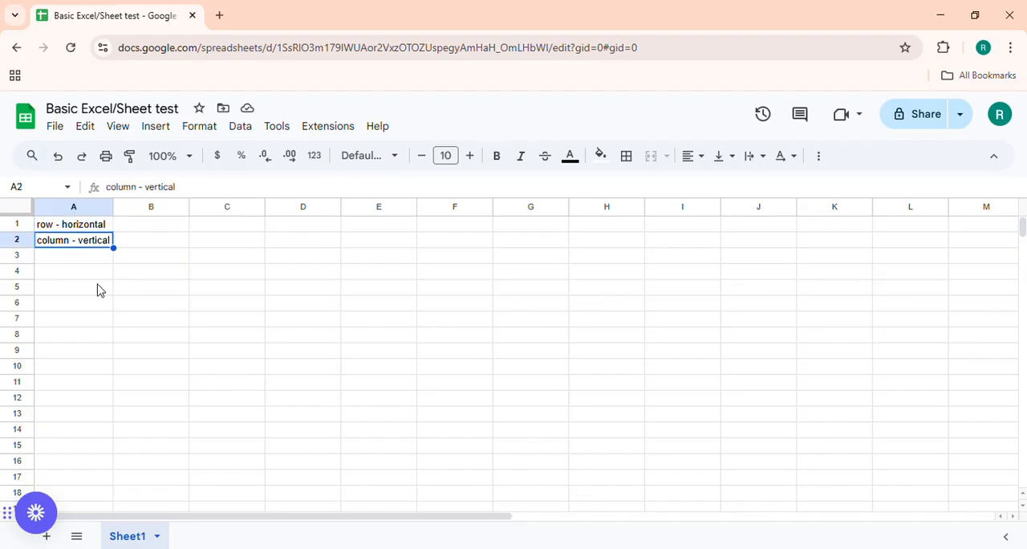
{"action": "left_click", "coordinate": [91, 209]}
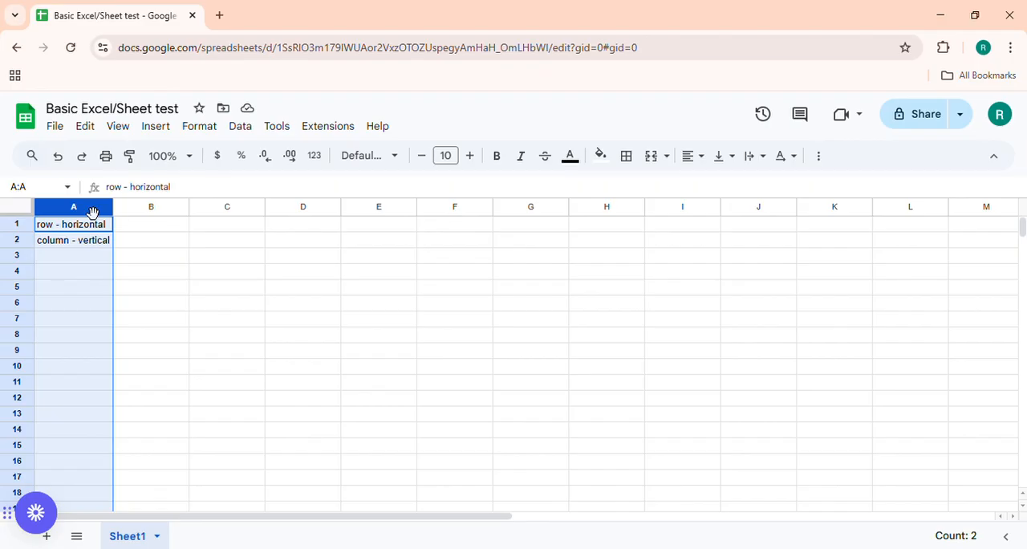
{"action": "left_click", "coordinate": [138, 232]}
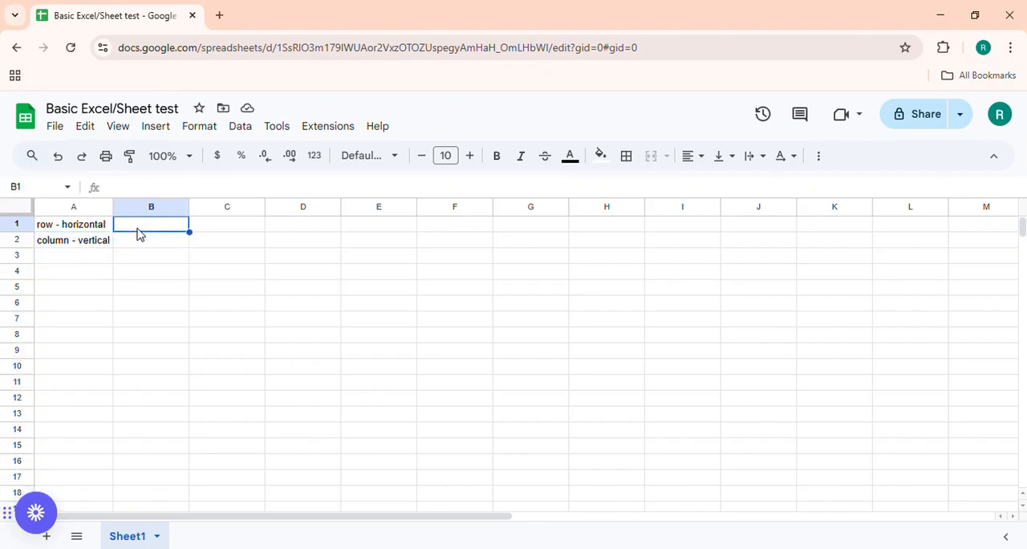
{"action": "left_click", "coordinate": [82, 228]}
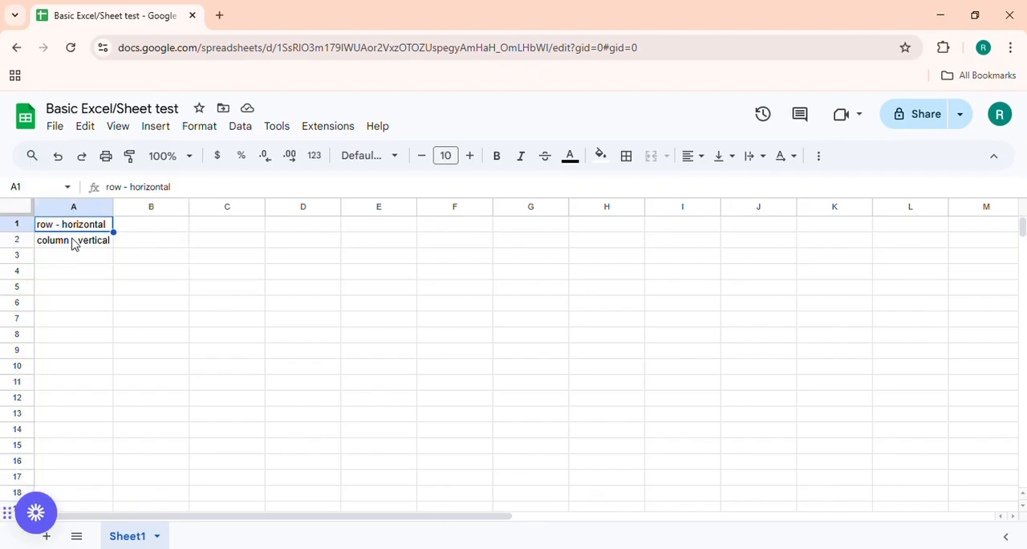
{"action": "left_click", "coordinate": [73, 242]}
{"action": "left_click", "coordinate": [72, 258]}
{"action": "left_click", "coordinate": [72, 273]}
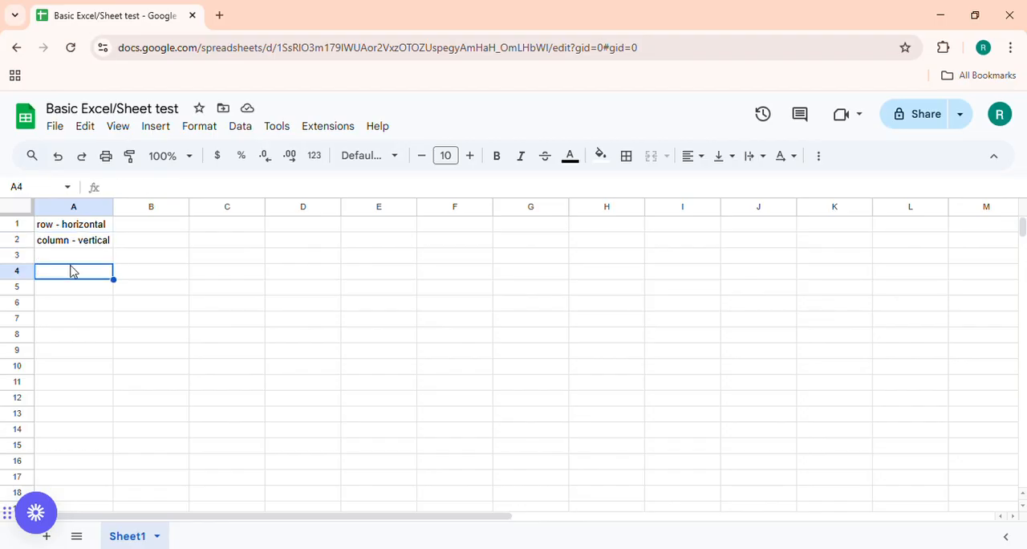
Clear the contents of cells A1 and A2.
{"action": "left_click", "coordinate": [78, 241]}
{"action": "left_click", "coordinate": [84, 230]}
{"action": "key", "text": "Delete"}
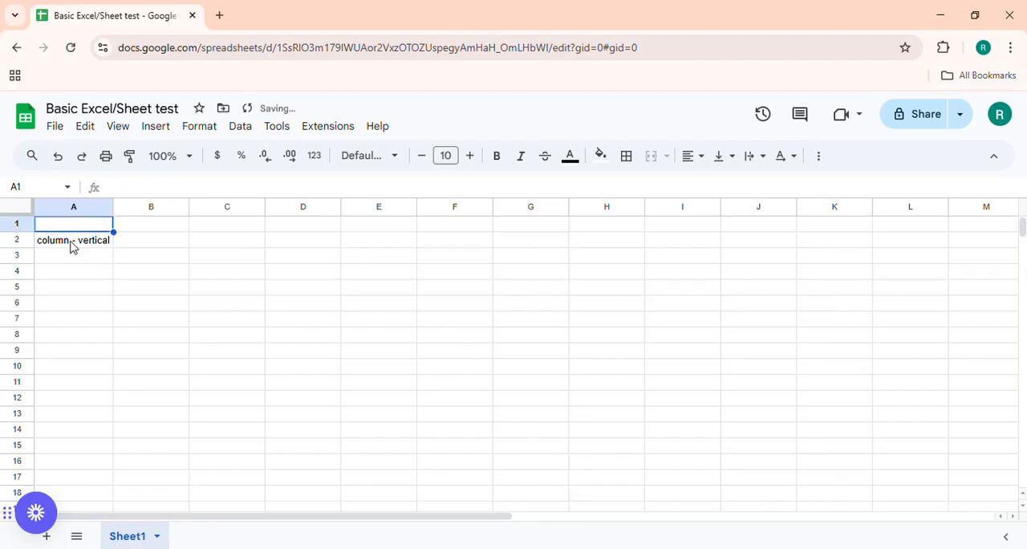
{"action": "left_click", "coordinate": [71, 245]}
{"action": "key", "text": "Delete"}
Enter the cell's own address, "a1", in cell A1.
{"action": "left_click", "coordinate": [78, 229]}
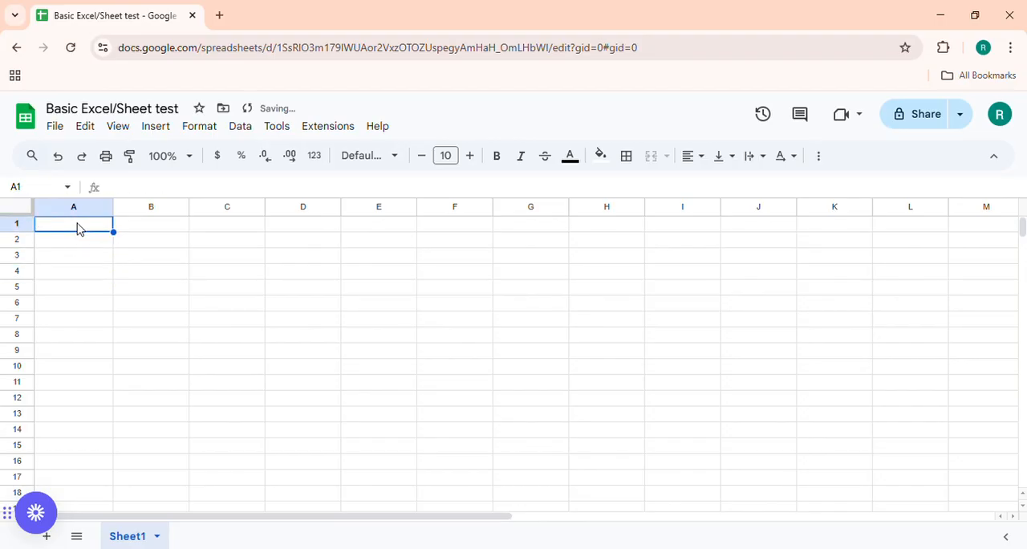
{"action": "left_click", "coordinate": [82, 211]}
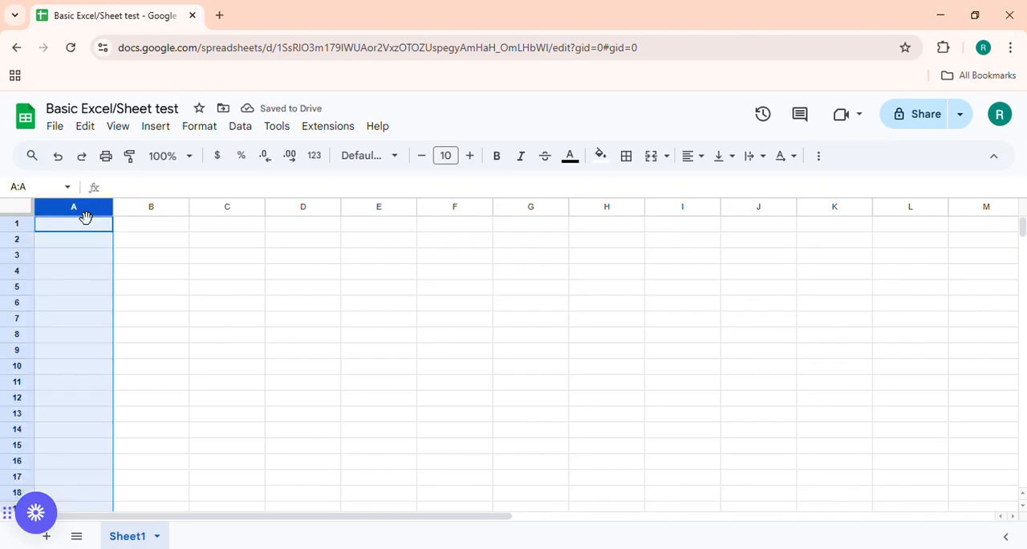
{"action": "left_click", "coordinate": [74, 225]}
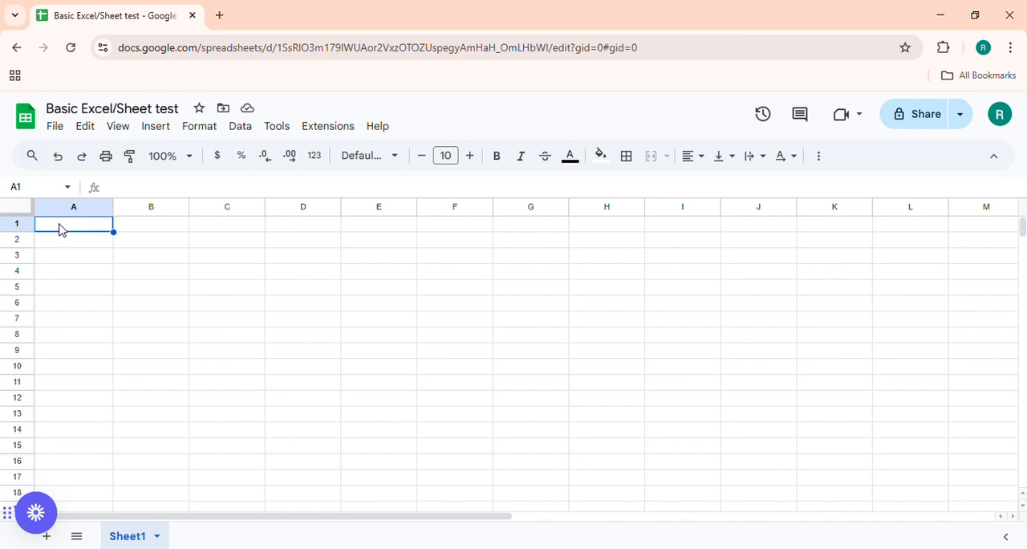
{"action": "type", "text": "a1"}
{"action": "key", "text": "Return"}
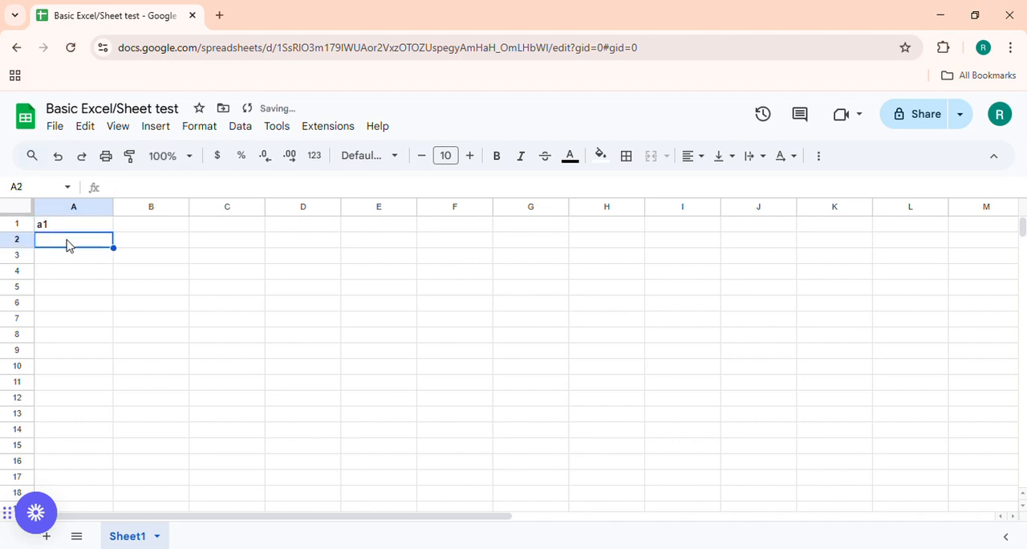
Label two more cells with their own addresses: "f8" in cell F8 and "j3" in cell J3.
{"action": "left_click", "coordinate": [481, 335]}
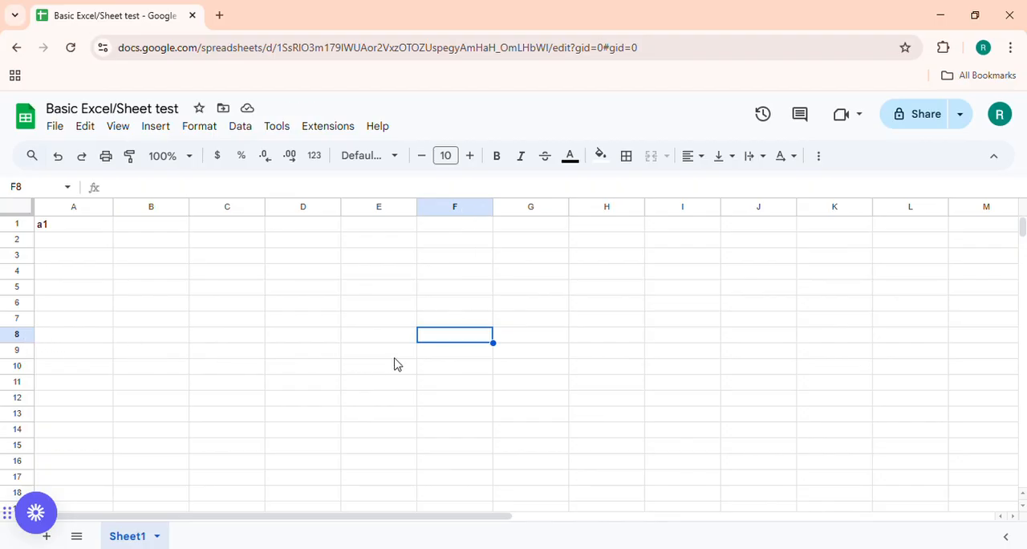
{"action": "double_click", "coordinate": [473, 341]}
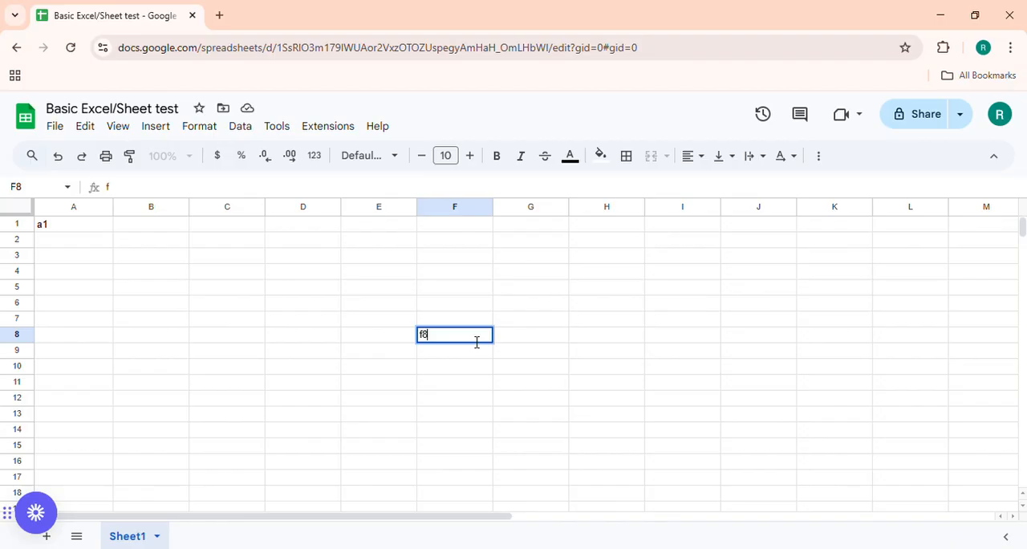
{"action": "key", "text": "Return"}
{"action": "left_click", "coordinate": [759, 258]}
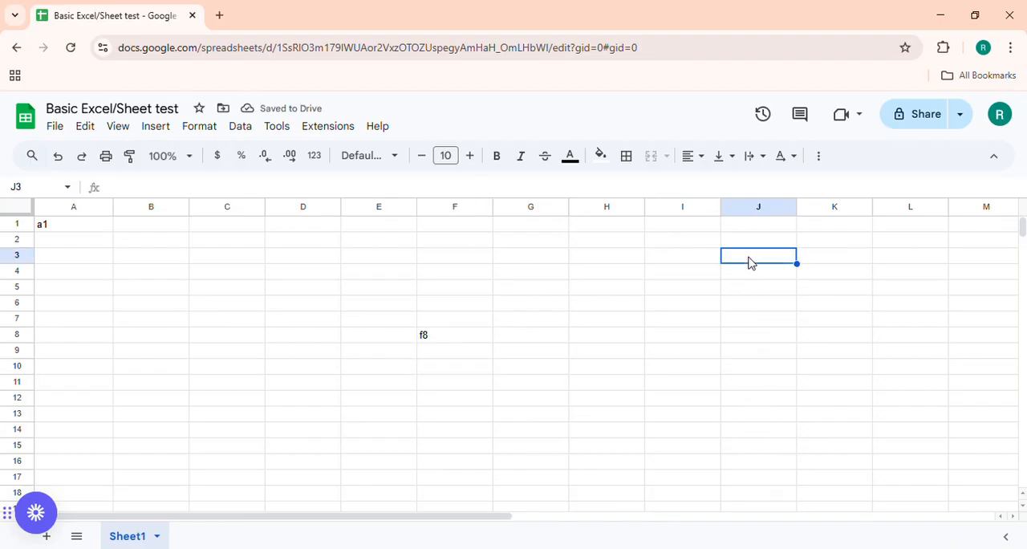
{"action": "type", "text": "j3"}
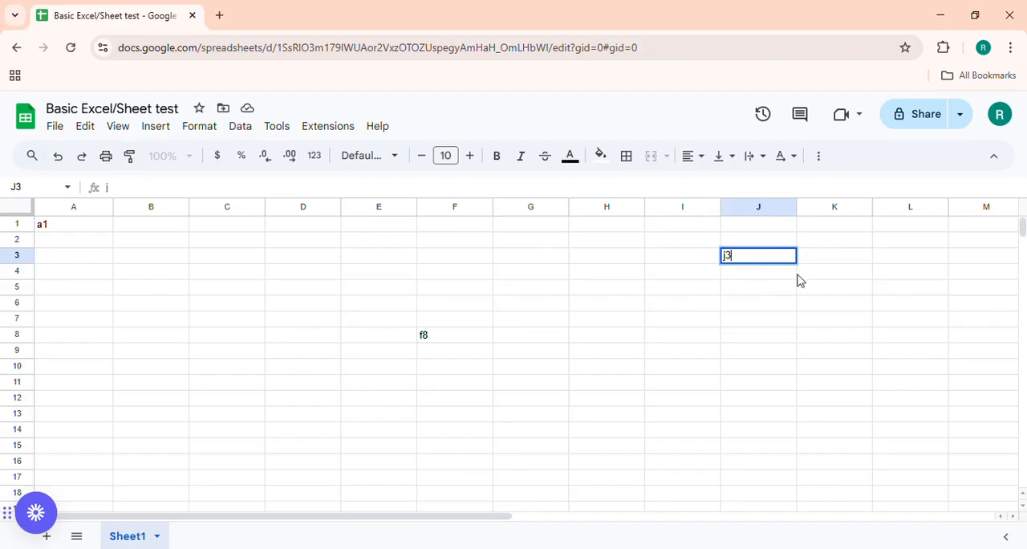
{"action": "left_click", "coordinate": [783, 290]}
Select the labelled cells A1, F8 and J3 in turn to compare each entry with its cell address.
{"action": "left_click", "coordinate": [754, 261]}
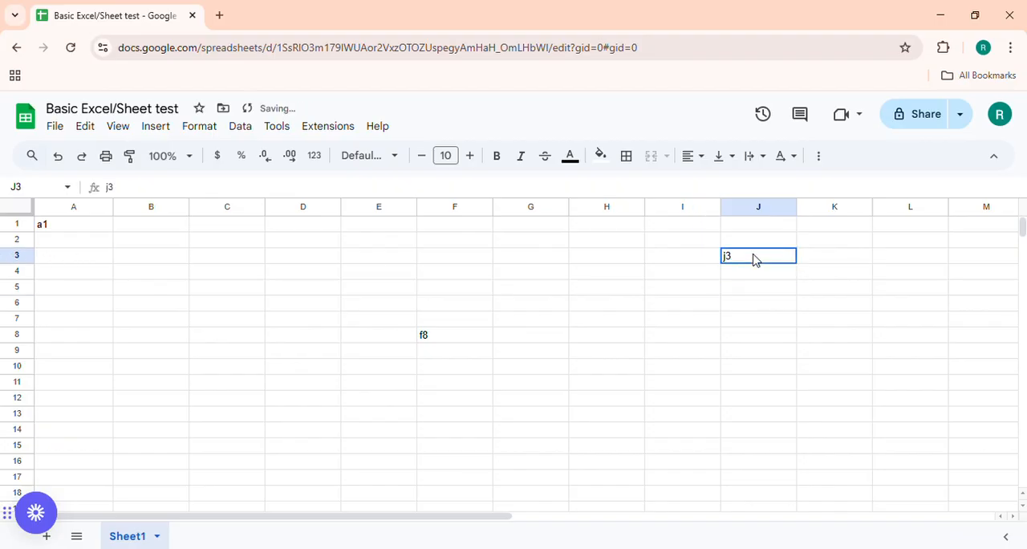
{"action": "left_click", "coordinate": [71, 224]}
{"action": "left_click", "coordinate": [464, 334]}
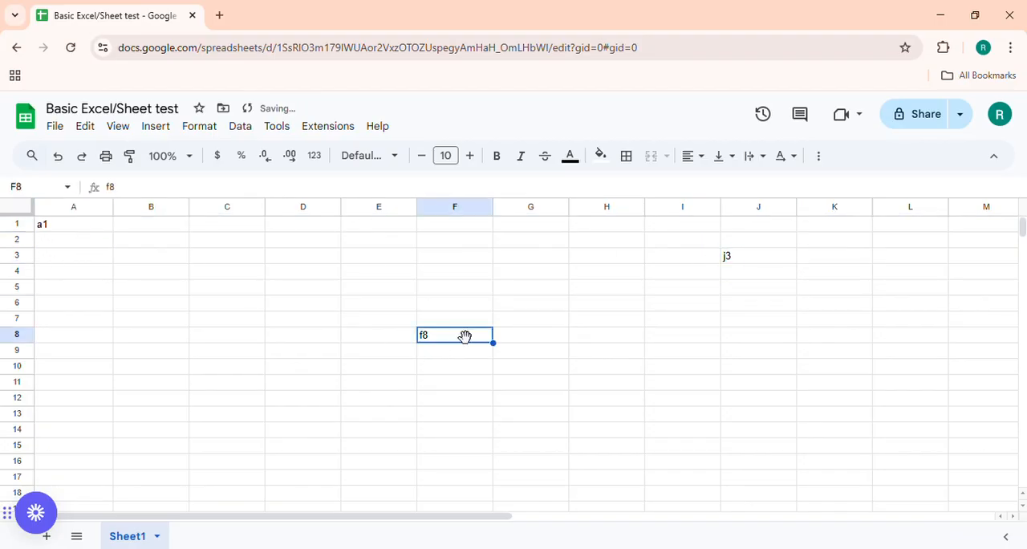
{"action": "left_click", "coordinate": [716, 258]}
{"action": "left_click_drag", "start_coordinate": [72, 224], "coordinate": [152, 257]}
{"action": "left_click", "coordinate": [466, 337]}
{"action": "left_click", "coordinate": [751, 256]}
Select cell A1, all of row 1 and all of column A in turn to examine how they meet.
{"action": "left_click", "coordinate": [71, 240]}
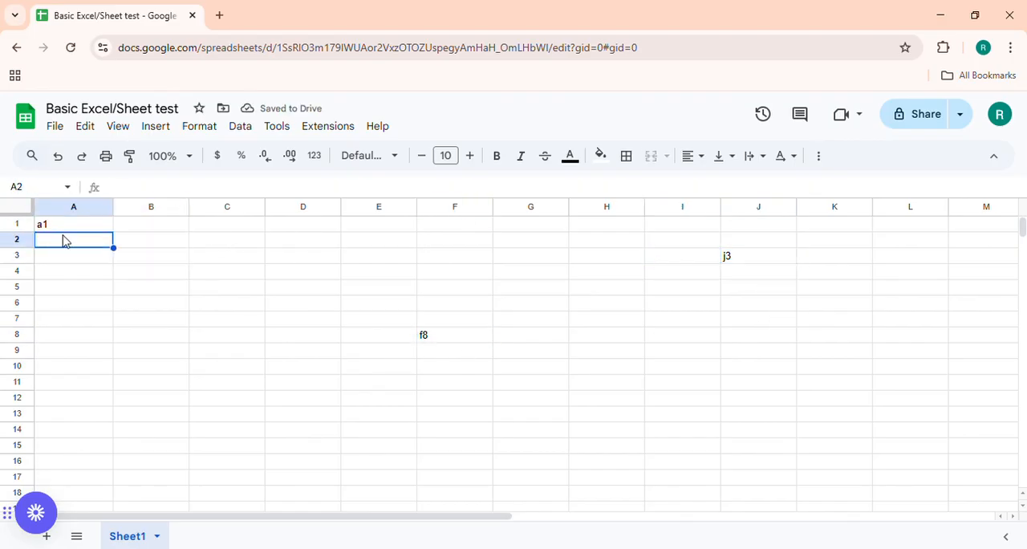
{"action": "left_click", "coordinate": [57, 227]}
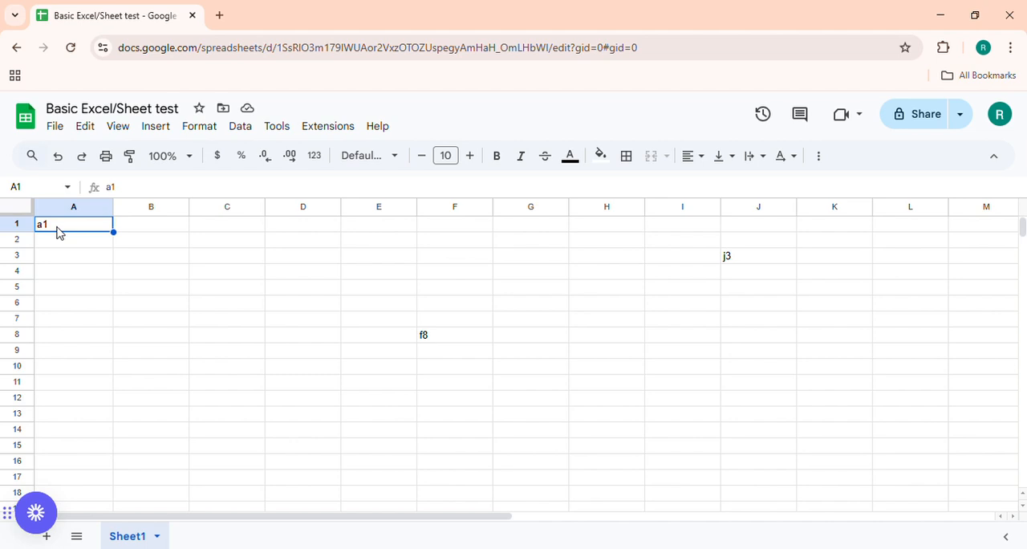
{"action": "left_click", "coordinate": [24, 229]}
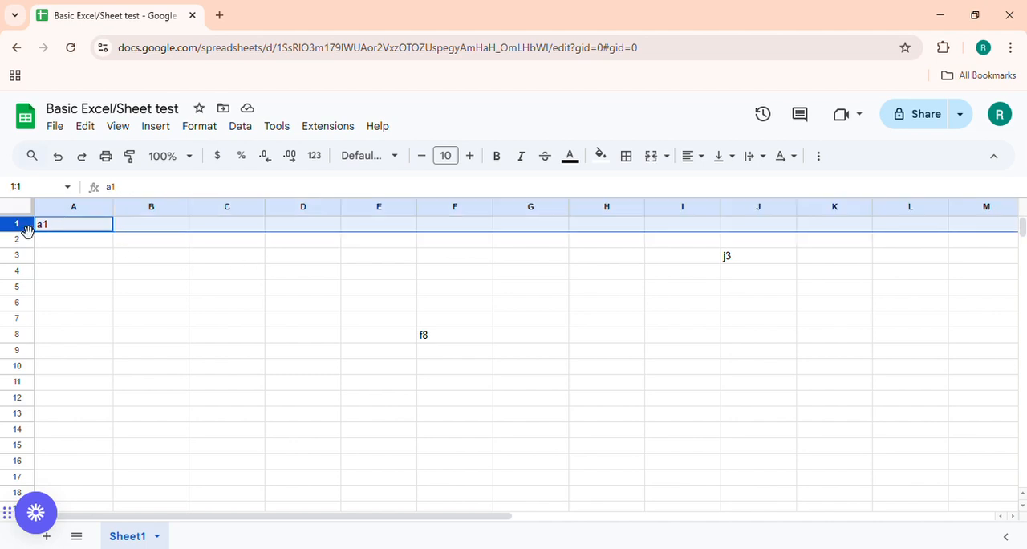
{"action": "left_click", "coordinate": [59, 213]}
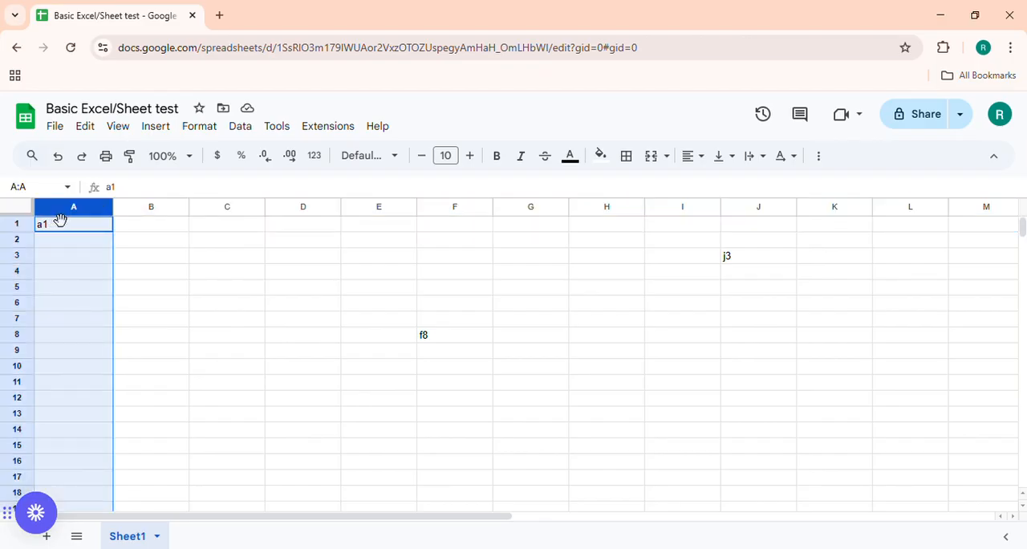
Label cell B9 with its own address, "b9".
{"action": "left_click", "coordinate": [49, 229]}
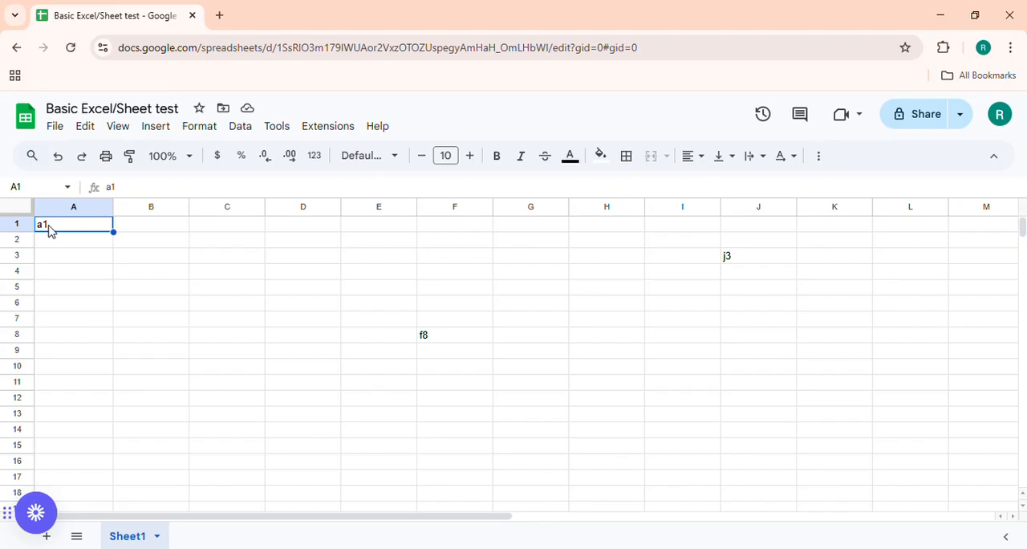
{"action": "left_click", "coordinate": [177, 362]}
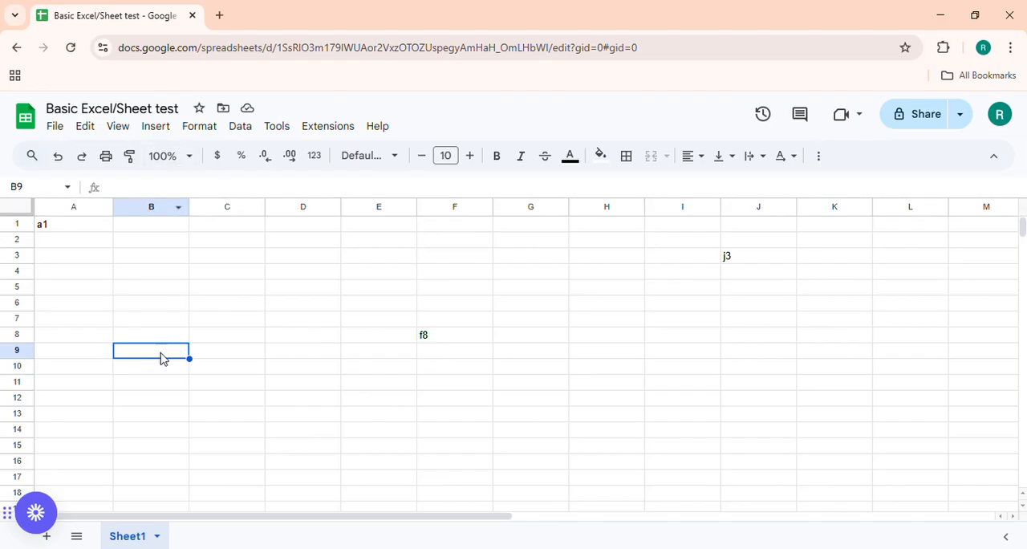
{"action": "type", "text": "b9"}
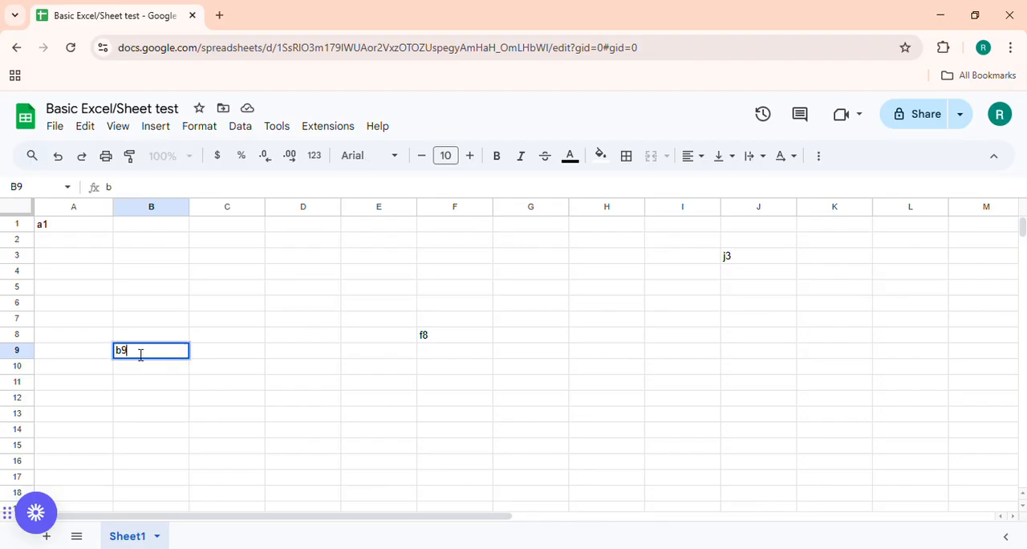
{"action": "key", "text": "Return"}
{"action": "left_click", "coordinate": [137, 358]}
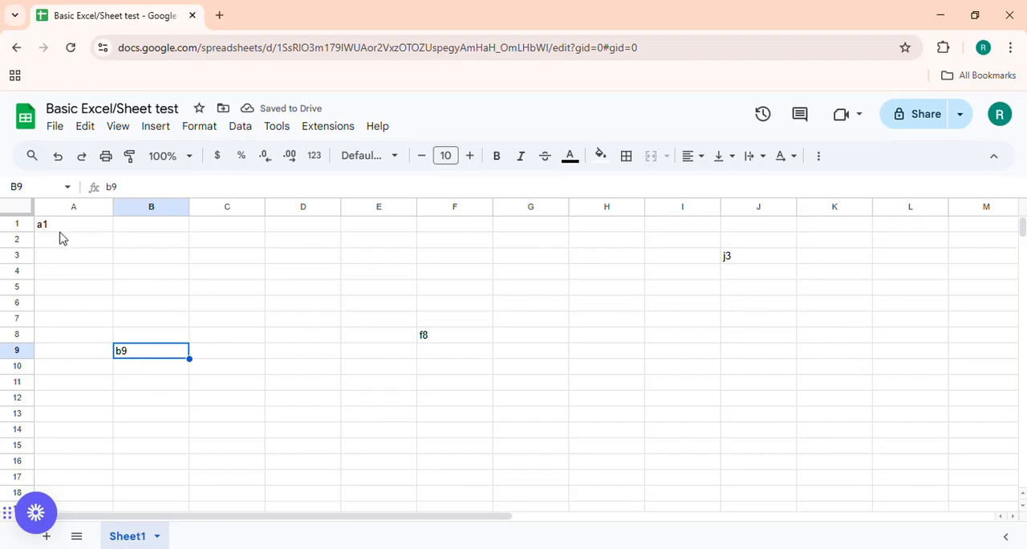
Clear all the address labels from the range A1:K12.
{"action": "left_click_drag", "start_coordinate": [64, 225], "coordinate": [832, 406]}
{"action": "key", "text": "Delete"}
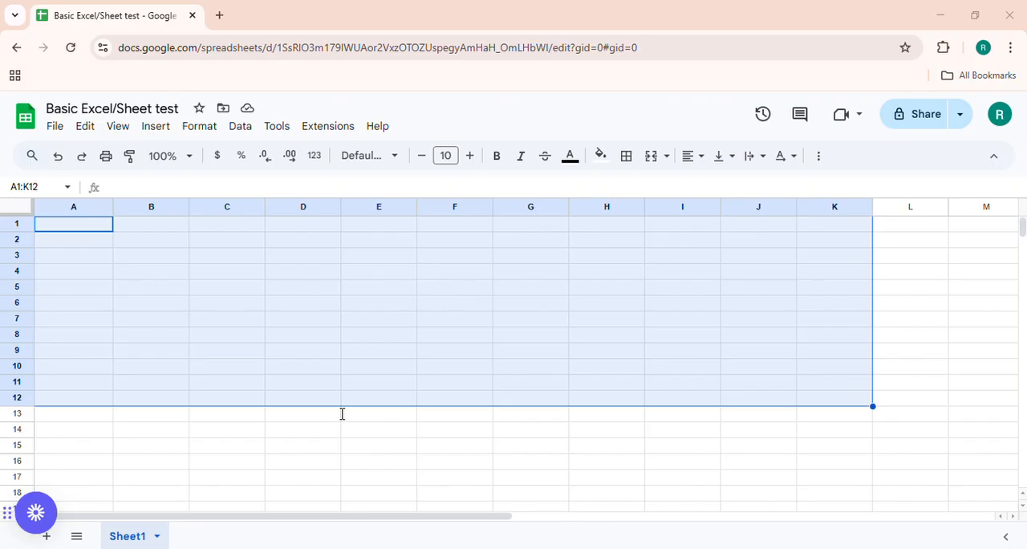
{"action": "left_click", "coordinate": [69, 242]}
{"action": "left_click", "coordinate": [72, 230]}
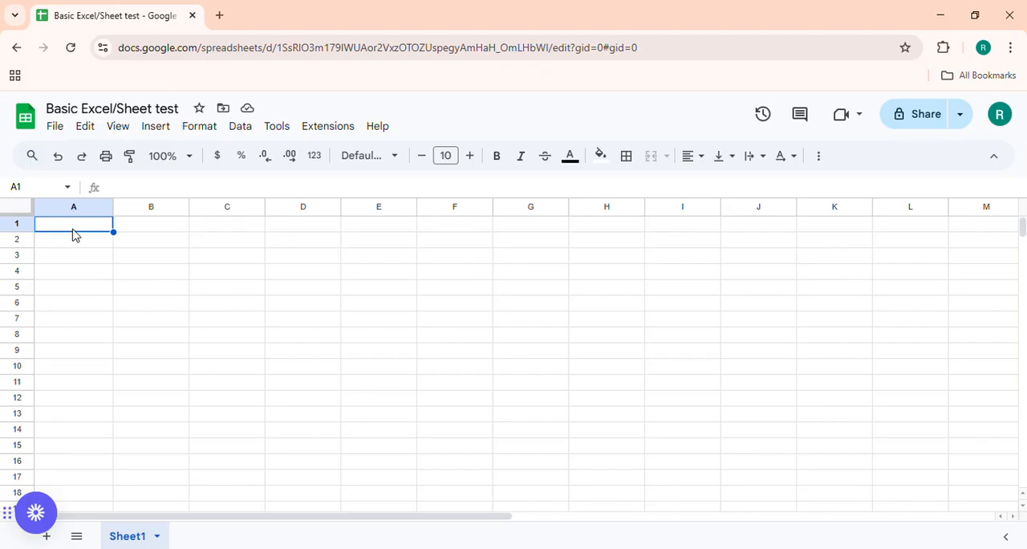
{"action": "type", "text": "="}
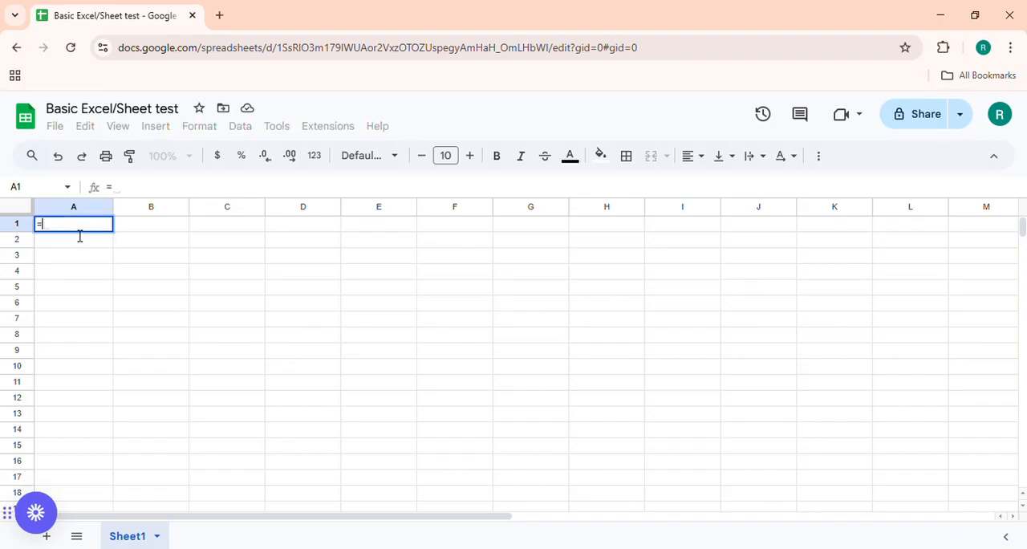
{"action": "key", "text": "Escape"}
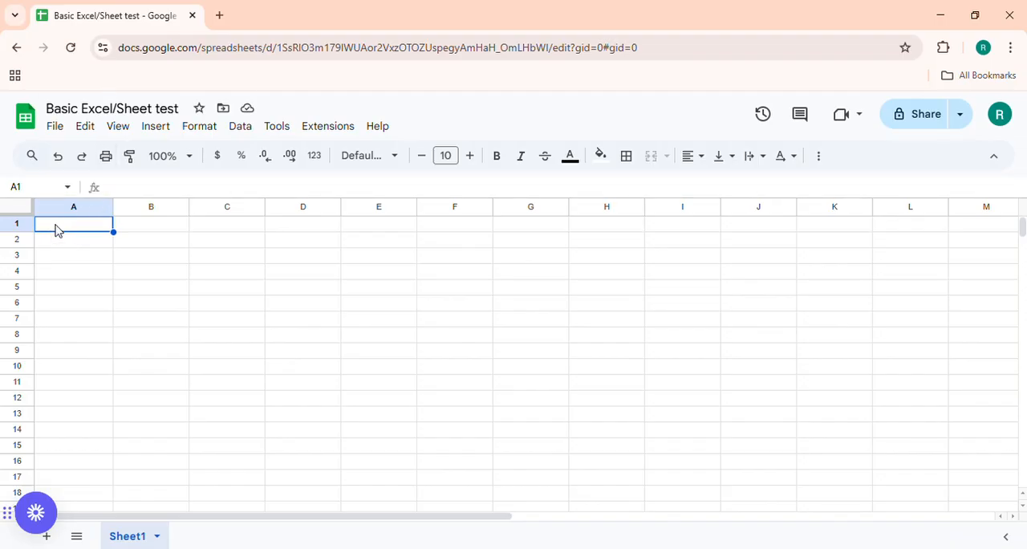
Label the first and last cells of the range A1:E1 with their addresses, "A1" and "E1".
{"action": "left_click_drag", "start_coordinate": [55, 227], "coordinate": [355, 225]}
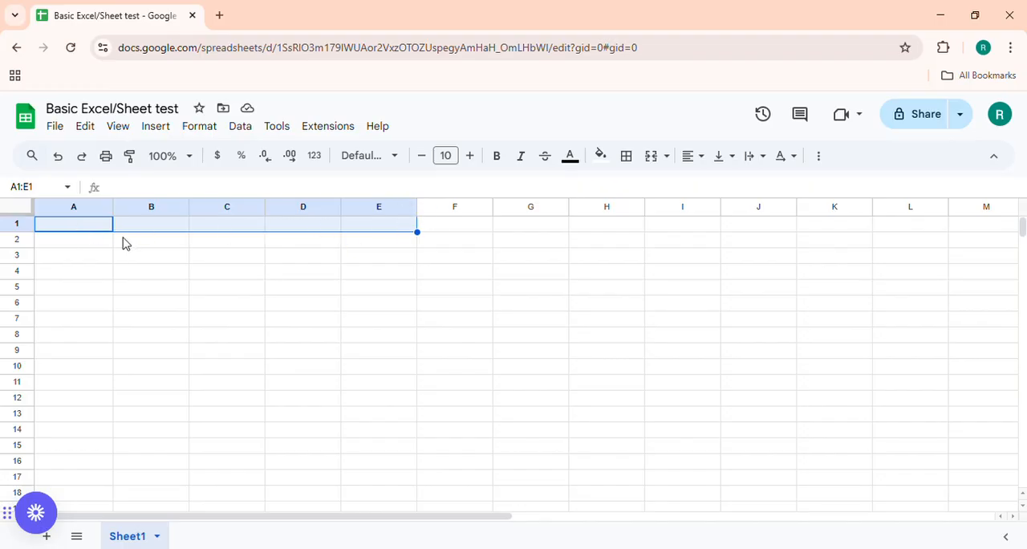
{"action": "left_click", "coordinate": [85, 229]}
{"action": "type", "text": "1"}
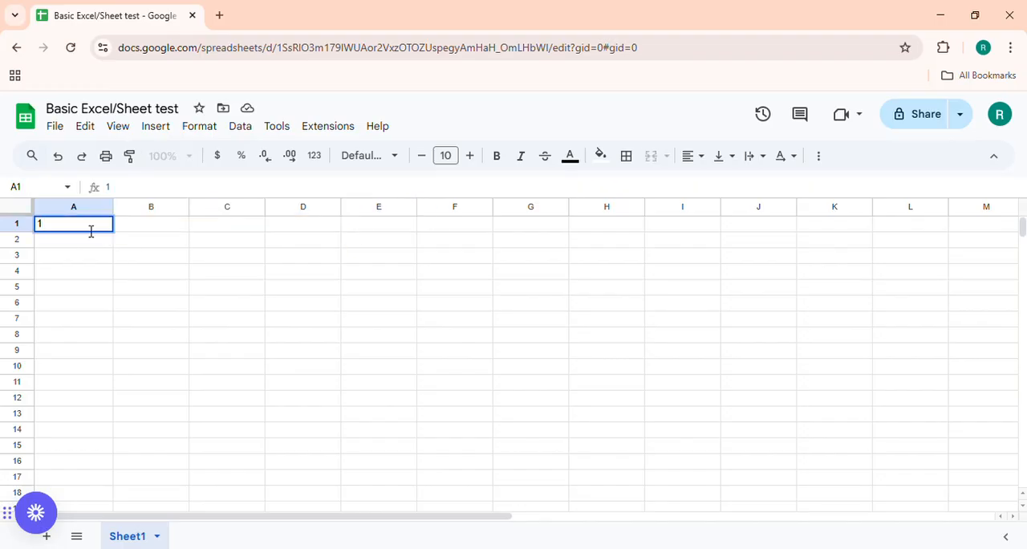
{"action": "double_click", "coordinate": [92, 231]}
{"action": "type", "text": "A1"}
{"action": "key", "text": "Return"}
{"action": "key", "text": "Down"}
{"action": "left_click", "coordinate": [359, 236]}
{"action": "key", "text": "Up"}
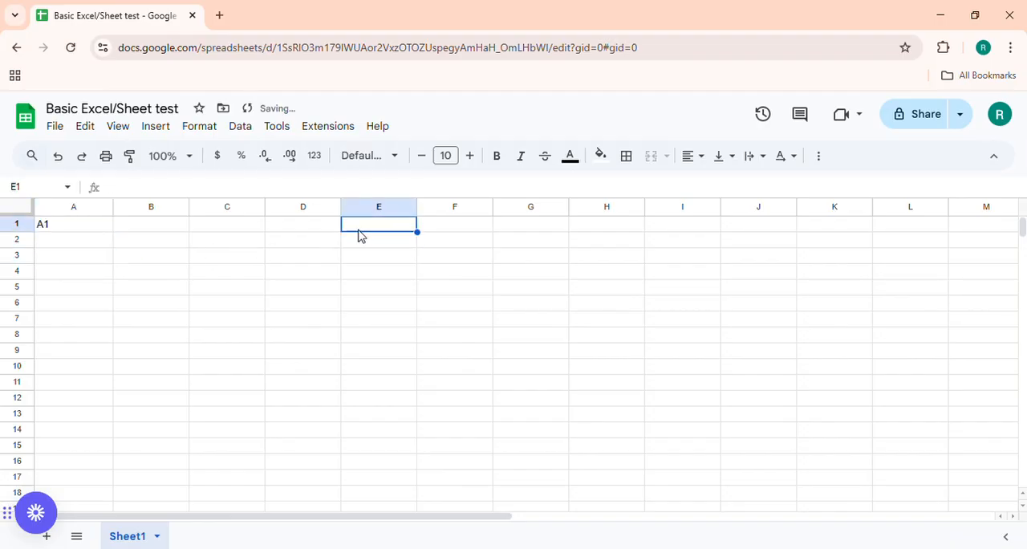
{"action": "type", "text": "E1"}
{"action": "left_click", "coordinate": [358, 258]}
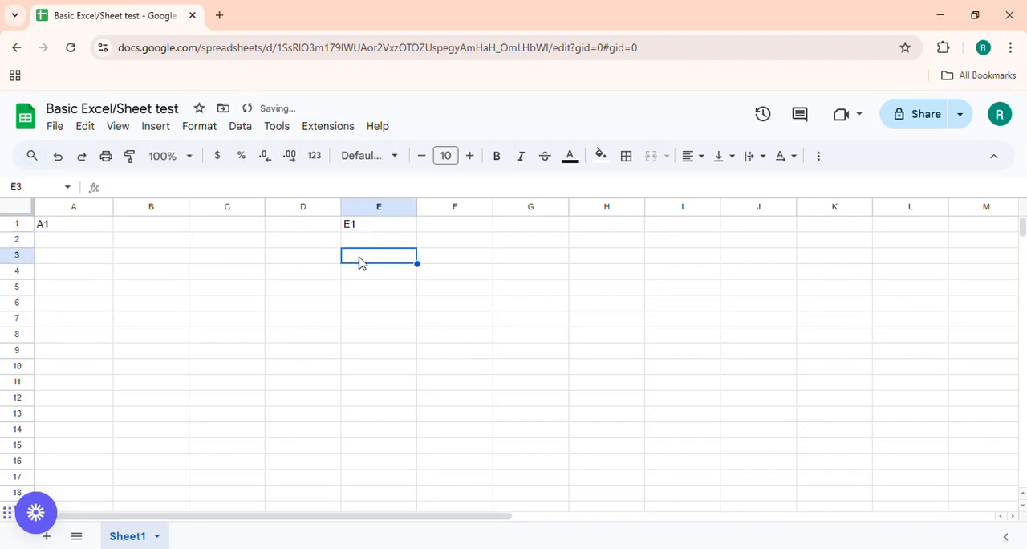
Select cell A1, then the range D5:G5 and its end cells to examine where a range starts and ends.
{"action": "left_click", "coordinate": [105, 230]}
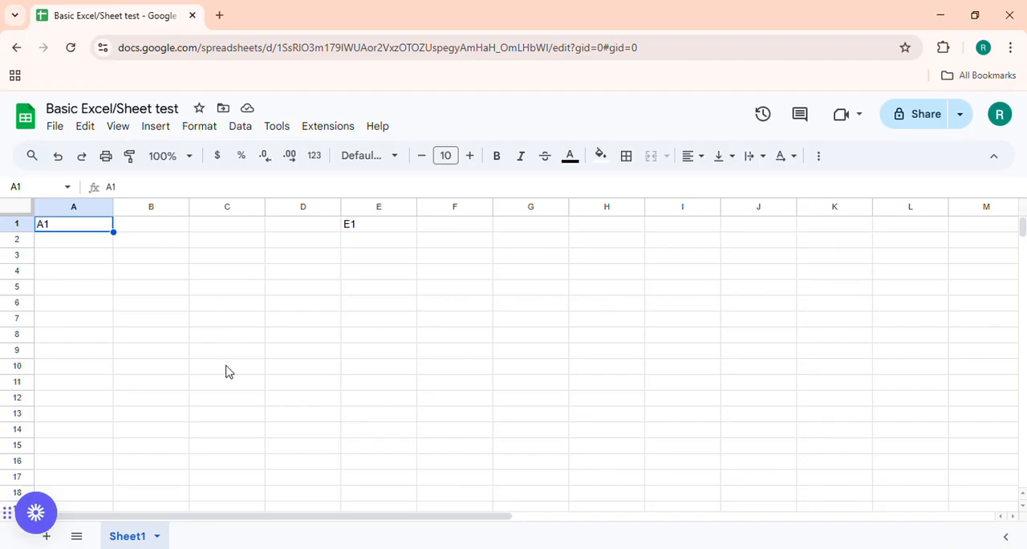
{"action": "left_click", "coordinate": [298, 296]}
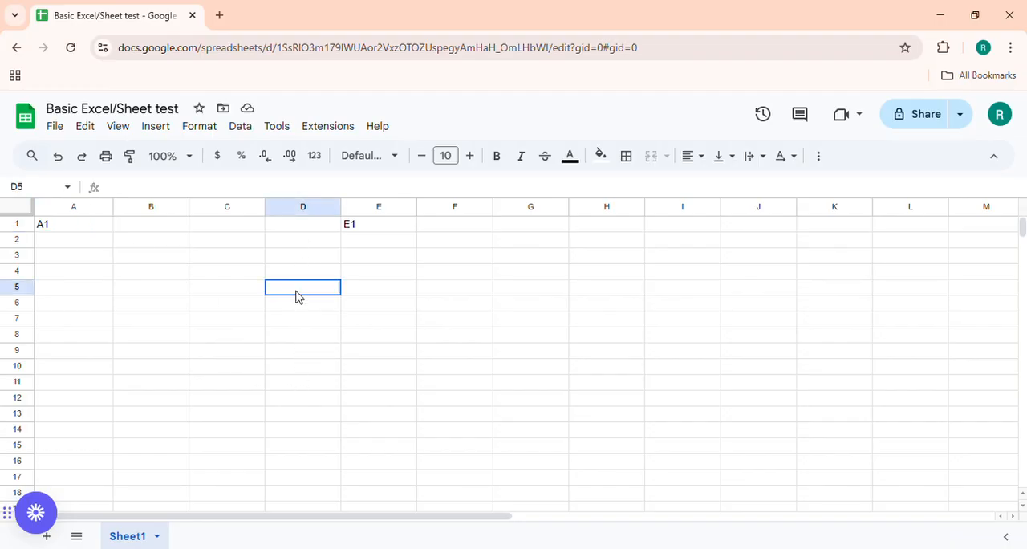
{"action": "left_click", "coordinate": [537, 291], "text": "shift"}
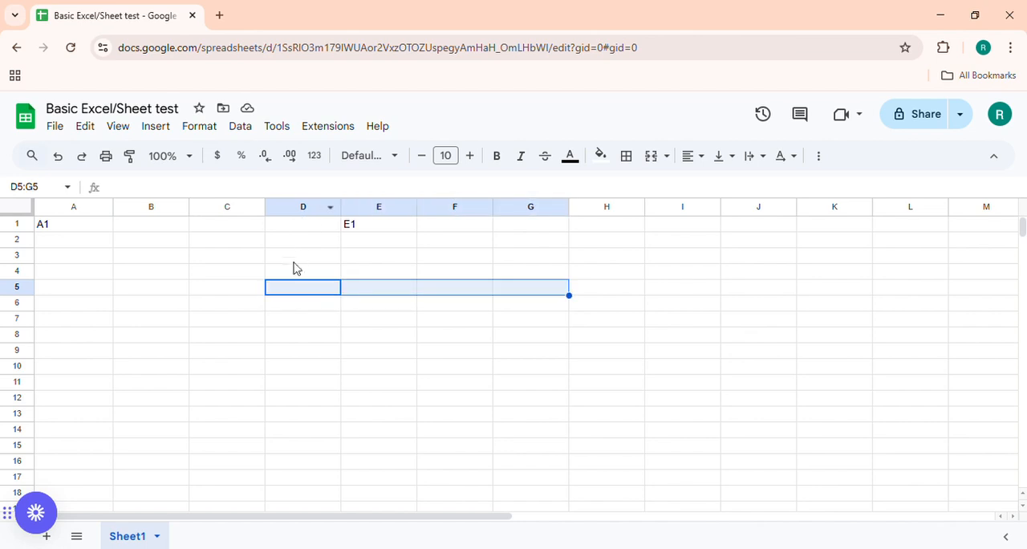
{"action": "left_click", "coordinate": [539, 289]}
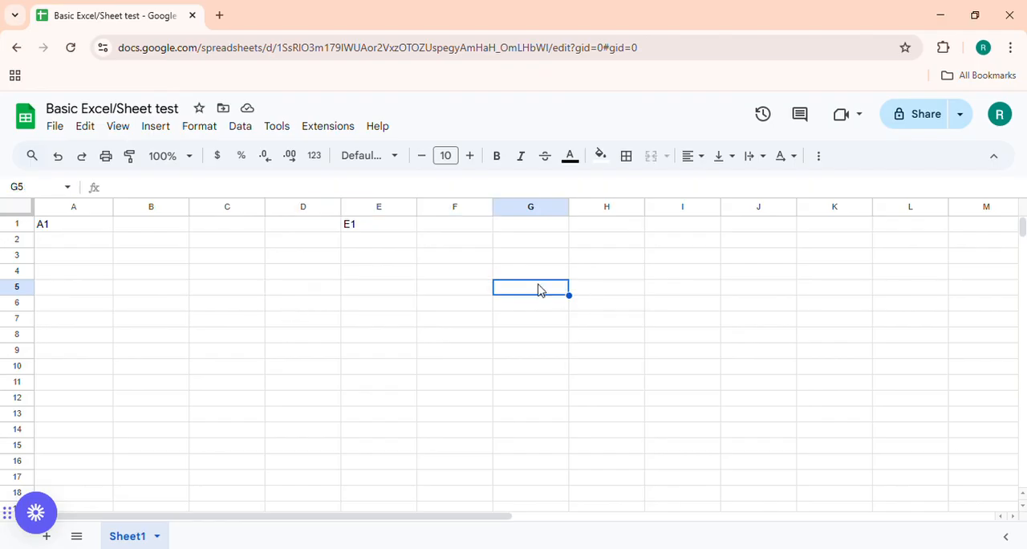
Clear the address labels from the range A1:E1 and return to cell A1.
{"action": "left_click_drag", "start_coordinate": [77, 227], "coordinate": [363, 232]}
{"action": "key", "text": "Delete"}
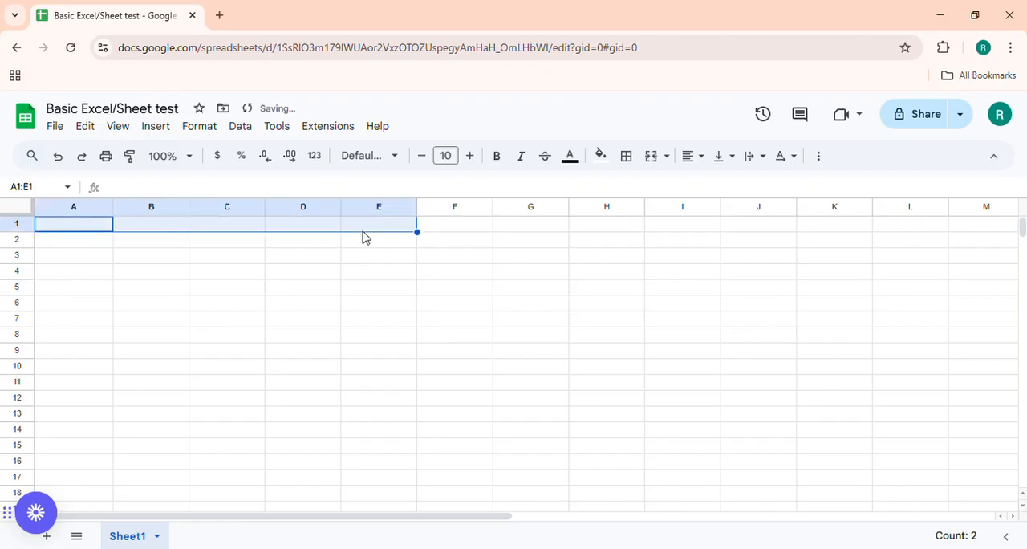
{"action": "key", "text": "Up"}
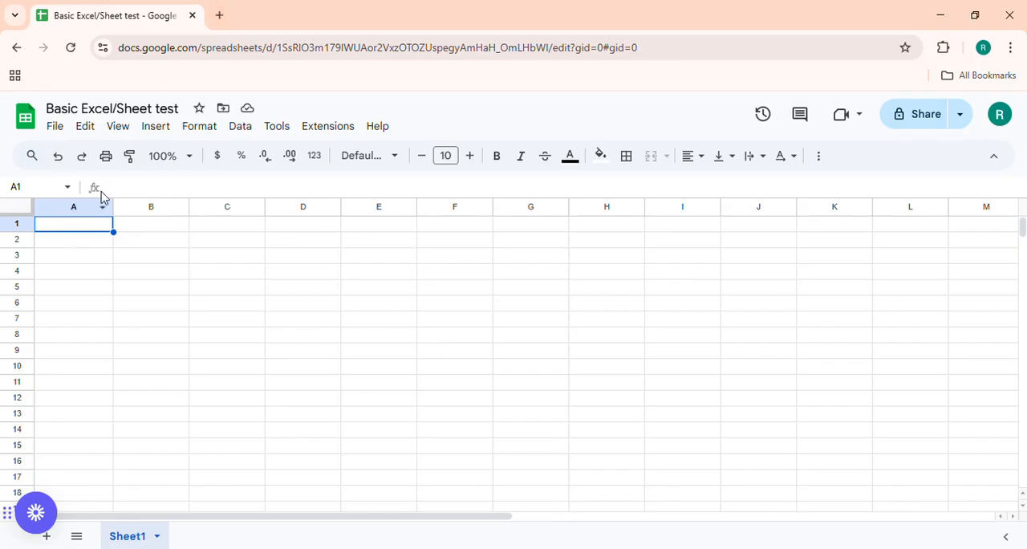
Enter the column header "Date" in cell A1.
{"action": "type", "text": "cUSTOME"}
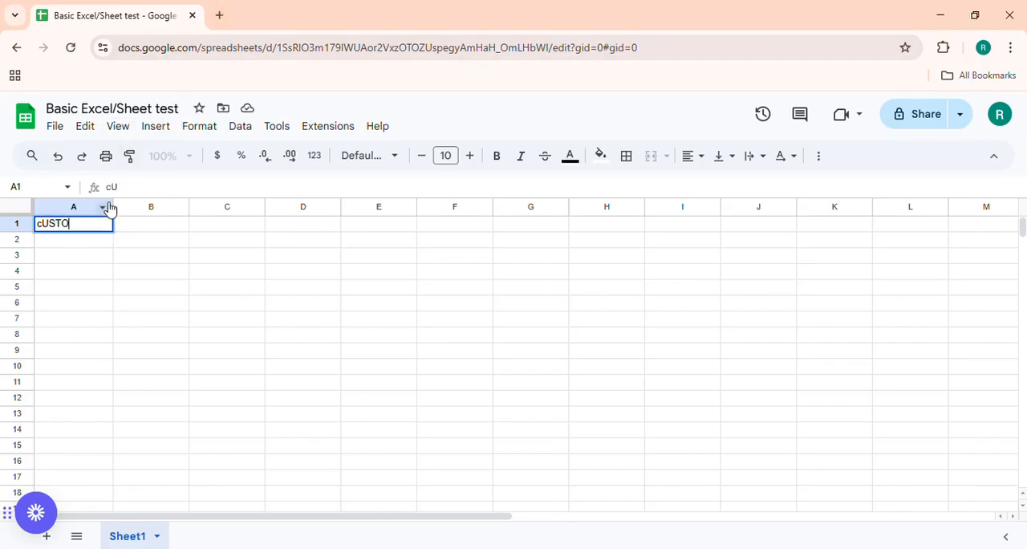
{"action": "key", "text": "BackSpace"}
{"action": "key", "text": "BackSpace"}
{"action": "key", "text": "BackSpace"}
{"action": "key", "text": "BackSpace"}
{"action": "key", "text": "BackSpace"}
{"action": "key", "text": "BackSpace"}
{"action": "key", "text": "BackSpace"}
{"action": "type", "text": "Customer"}
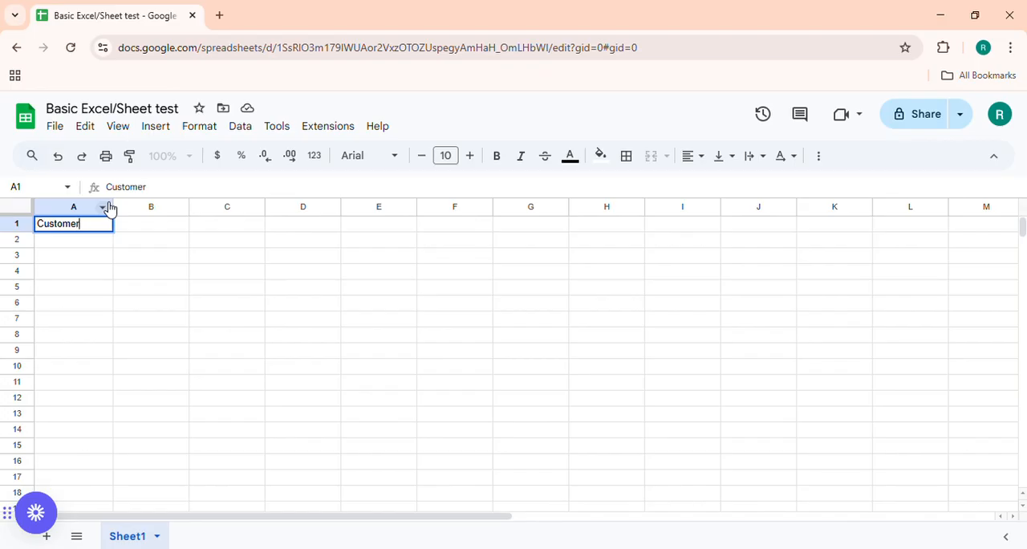
{"action": "key", "text": "BackSpace"}
{"action": "key", "text": "BackSpace"}
{"action": "key", "text": "BackSpace"}
{"action": "key", "text": "BackSpace"}
{"action": "key", "text": "BackSpace"}
{"action": "key", "text": "BackSpace"}
{"action": "key", "text": "BackSpace"}
{"action": "type", "text": "Date"}
{"action": "key", "text": "Tab"}
Enter the column header "Customer Name" in cell B1.
{"action": "type", "text": "Order"}
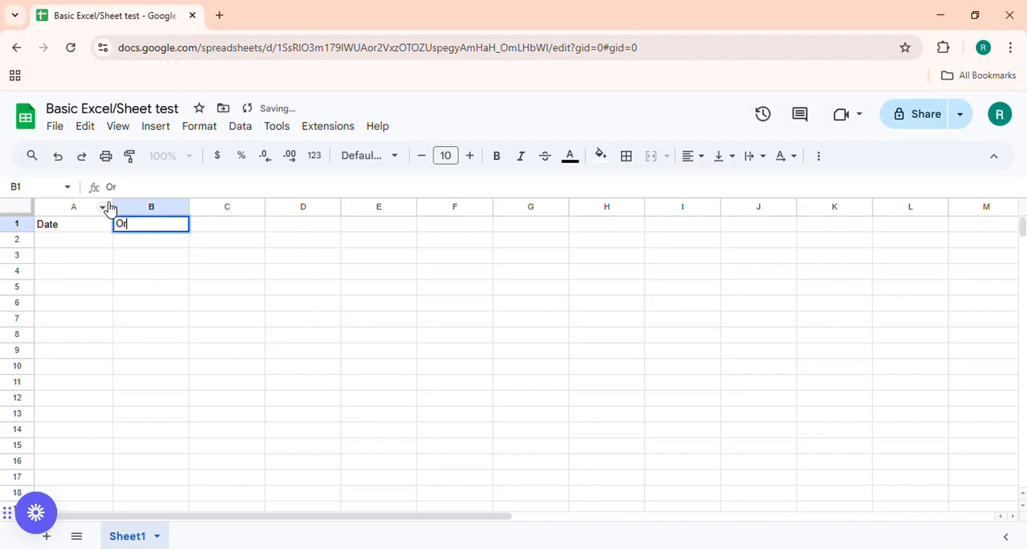
{"action": "key", "text": "BackSpace"}
{"action": "key", "text": "BackSpace"}
{"action": "key", "text": "BackSpace"}
{"action": "key", "text": "BackSpace"}
{"action": "key", "text": "BackSpace"}
{"action": "type", "text": "Order"}
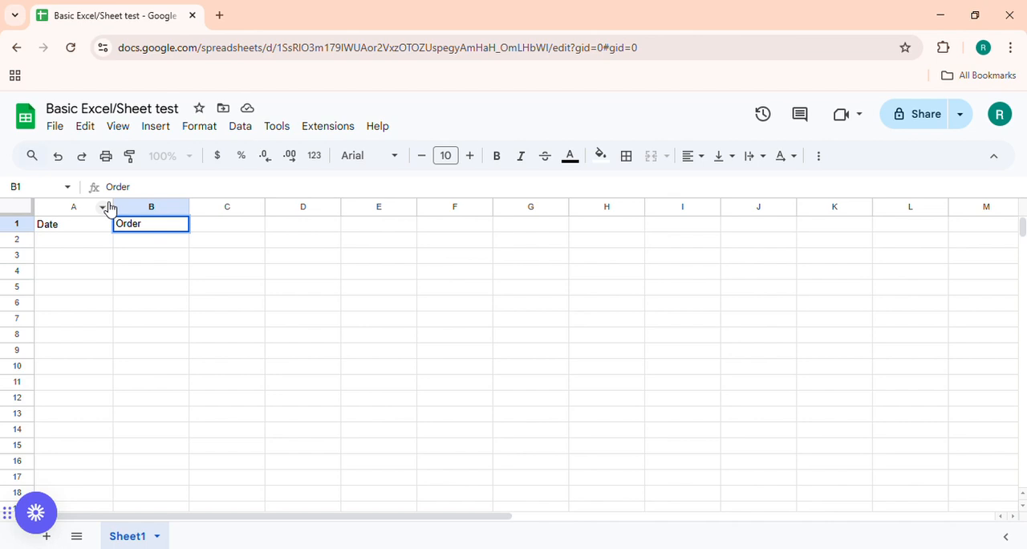
{"action": "type", "text": " TW"}
{"action": "key", "text": "BackSpace"}
{"action": "key", "text": "BackSpace"}
{"action": "type", "text": "QT"}
{"action": "key", "text": "BackSpace"}
{"action": "type", "text": "t"}
{"action": "key", "text": "BackSpace"}
{"action": "key", "text": "BackSpace"}
{"action": "key", "text": "BackSpace"}
{"action": "key", "text": "BackSpace"}
{"action": "key", "text": "BackSpace"}
{"action": "key", "text": "BackSpace"}
{"action": "key", "text": "BackSpace"}
{"action": "key", "text": "BackSpace"}
{"action": "type", "text": "Customer Name"}
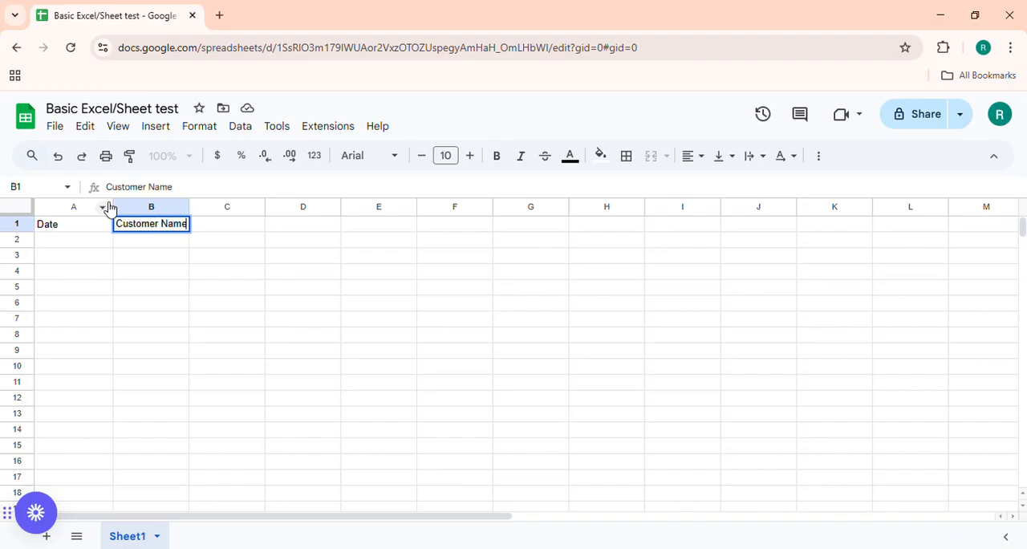
{"action": "key", "text": "Tab"}
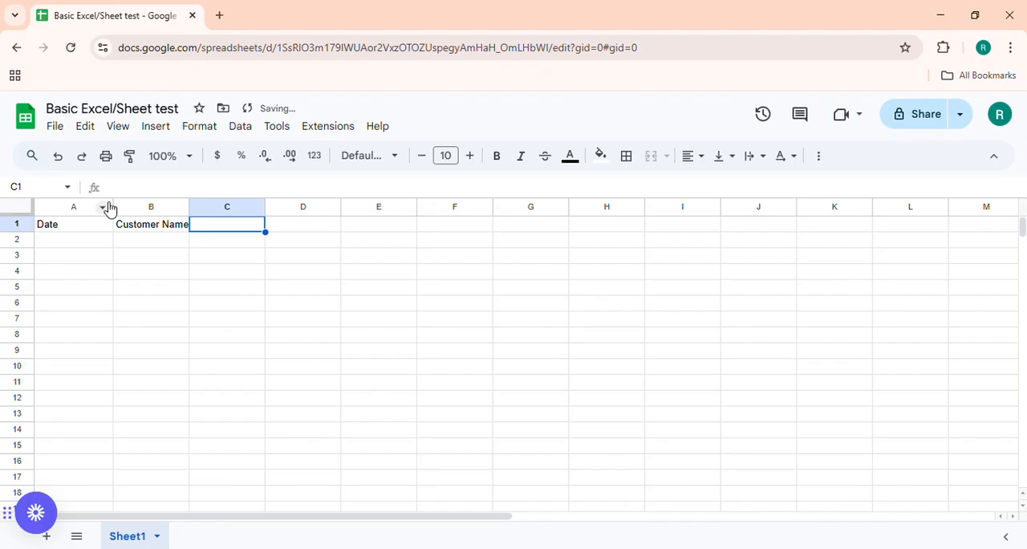
Enter the column header "Qty" in cell C1.
{"action": "type", "text": "T"}
{"action": "key", "text": "BackSpace"}
{"action": "type", "text": "WT"}
{"action": "key", "text": "BackSpace"}
{"action": "key", "text": "BackSpace"}
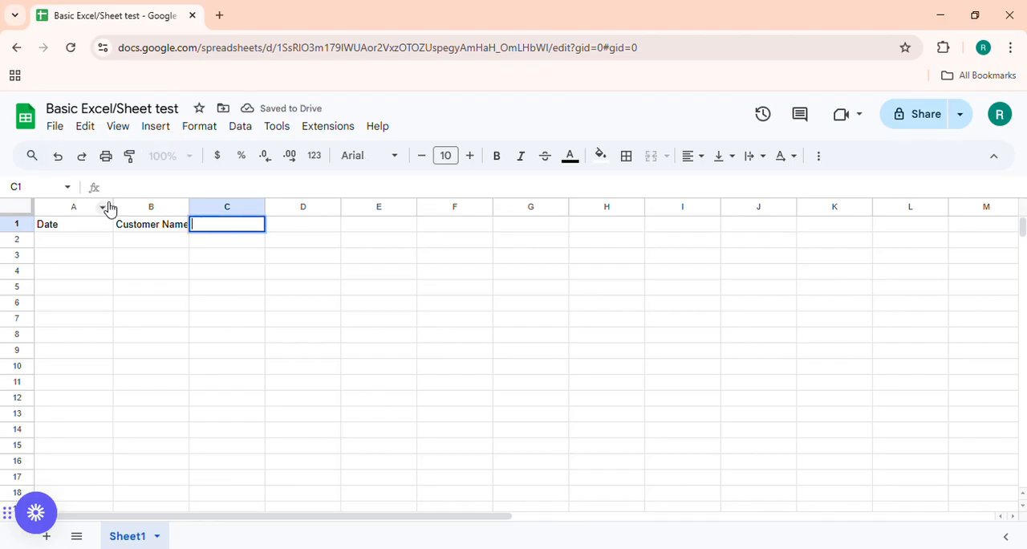
{"action": "type", "text": "QTY"}
{"action": "key", "text": "BackSpace"}
{"action": "key", "text": "BackSpace"}
{"action": "type", "text": "ty"}
{"action": "key", "text": "Tab"}
Enter the column header "Price per Unit" in cell D1.
{"action": "type", "text": "Price"}
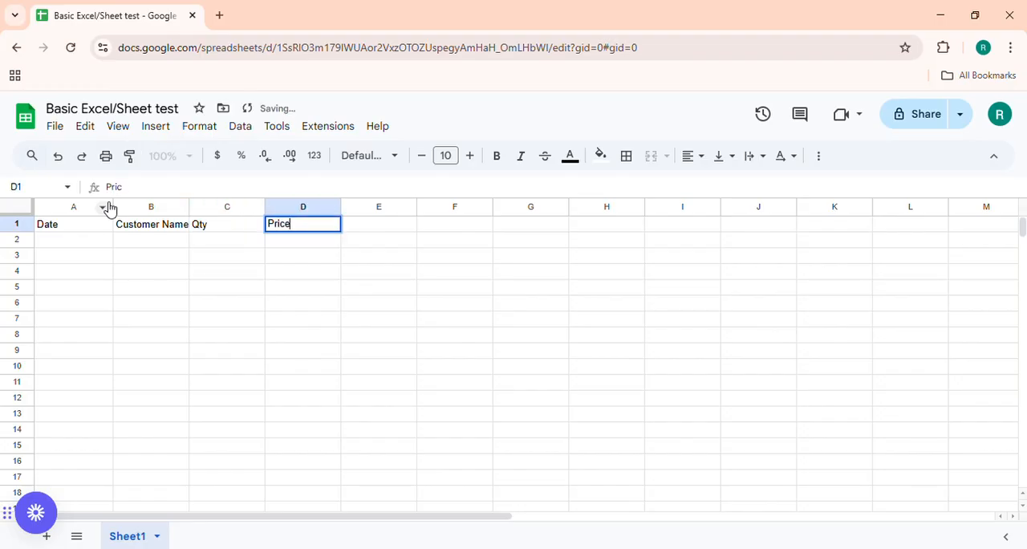
{"action": "type", "text": " per Uni"}
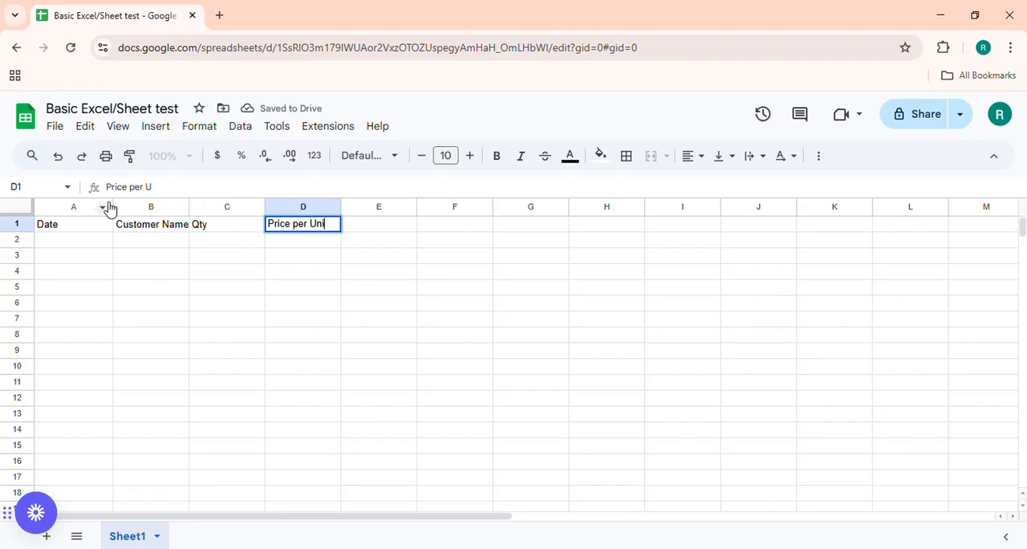
{"action": "type", "text": "t"}
{"action": "key", "text": "BackSpace"}
{"action": "key", "text": "BackSpace"}
{"action": "key", "text": "BackSpace"}
{"action": "key", "text": "BackSpace"}
{"action": "type", "text": "u"}
{"action": "key", "text": "BackSpace"}
{"action": "type", "text": "Unit"}
{"action": "key", "text": "Tab"}
Enter the column header "Total Price" in cell E1.
{"action": "type", "text": "Total"}
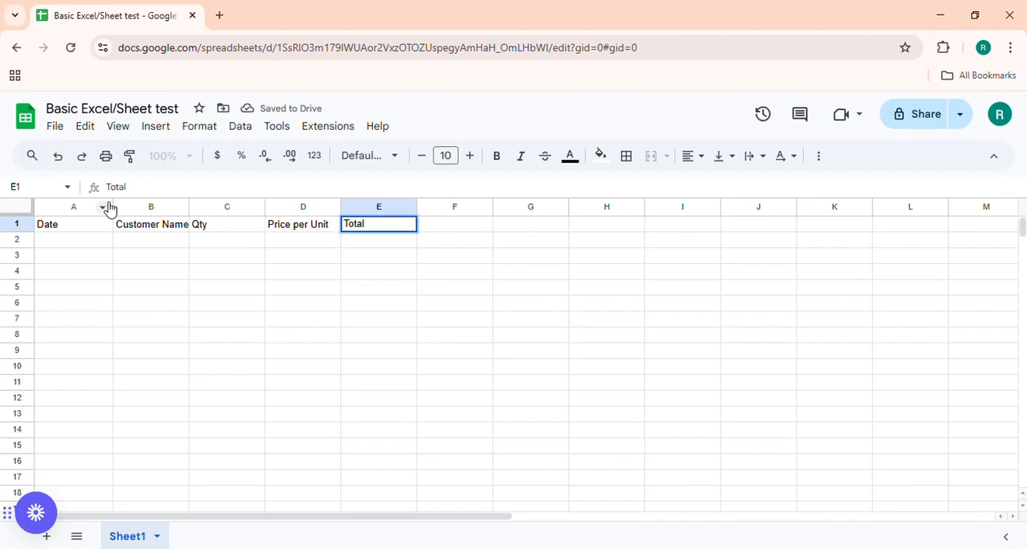
{"action": "type", "text": " Price"}
{"action": "key", "text": "Return"}
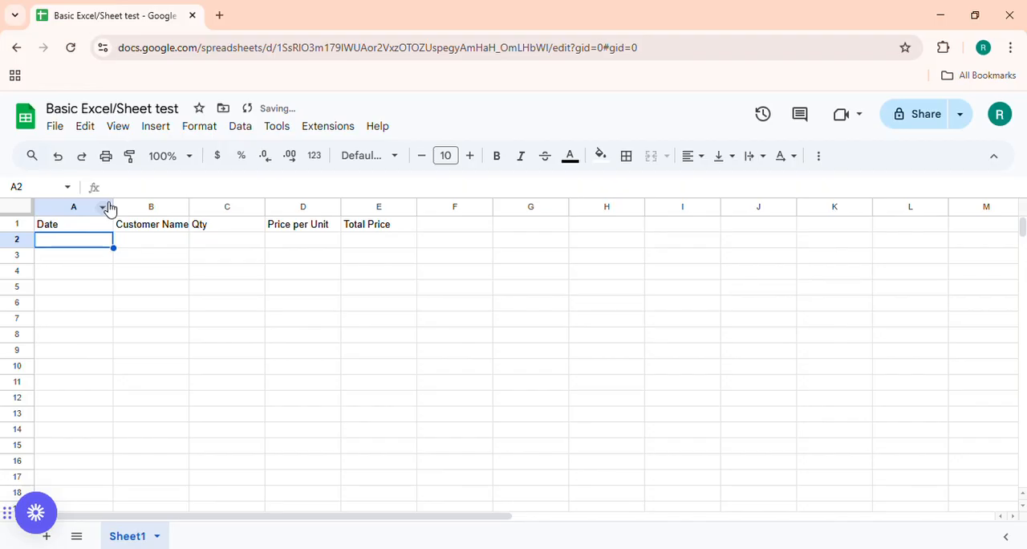
Enter the date 1/19 in cell A2 and apply the Date number format to all of column A.
{"action": "type", "text": "1/19"}
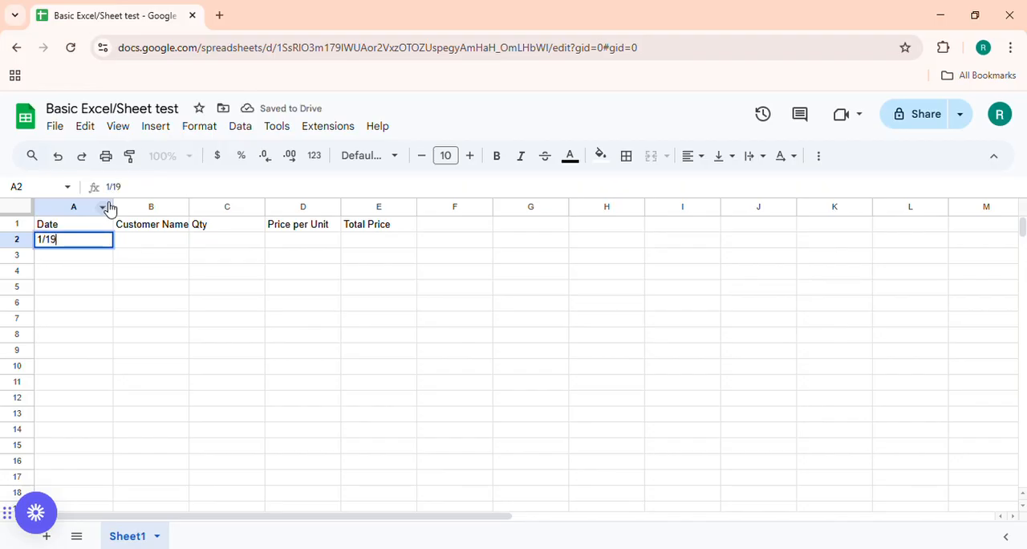
{"action": "key", "text": "Return"}
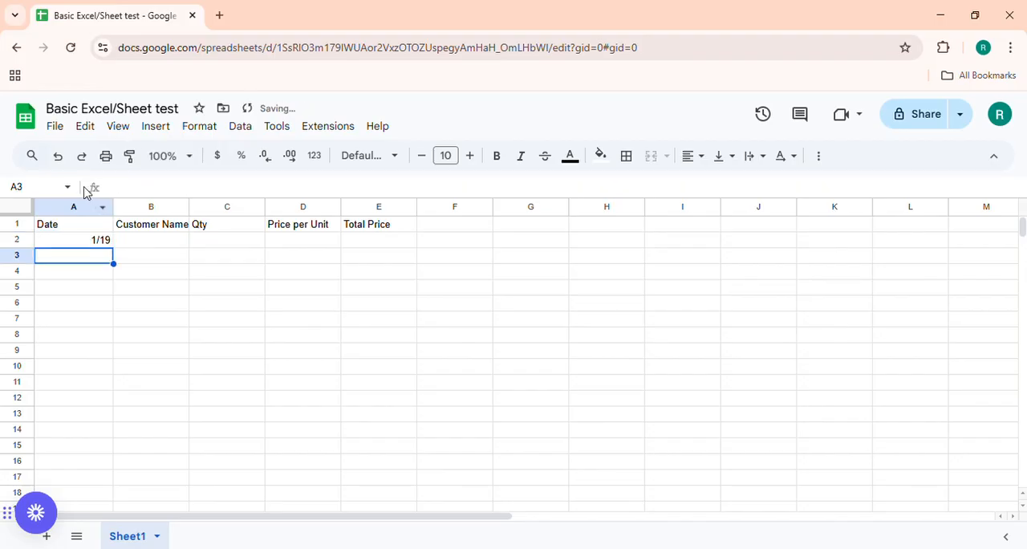
{"action": "left_click", "coordinate": [80, 210]}
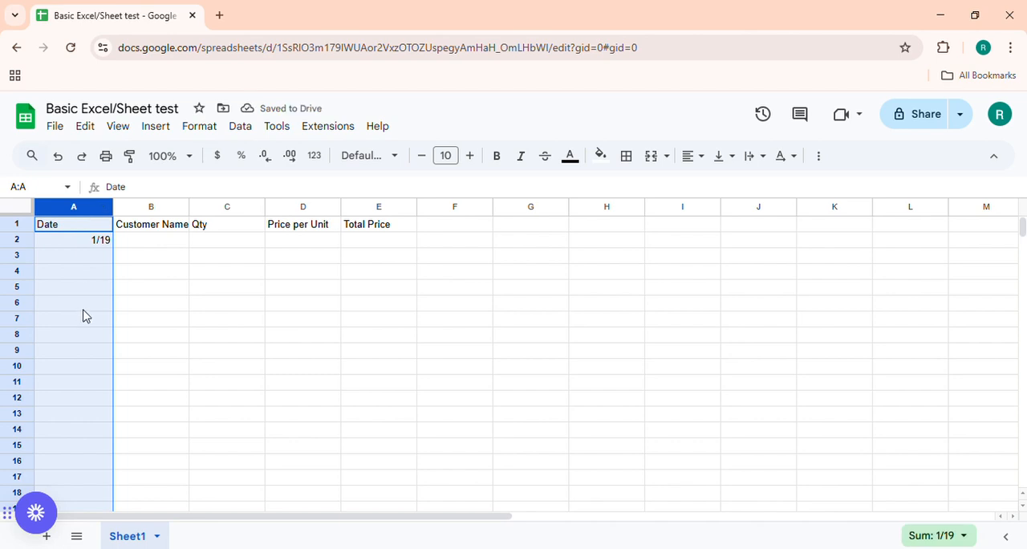
{"action": "left_click", "coordinate": [200, 127]}
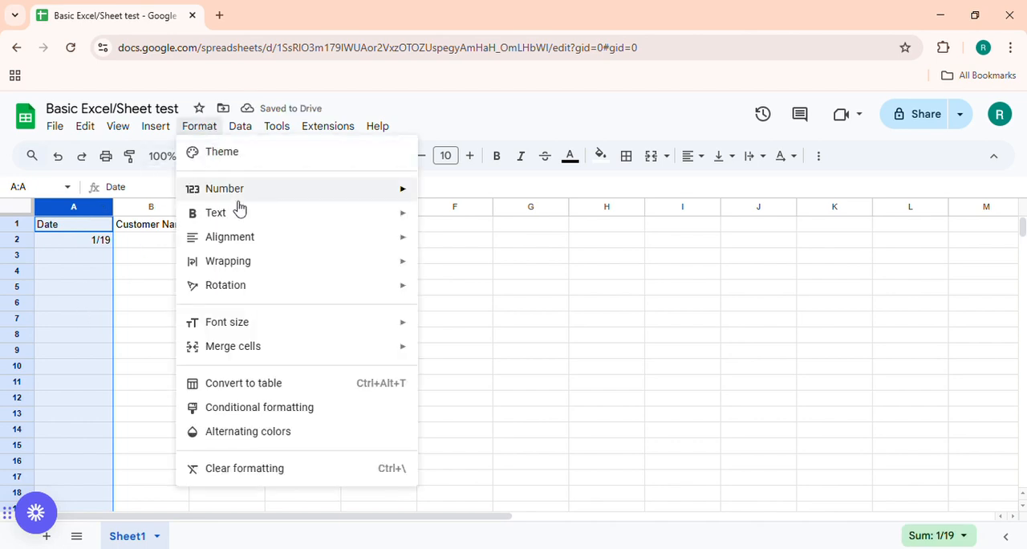
{"action": "mouse_move", "coordinate": [241, 199]}
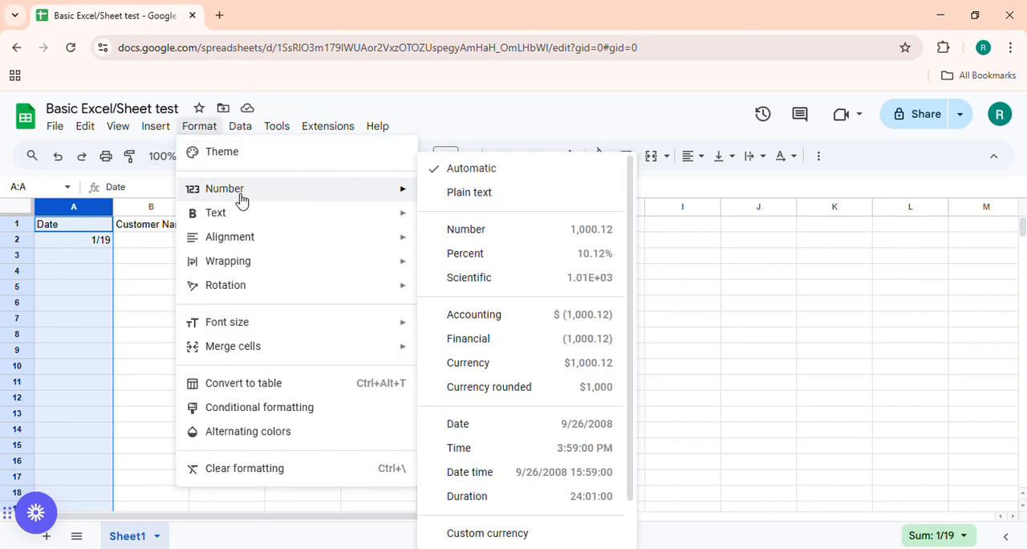
{"action": "left_click", "coordinate": [517, 437]}
{"action": "left_click", "coordinate": [82, 244]}
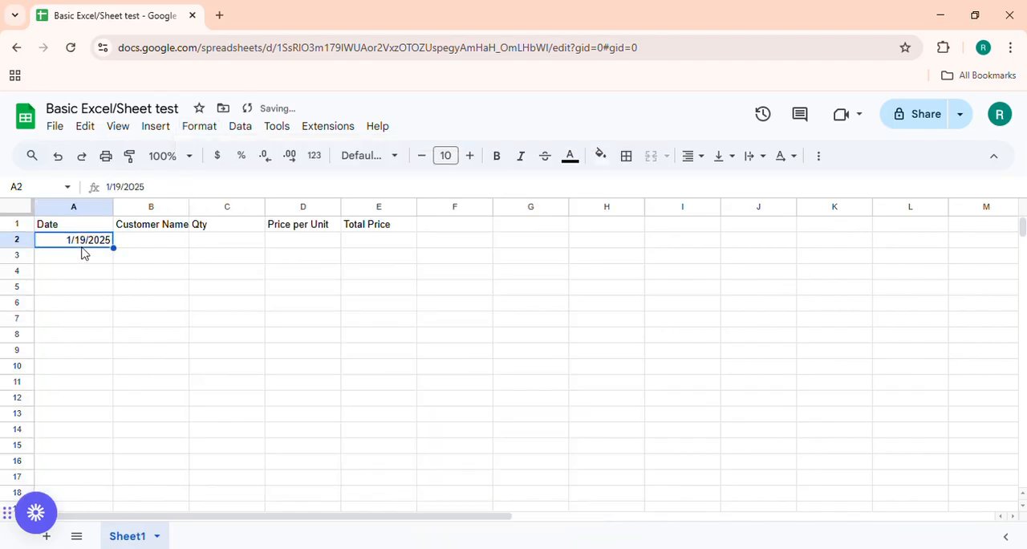
Copy the date from cell A2 into cells A3 through A5.
{"action": "key", "text": "ctrl+c"}
{"action": "left_click_drag", "start_coordinate": [76, 259], "coordinate": [84, 292]}
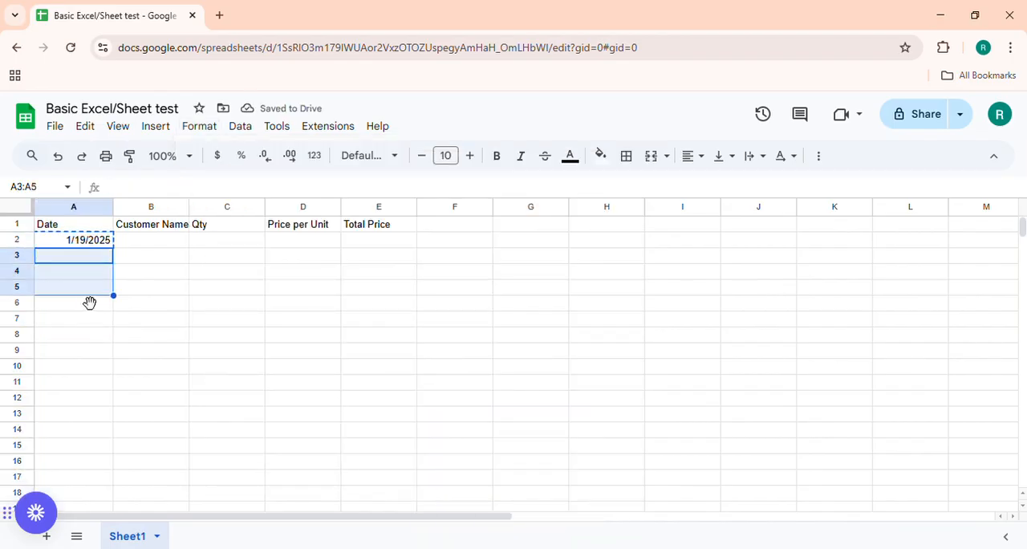
{"action": "key", "text": "ctrl+v"}
Widen column B slightly so its header fits and enter the first customer's name in cell B2.
{"action": "left_click", "coordinate": [144, 243]}
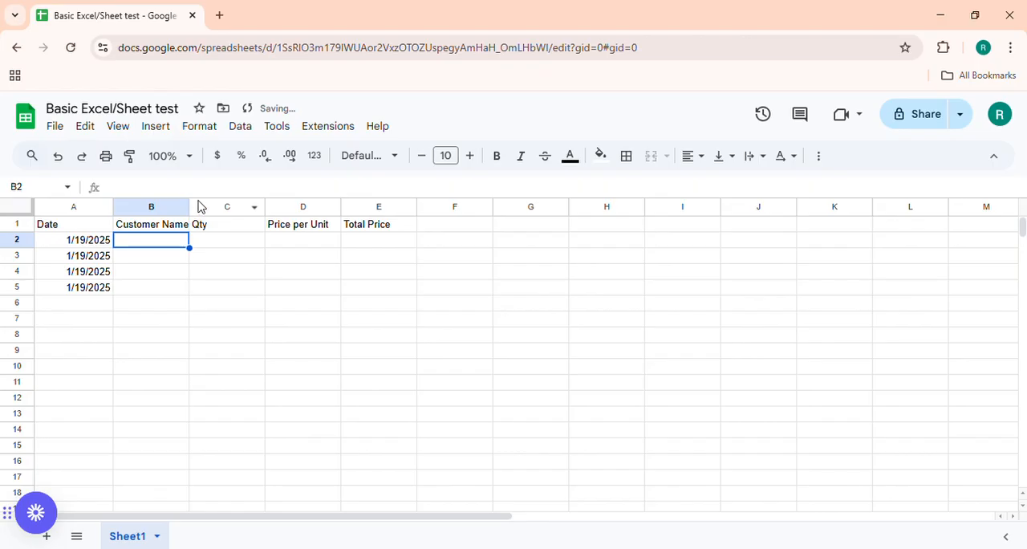
{"action": "left_click_drag", "start_coordinate": [195, 207], "coordinate": [193, 207]}
{"action": "type", "text": "A"}
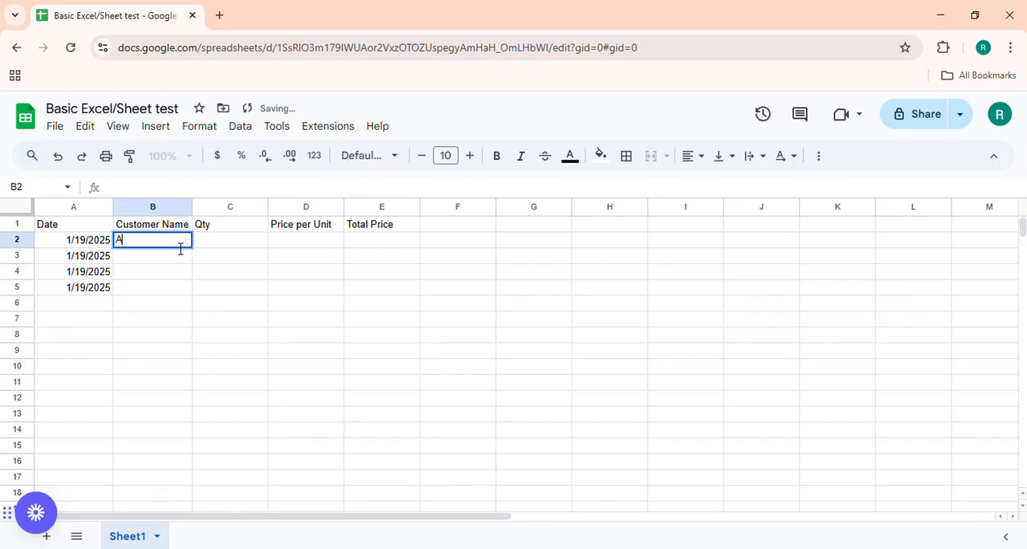
{"action": "type", "text": "nn"}
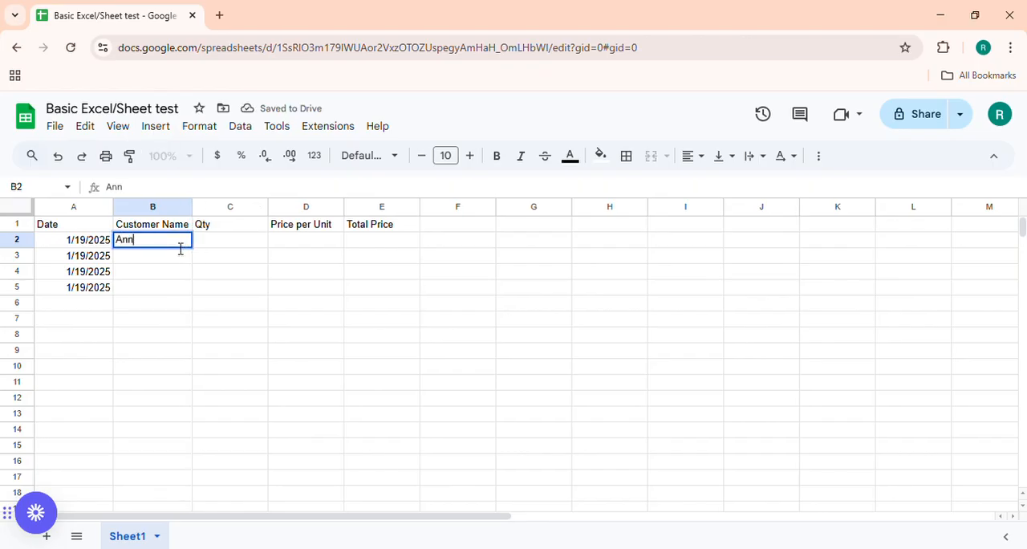
{"action": "type", "text": "a"}
{"action": "key", "text": "Return"}
Enter the remaining three customers' first names in cells B3 through B5.
{"action": "type", "text": "Betty"}
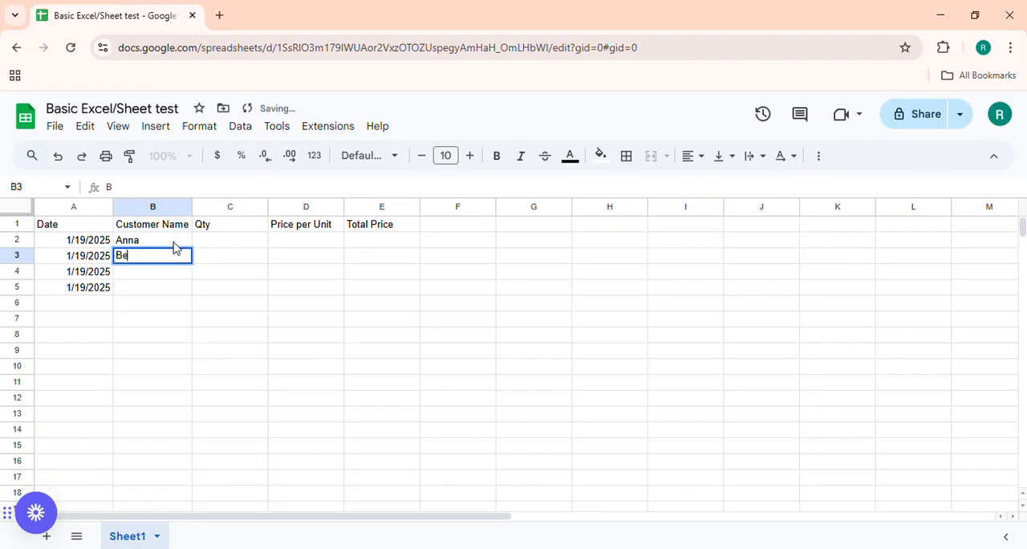
{"action": "key", "text": "Return"}
{"action": "type", "text": "Charlie"}
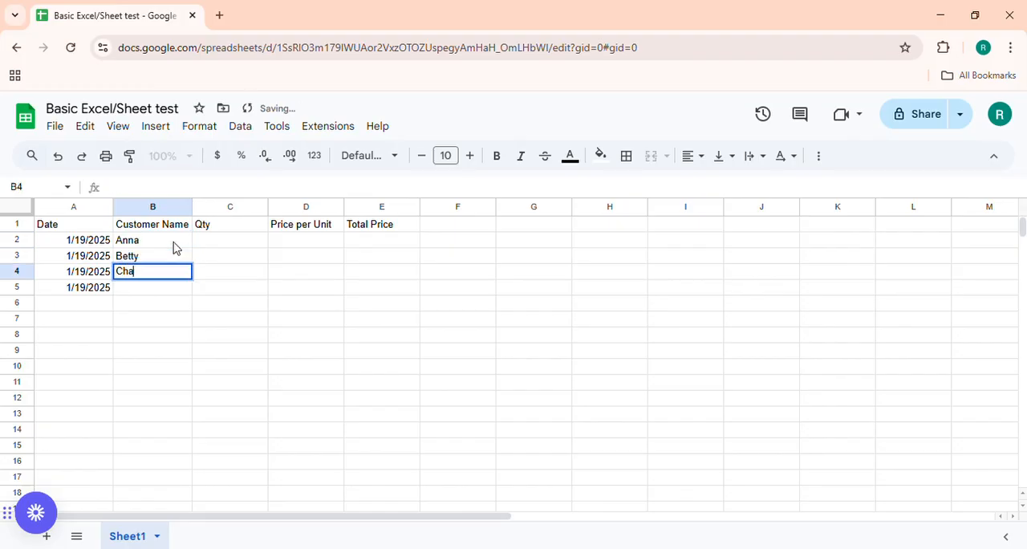
{"action": "key", "text": "Return"}
{"action": "type", "text": "D"}
{"action": "key", "text": "BackSpace"}
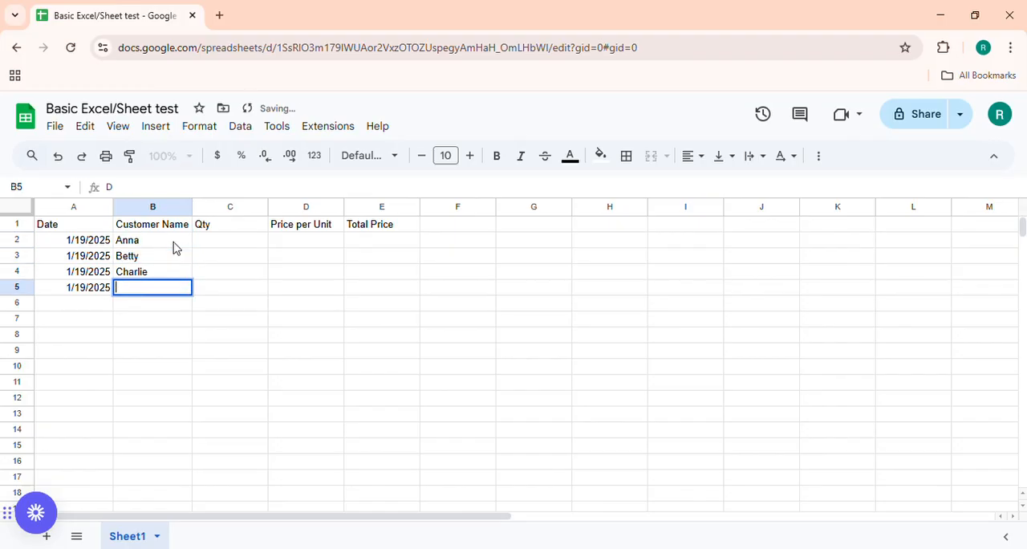
{"action": "type", "text": "Dough"}
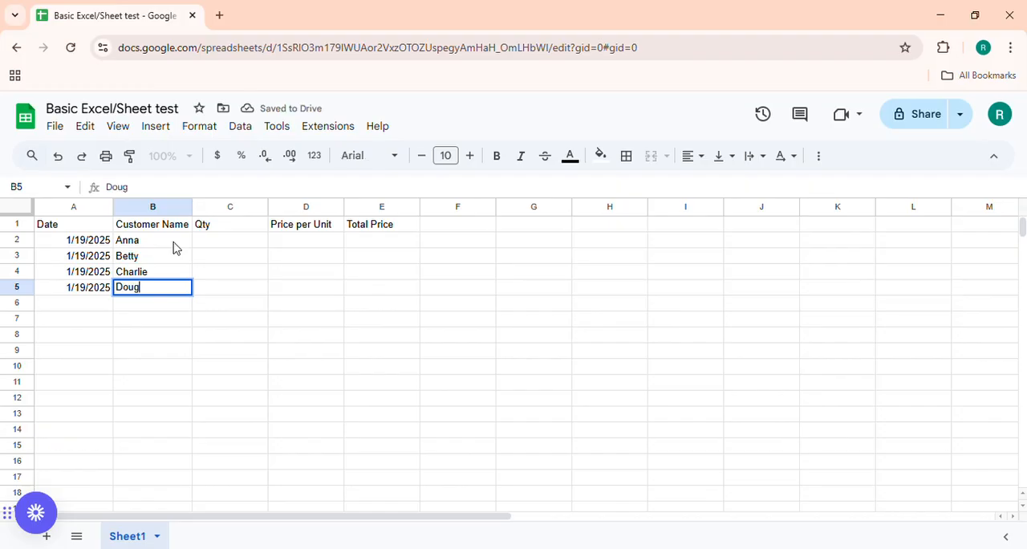
{"action": "key", "text": "Tab"}
Remove the extra final letter from the customer name in cell B5.
{"action": "left_click", "coordinate": [168, 289]}
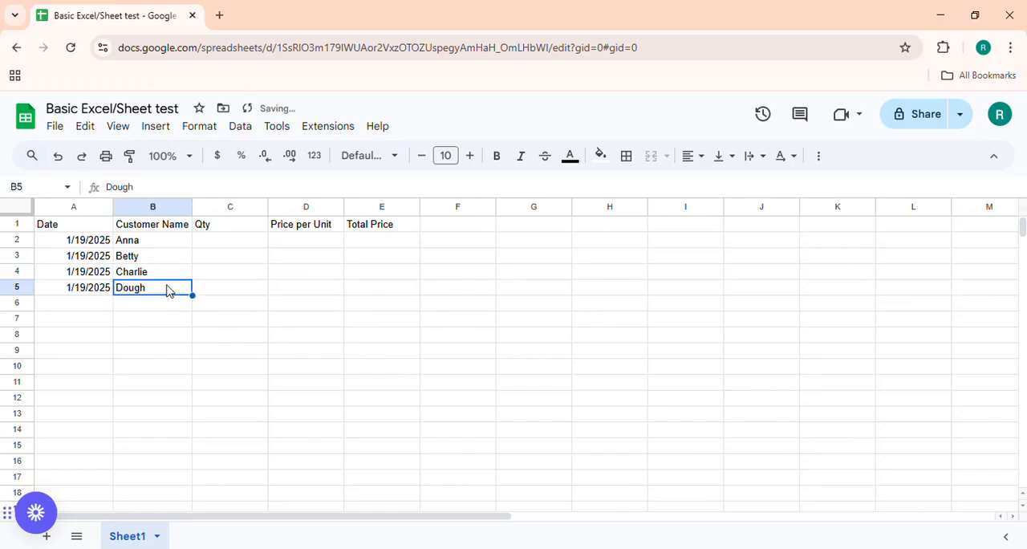
{"action": "double_click", "coordinate": [174, 289]}
{"action": "key", "text": "BackSpace"}
Enter the quantities 5, 7, 3 and 2 in cells C2 through C5.
{"action": "left_click", "coordinate": [233, 242]}
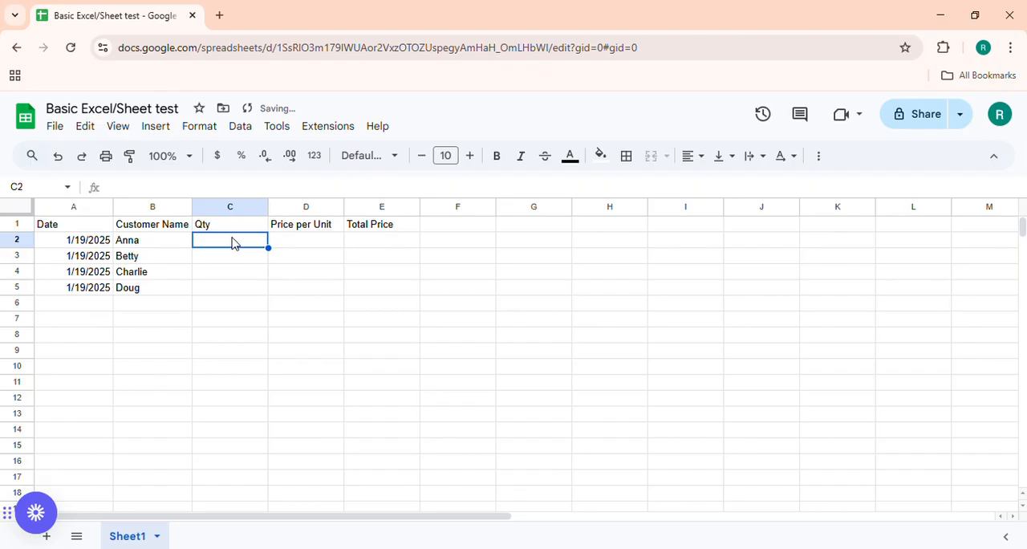
{"action": "type", "text": "5"}
{"action": "key", "text": "Return"}
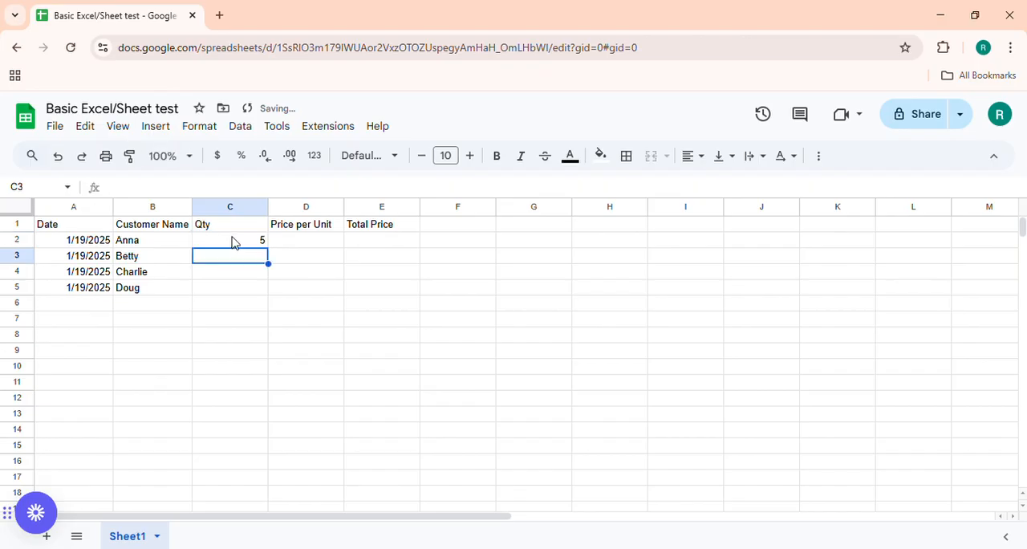
{"action": "type", "text": "7"}
{"action": "key", "text": "Return"}
{"action": "type", "text": "3"}
{"action": "key", "text": "Return"}
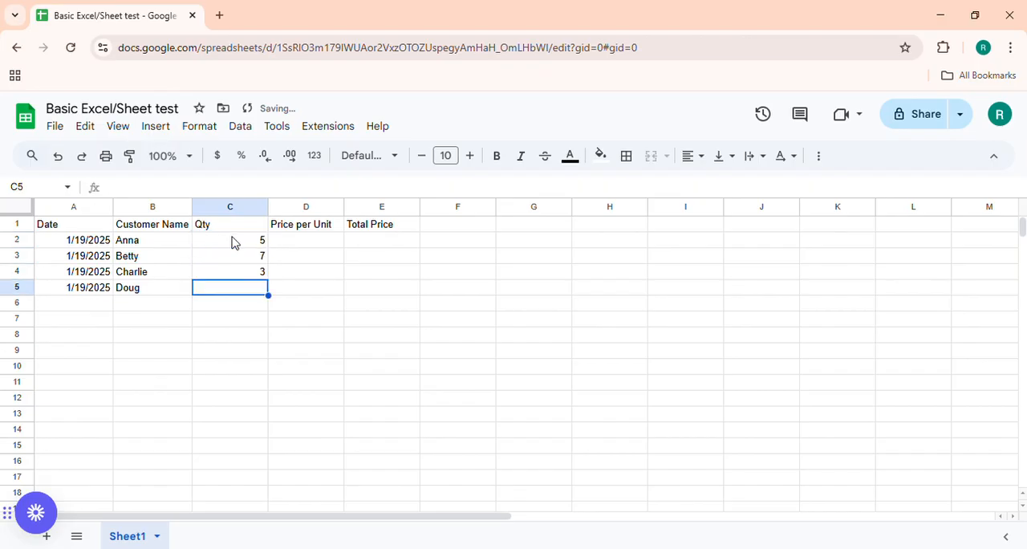
{"action": "type", "text": "2"}
{"action": "key", "text": "Return"}
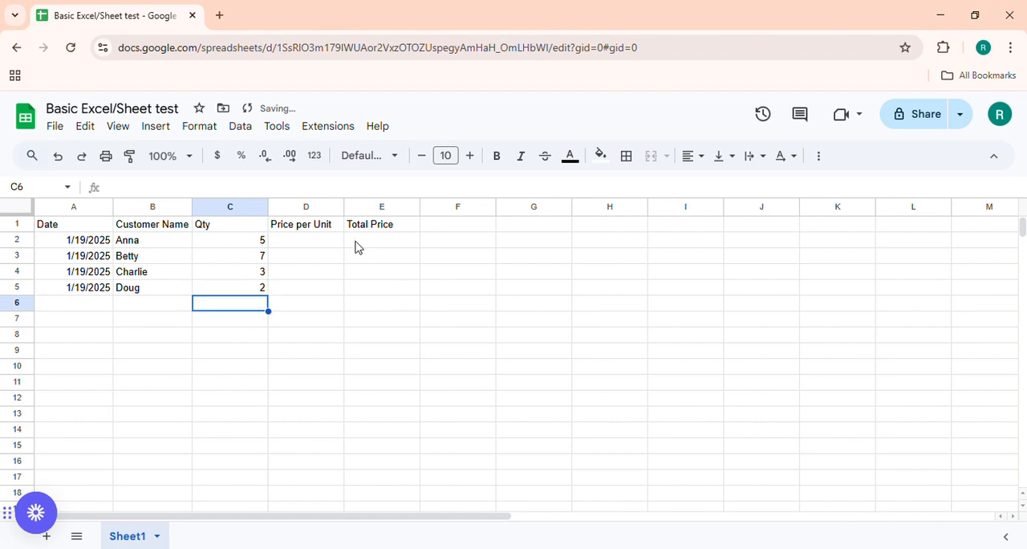
Enter the unit price $5.00 in cell D2.
{"action": "left_click", "coordinate": [333, 242]}
{"action": "type", "text": "5"}
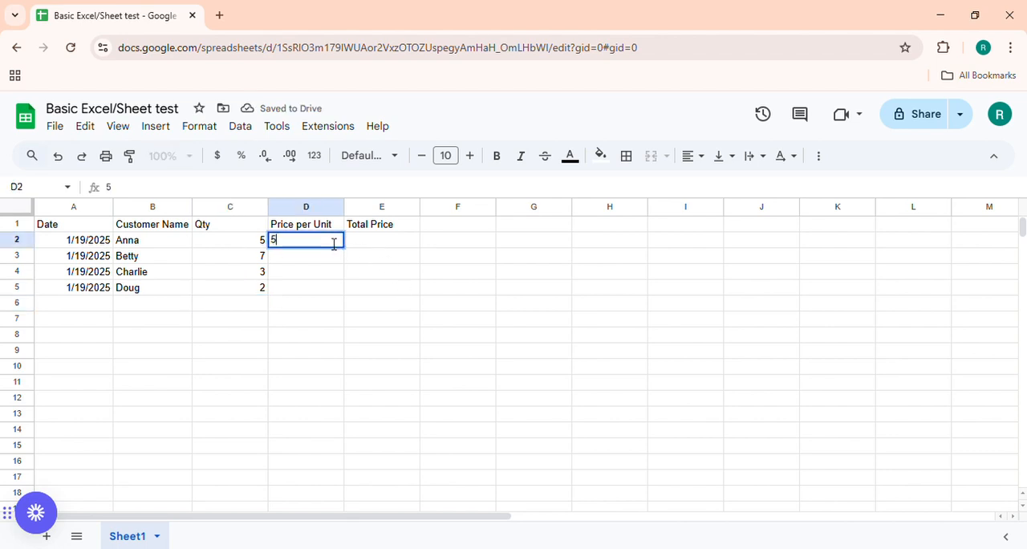
{"action": "key", "text": "BackSpace"}
{"action": "type", "text": "$5."}
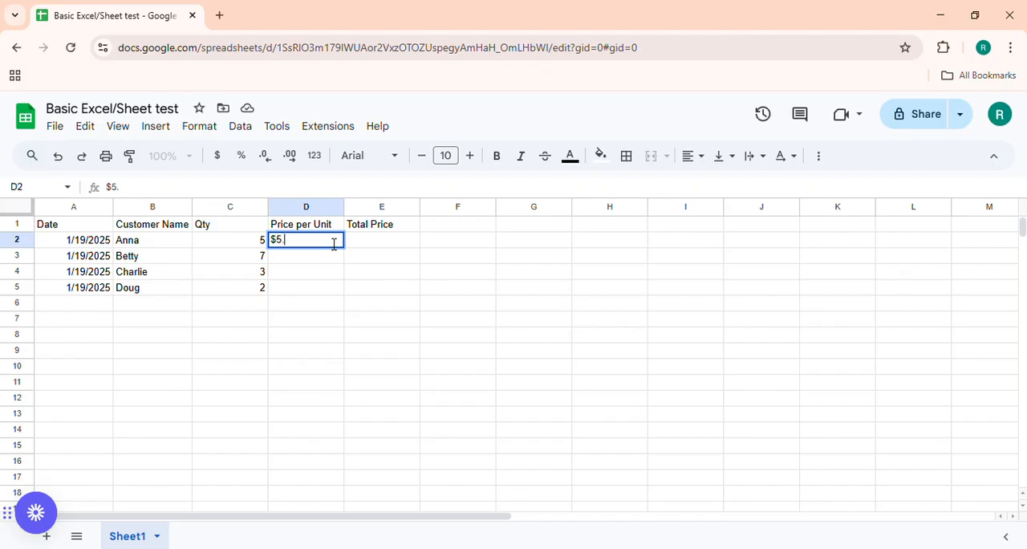
{"action": "type", "text": "00"}
{"action": "key", "text": "Return"}
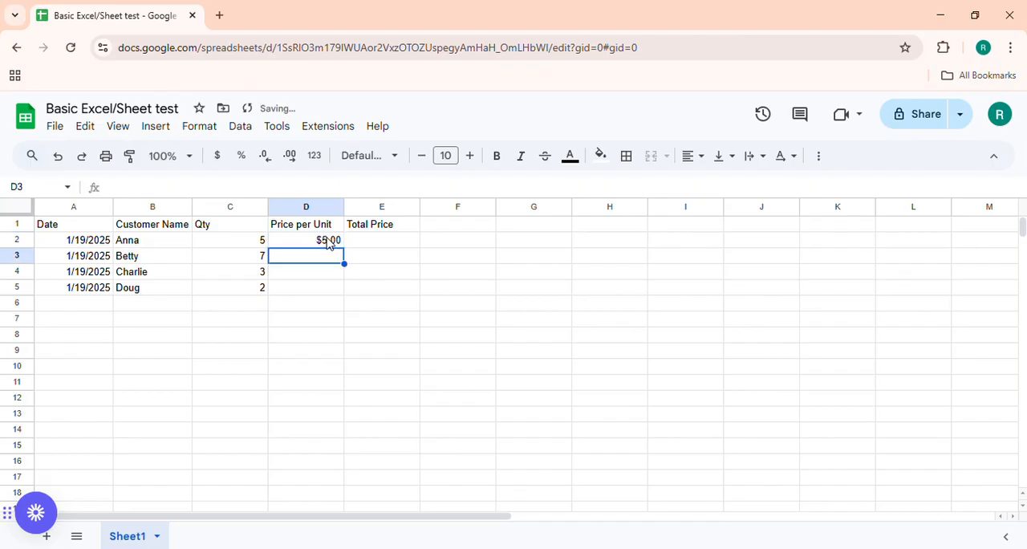
Copy the unit price from cell D2 into cells D3 through D5.
{"action": "left_click", "coordinate": [328, 241]}
{"action": "key", "text": "ctrl+c"}
{"action": "left_click_drag", "start_coordinate": [321, 257], "coordinate": [321, 287]}
{"action": "key", "text": "ctrl+v"}
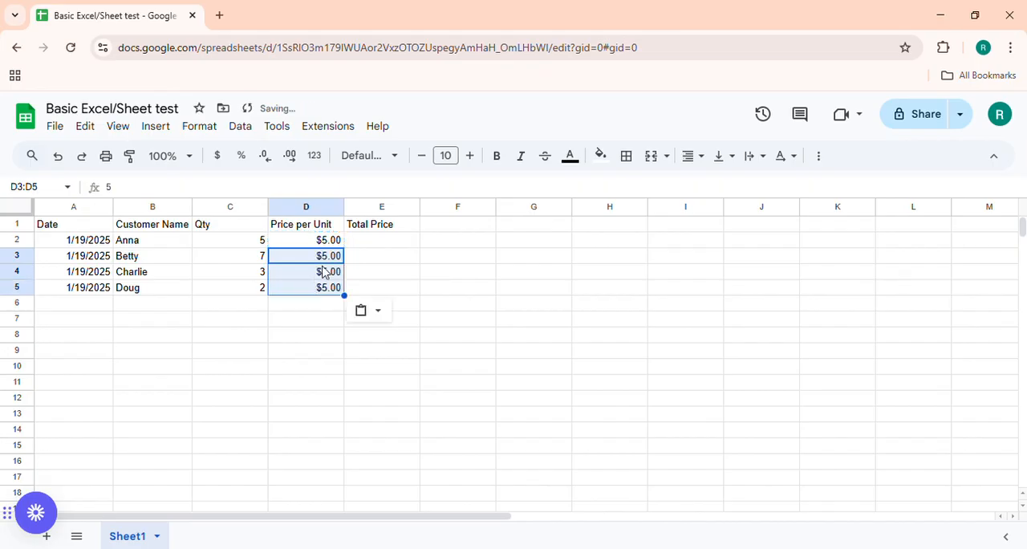
Delete the unused columns F through Z.
{"action": "left_click", "coordinate": [362, 242]}
{"action": "left_click", "coordinate": [436, 210]}
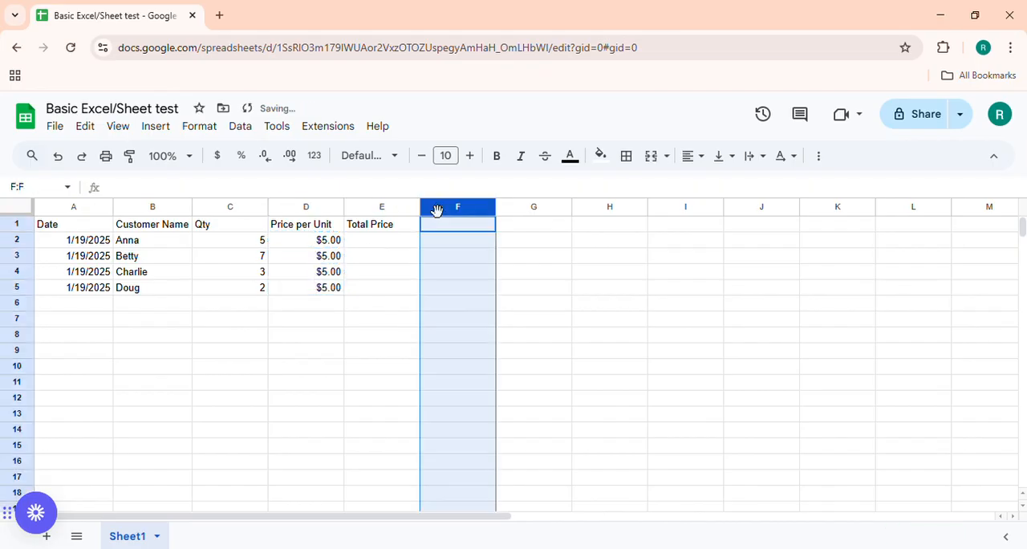
{"action": "key", "text": "ctrl+shift+Right"}
{"action": "right_click", "coordinate": [447, 337]}
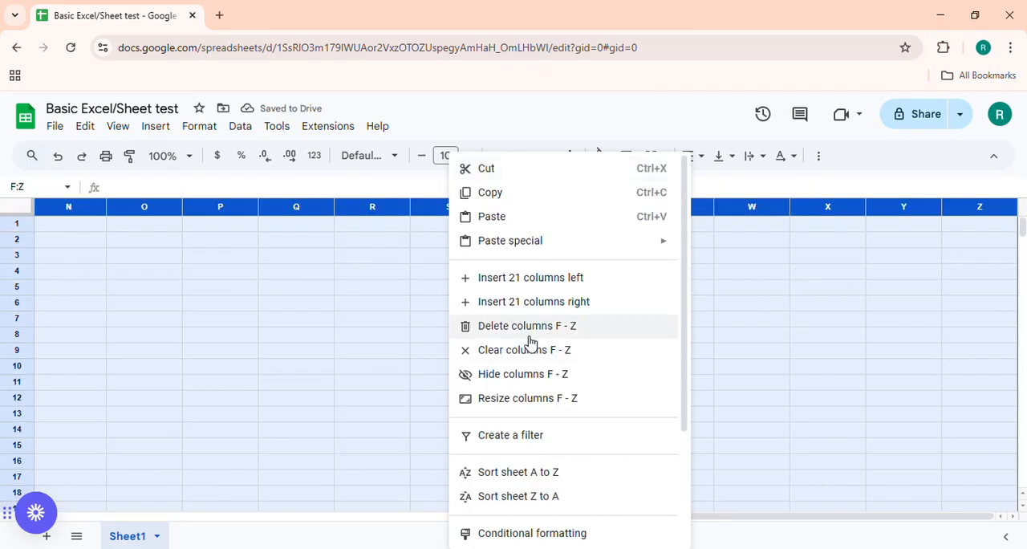
{"action": "left_click", "coordinate": [529, 334]}
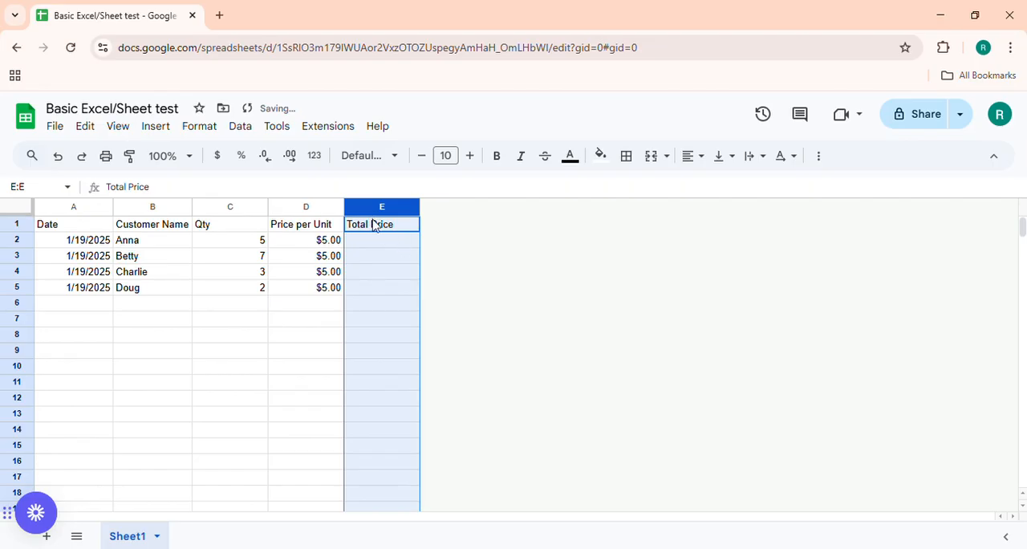
Enter the formula =C2*D2 in cell E2 to multiply quantity by unit price.
{"action": "left_click", "coordinate": [380, 243]}
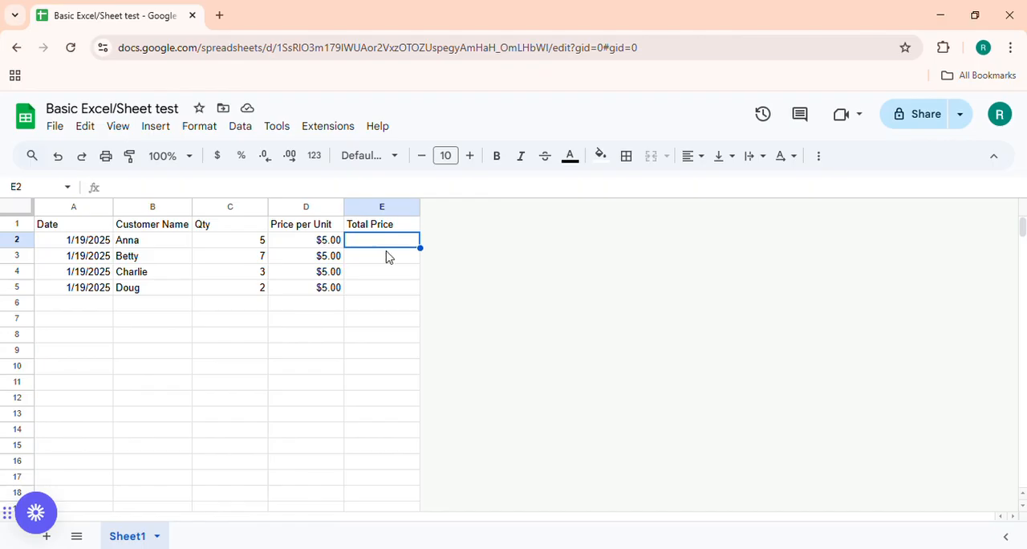
{"action": "type", "text": "="}
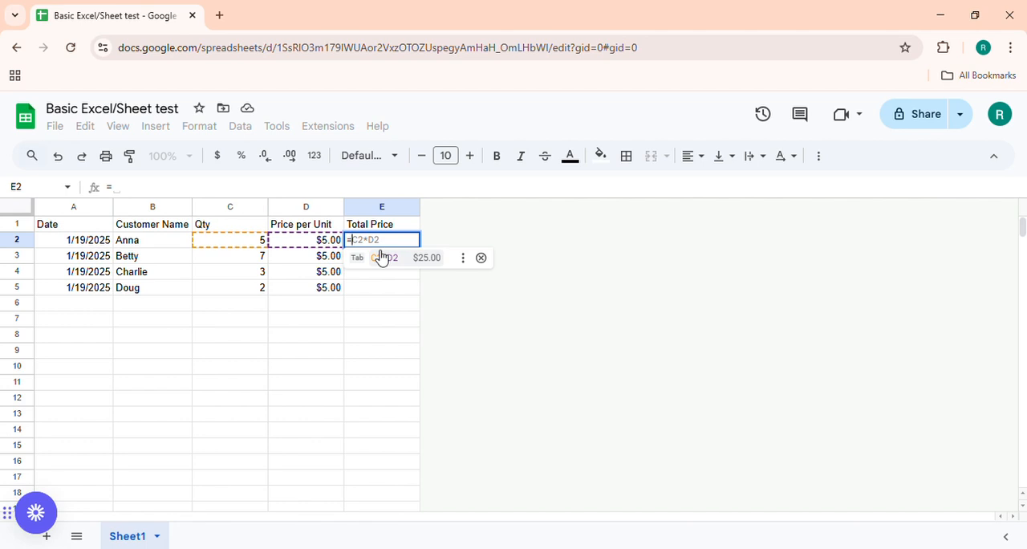
{"action": "left_click", "coordinate": [229, 244]}
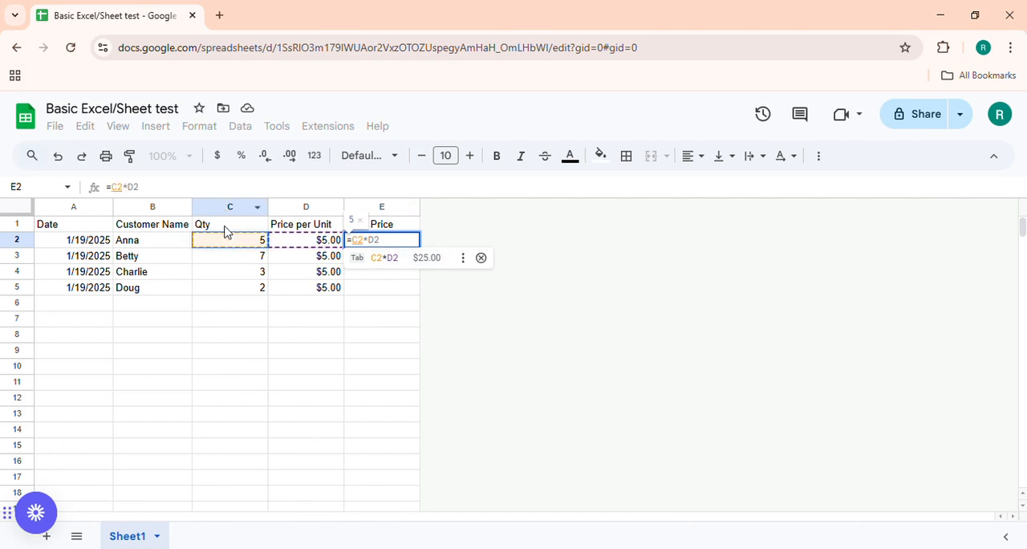
{"action": "type", "text": "*"}
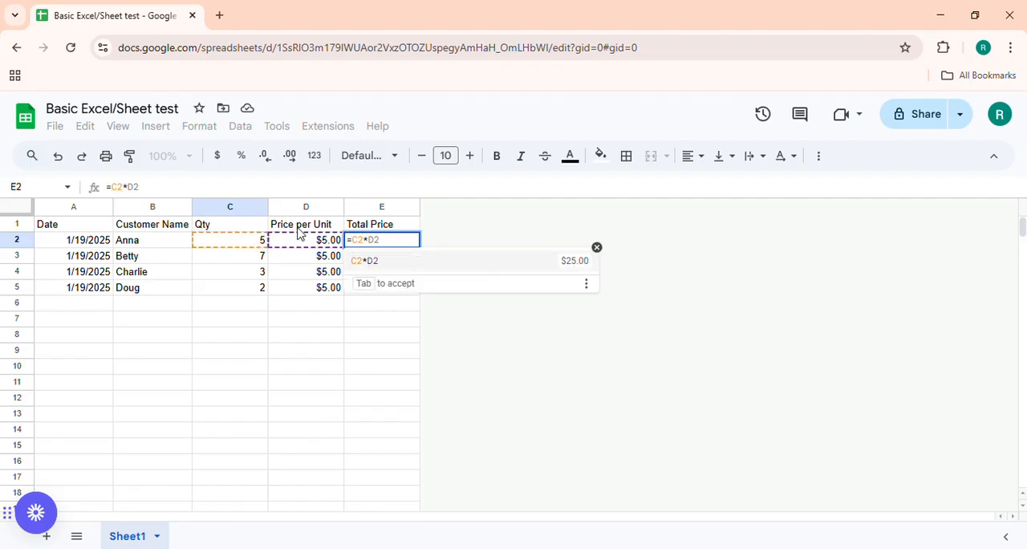
{"action": "left_click", "coordinate": [297, 241]}
{"action": "key", "text": "Return"}
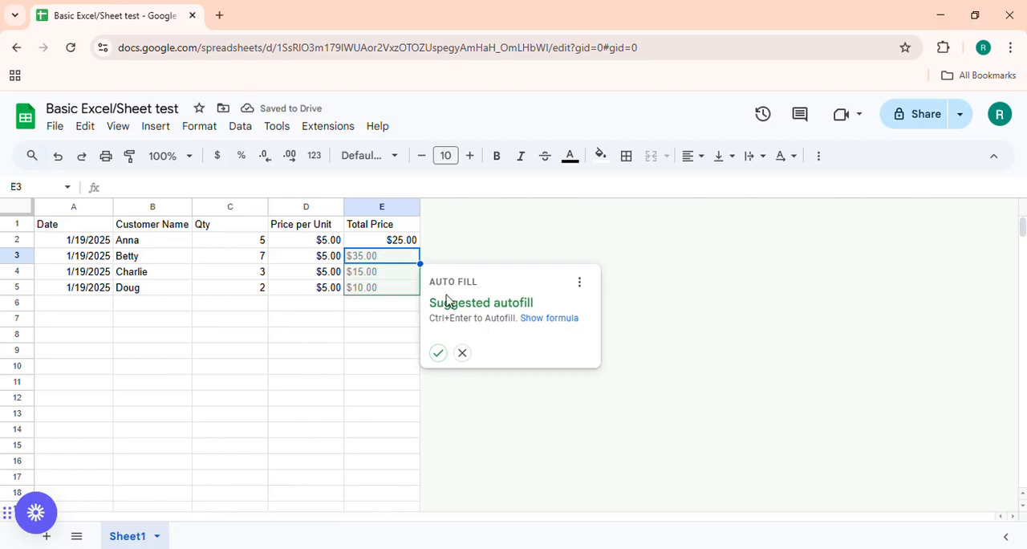
Accept the suggested autofill of the total price formula for cells E3 through E5 and check the filled cells.
{"action": "left_click", "coordinate": [439, 354]}
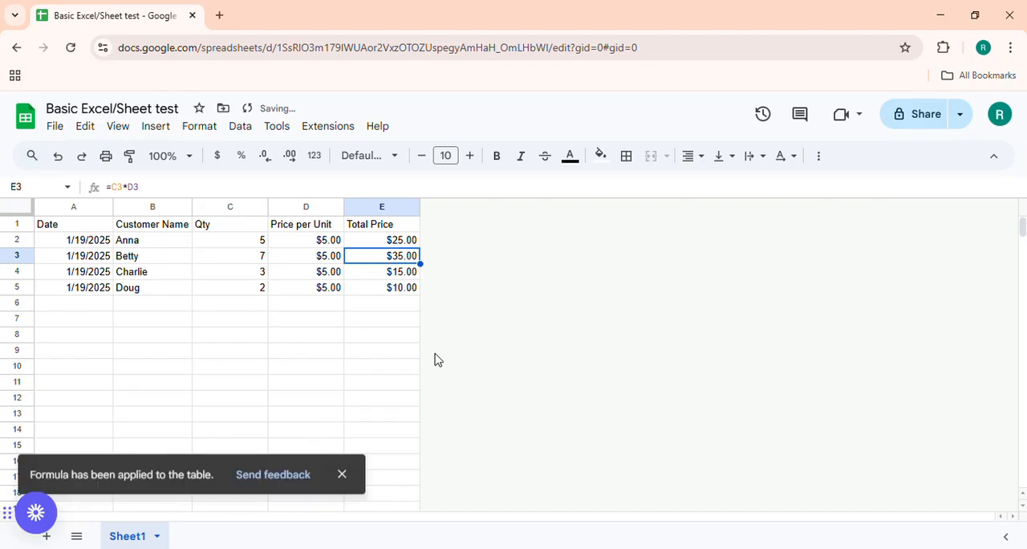
{"action": "double_click", "coordinate": [403, 259]}
{"action": "left_click", "coordinate": [401, 287]}
{"action": "left_click", "coordinate": [401, 271]}
{"action": "left_click", "coordinate": [401, 318]}
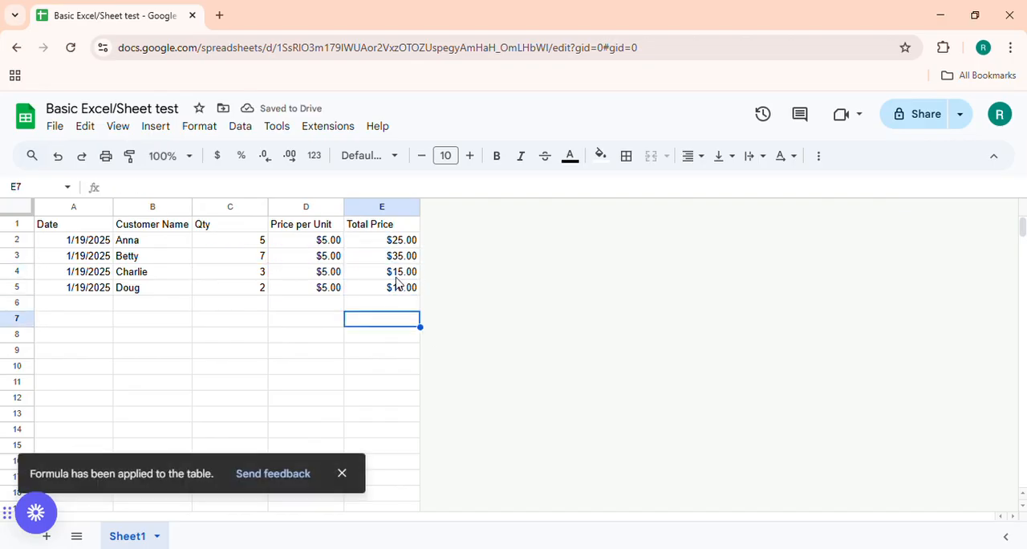
Fill the total price formula from cell E2 down through cell E5.
{"action": "left_click", "coordinate": [407, 243]}
{"action": "left_click_drag", "start_coordinate": [421, 248], "coordinate": [424, 295]}
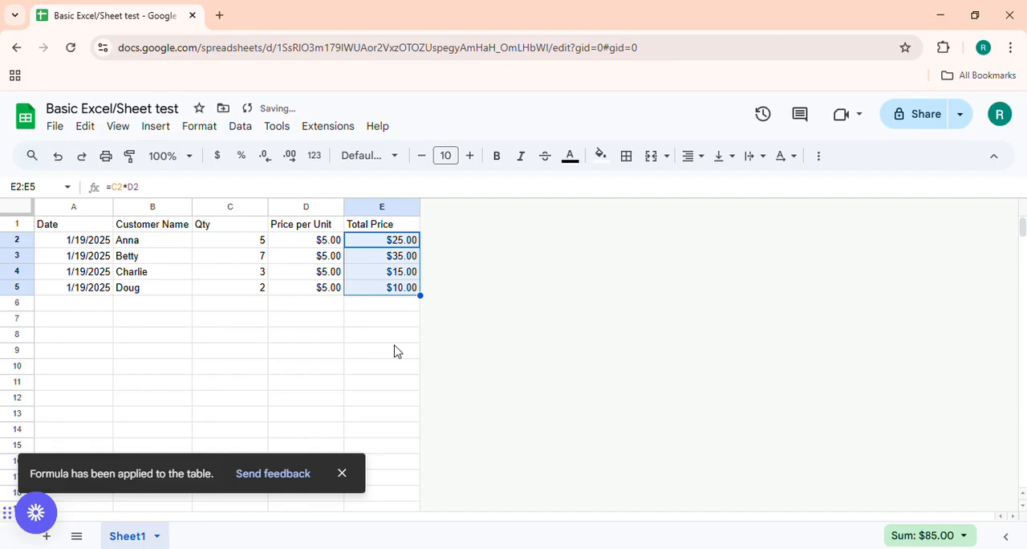
{"action": "left_click_drag", "start_coordinate": [395, 351], "coordinate": [384, 335]}
{"action": "left_click", "coordinate": [227, 321]}
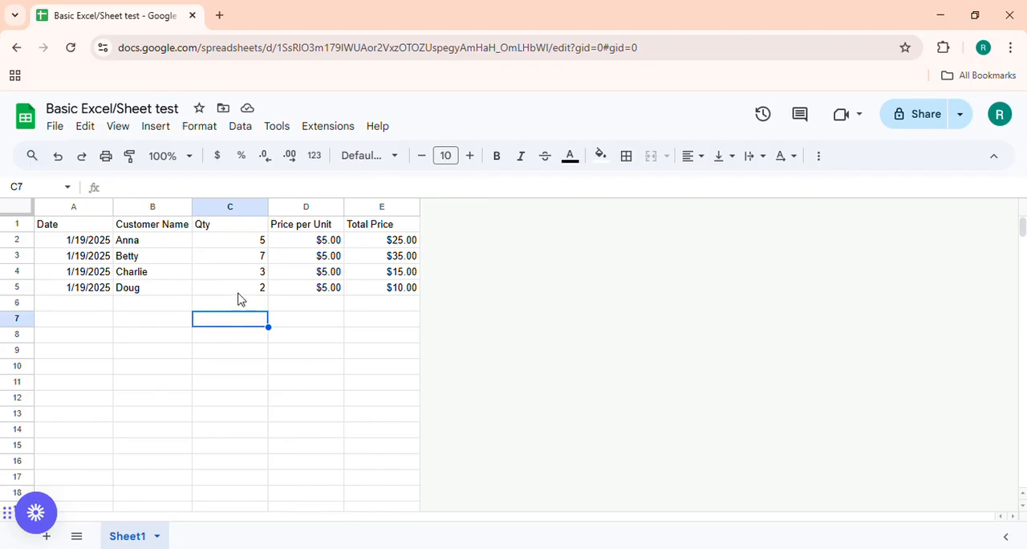
Select the quantities in C2:C5 and view their sum and the other available summary statistics.
{"action": "left_click_drag", "start_coordinate": [245, 241], "coordinate": [245, 289]}
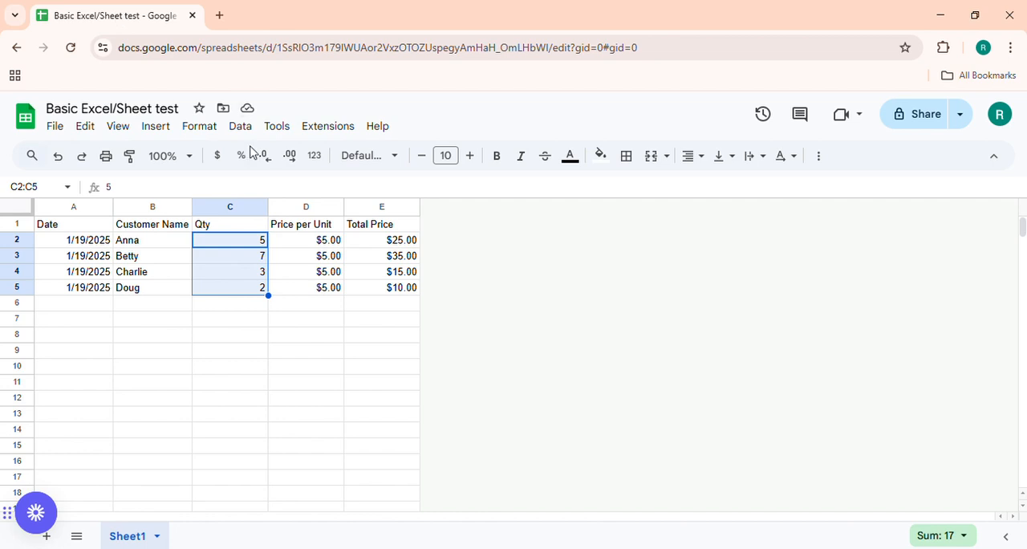
{"action": "left_click", "coordinate": [246, 244]}
{"action": "left_click_drag", "start_coordinate": [247, 247], "coordinate": [249, 291]}
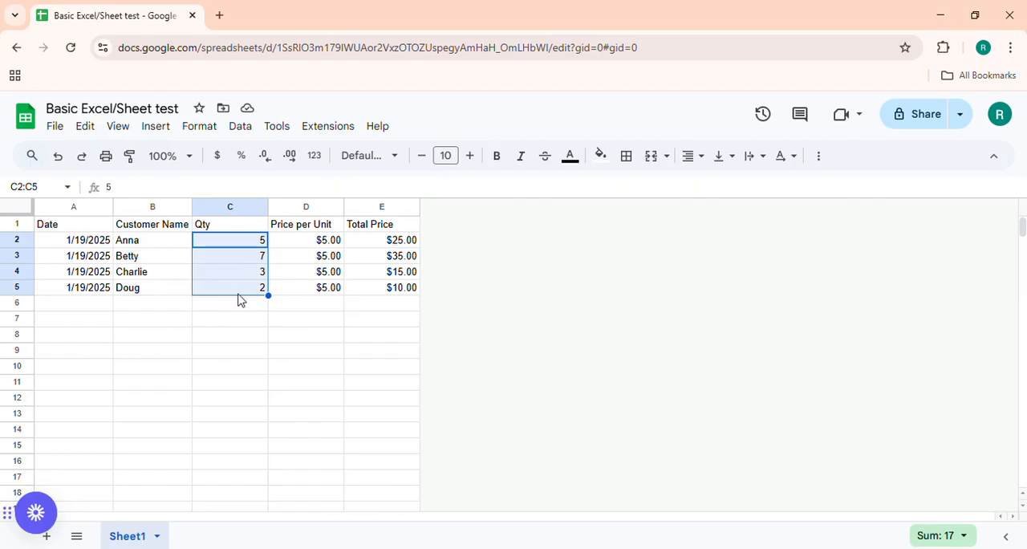
{"action": "left_click", "coordinate": [934, 539]}
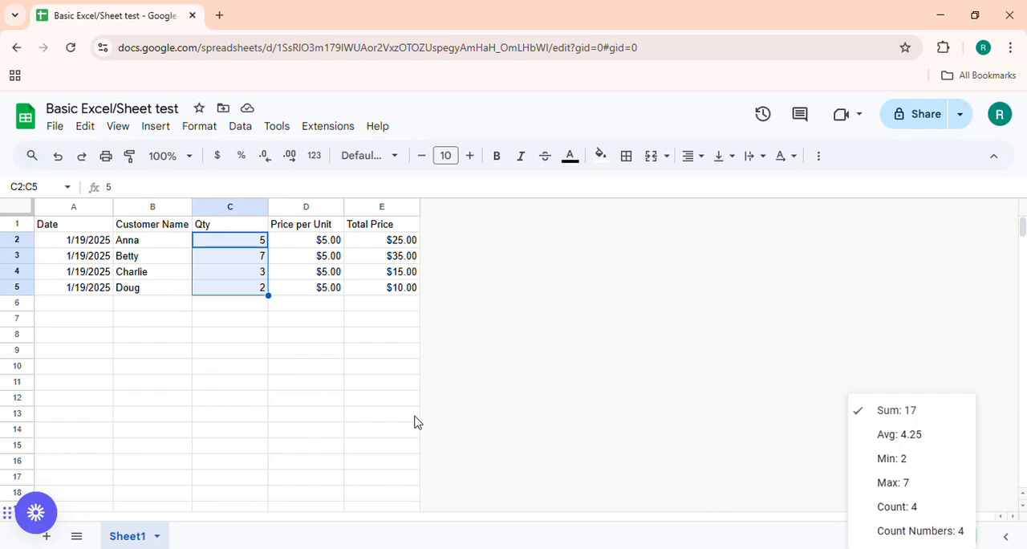
{"action": "left_click", "coordinate": [222, 306]}
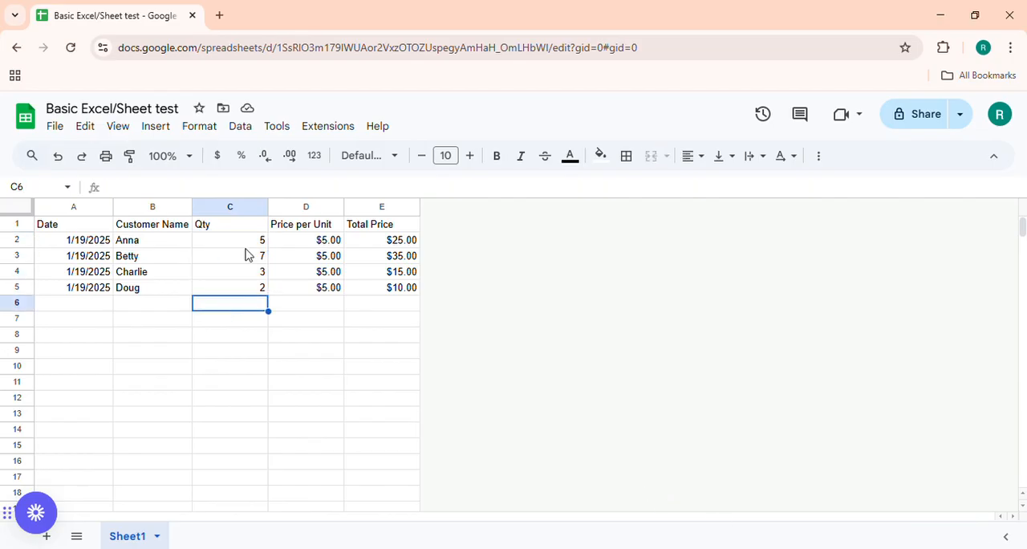
{"action": "left_click_drag", "start_coordinate": [250, 241], "coordinate": [248, 294]}
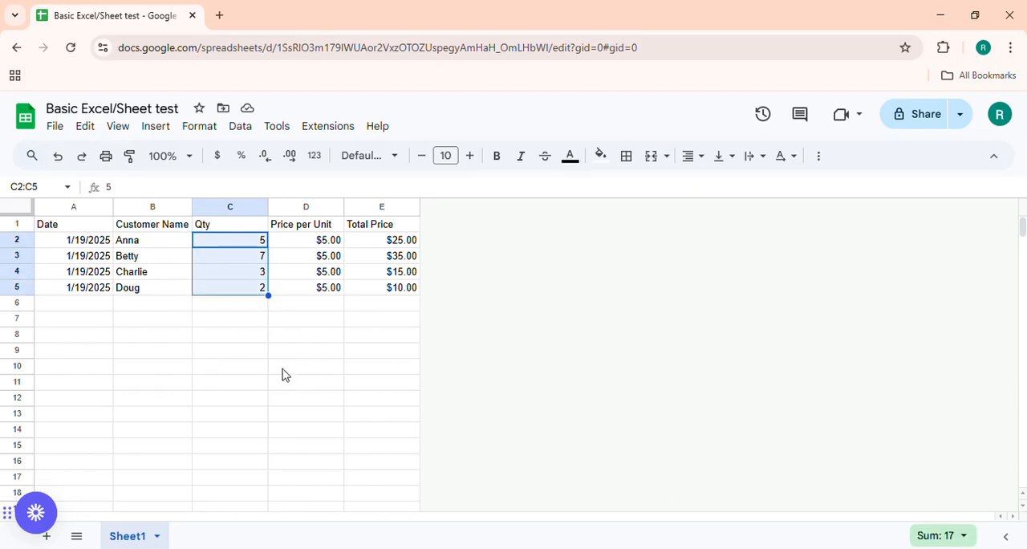
{"action": "left_click", "coordinate": [264, 312]}
{"action": "type", "text": "="}
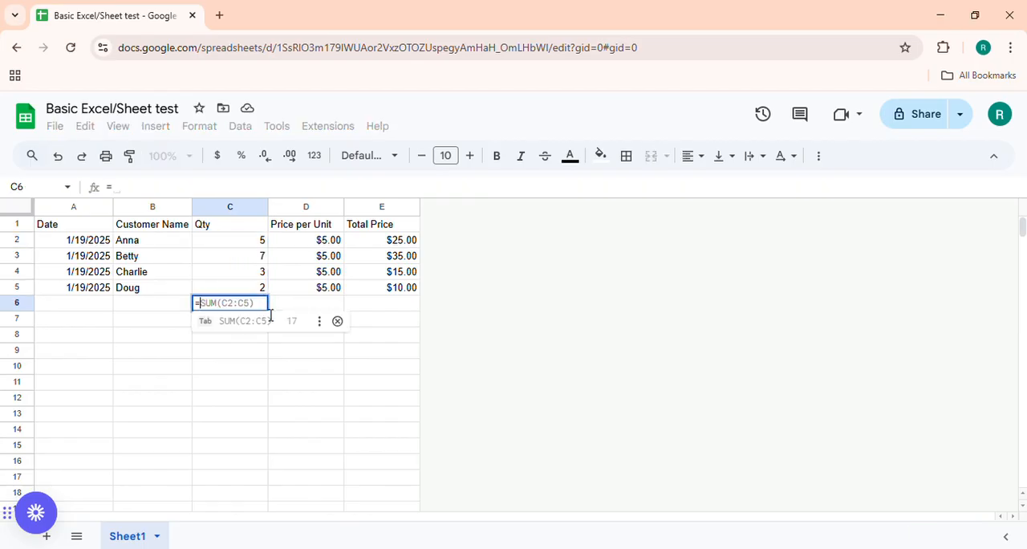
{"action": "key", "text": "BackSpace"}
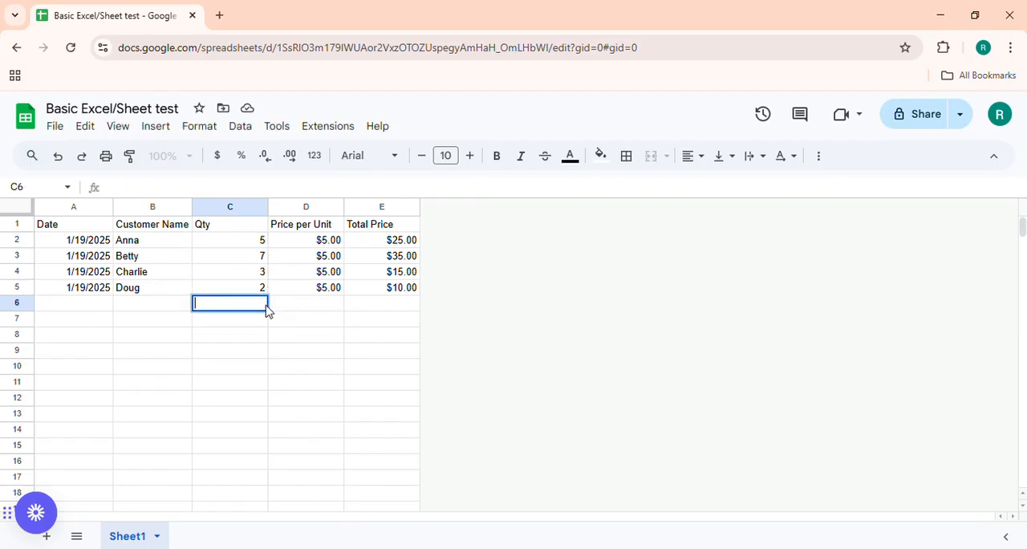
{"action": "key", "text": "BackSpace"}
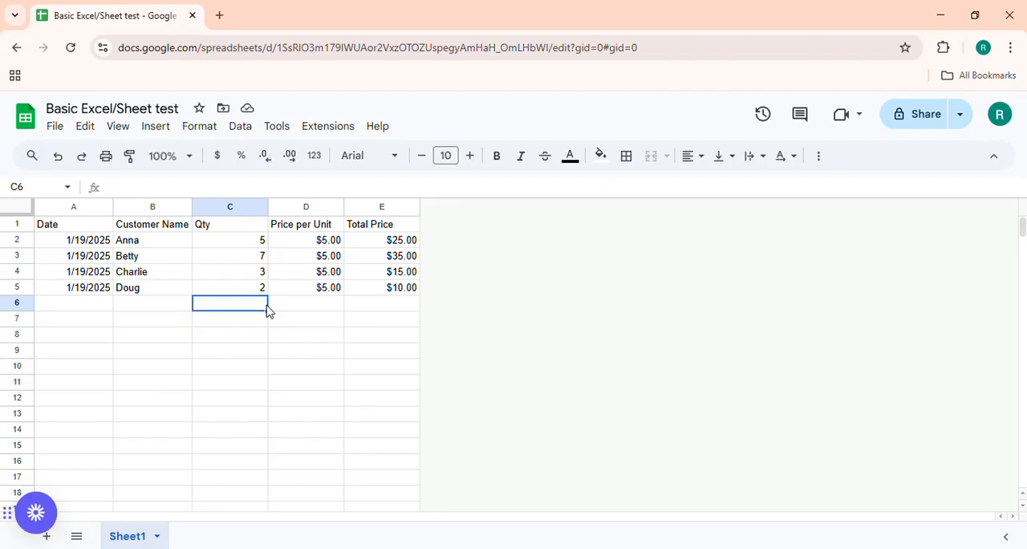
Label the row below the last order by entering Total in cell B6.
{"action": "key", "text": "Left"}
{"action": "type", "text": "Ttot"}
{"action": "key", "text": "BackSpace"}
{"action": "key", "text": "BackSpace"}
{"action": "key", "text": "BackSpace"}
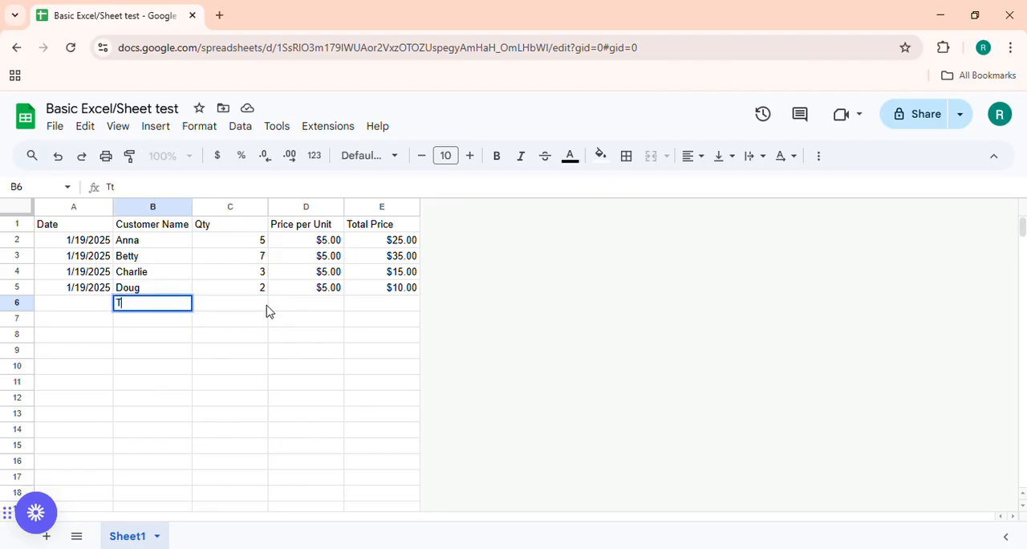
{"action": "type", "text": "otal"}
{"action": "key", "text": "Tab"}
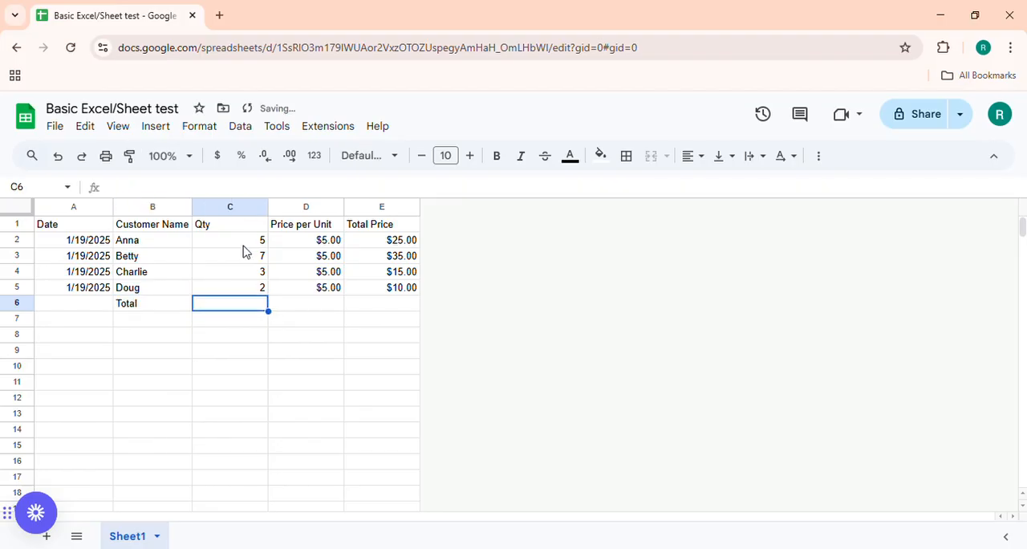
Select the quantities in C2:C5 to read their sum and enter 17 as a fixed value in cell C6.
{"action": "left_click_drag", "start_coordinate": [242, 244], "coordinate": [257, 291]}
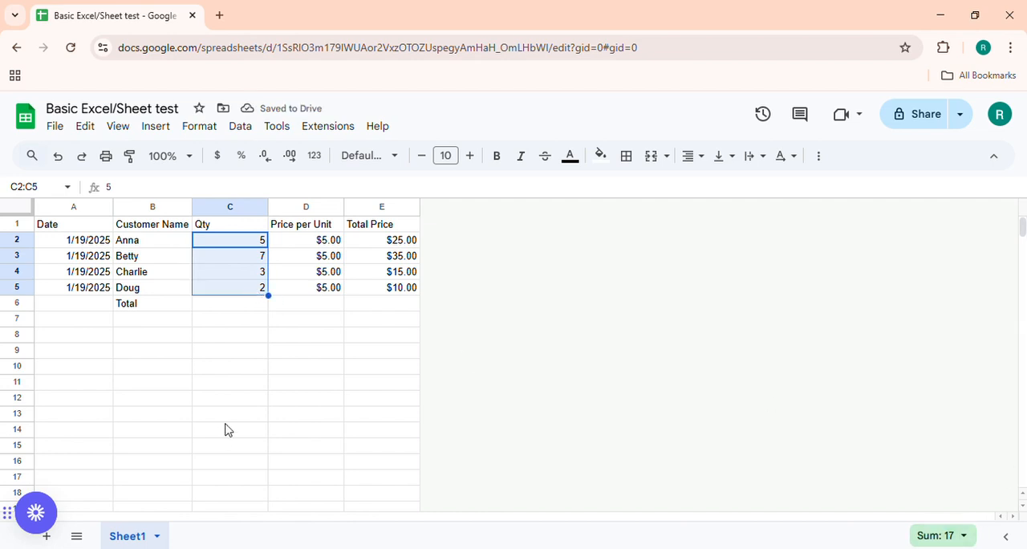
{"action": "left_click", "coordinate": [230, 303]}
{"action": "type", "text": "17"}
{"action": "key", "text": "Return"}
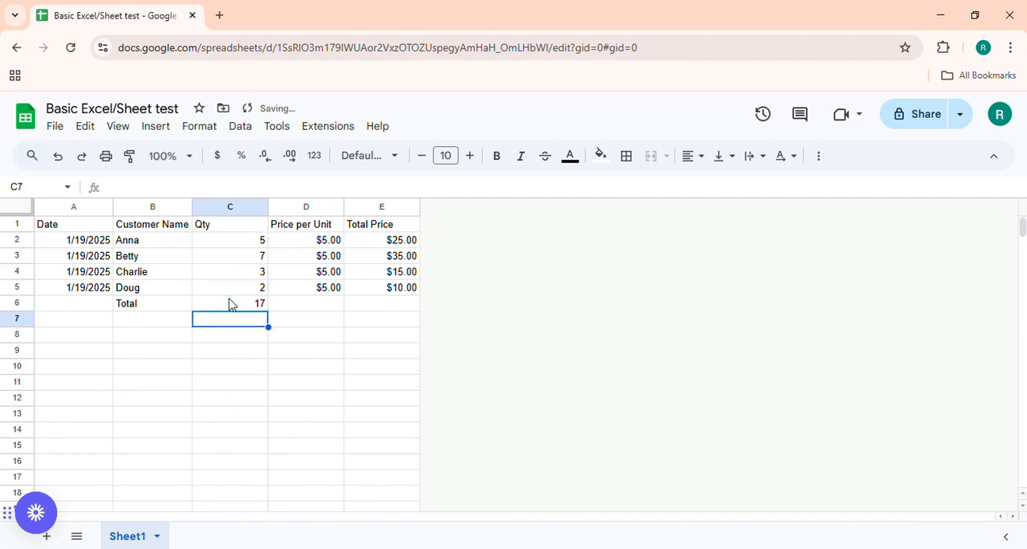
Replace the fixed quantity total in cell C6 with the formula =sum(C2:C5).
{"action": "left_click", "coordinate": [236, 304]}
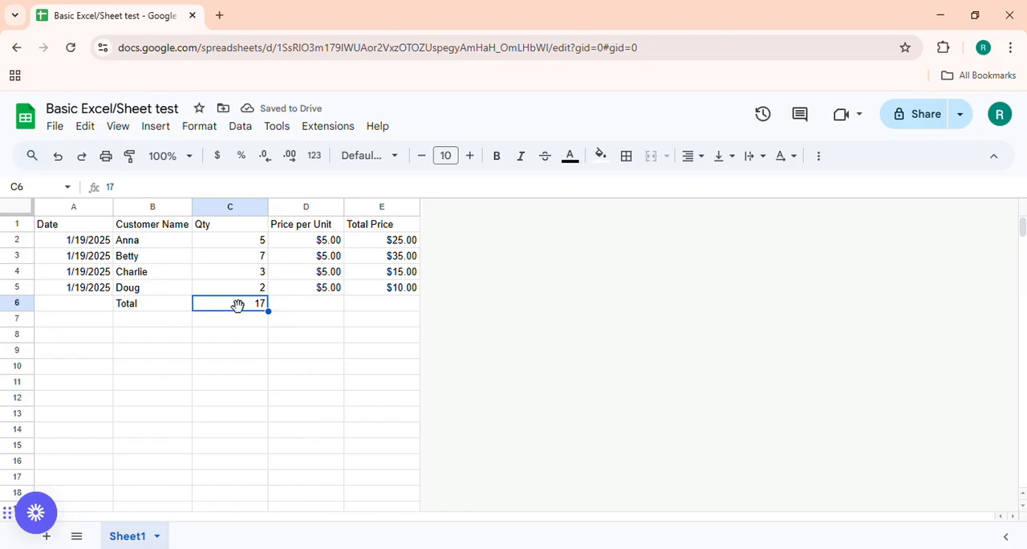
{"action": "key", "text": "Delete"}
{"action": "type", "text": "=sum"}
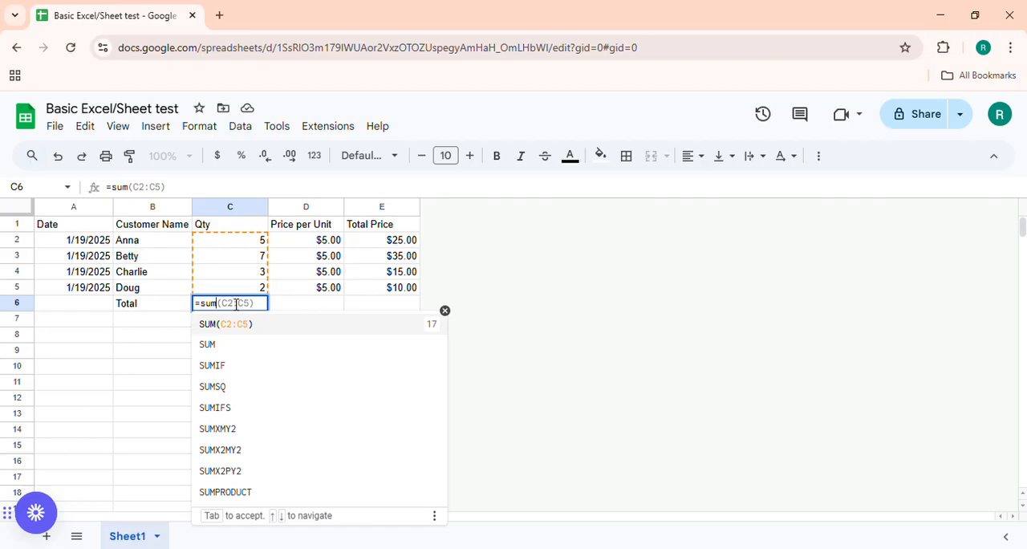
{"action": "type", "text": "("}
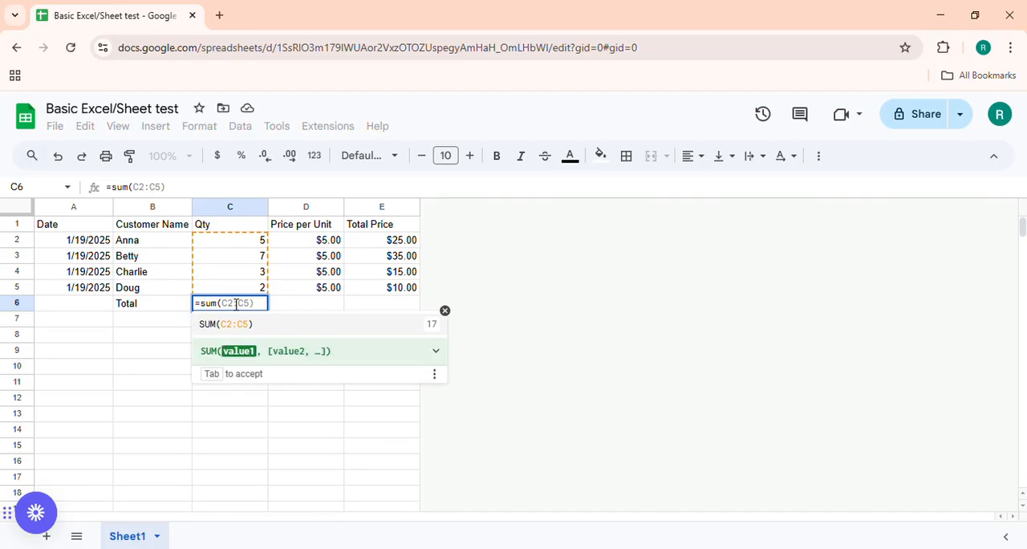
{"action": "left_click", "coordinate": [243, 243]}
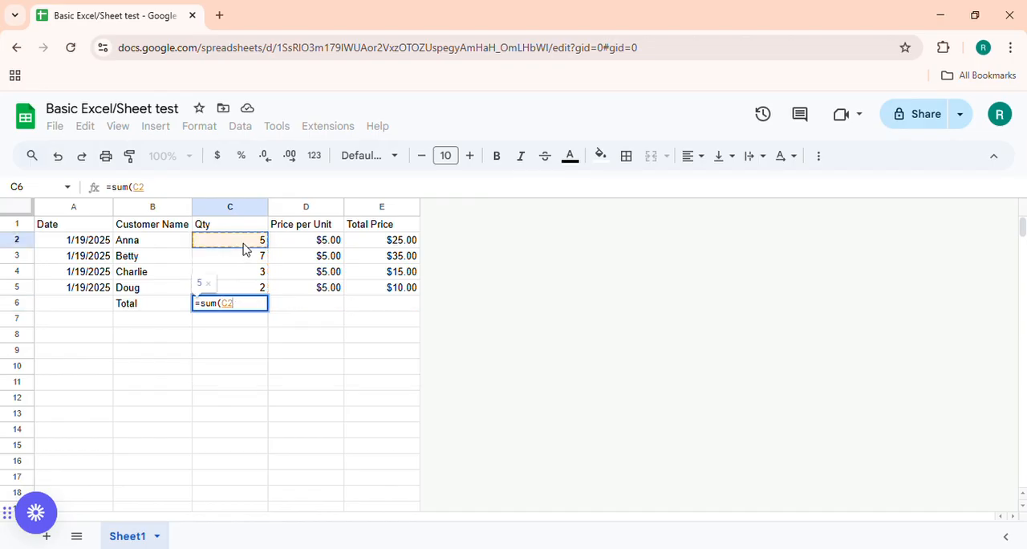
{"action": "left_click_drag", "start_coordinate": [243, 249], "coordinate": [248, 284]}
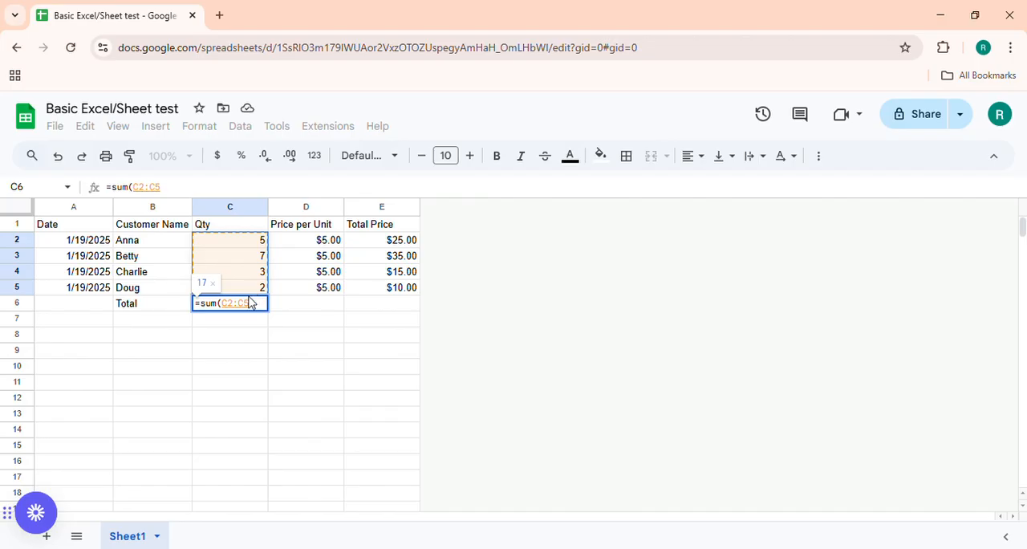
{"action": "type", "text": ")"}
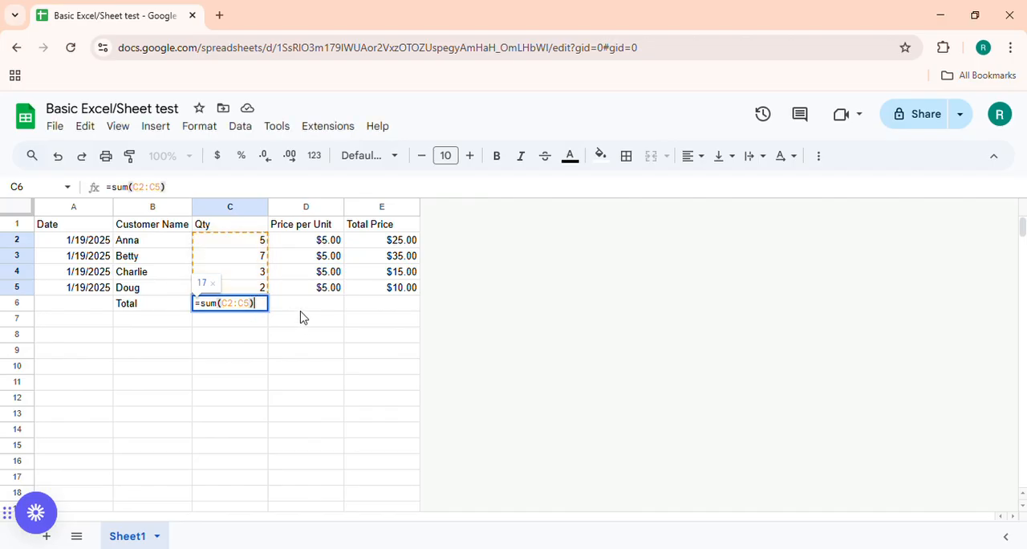
{"action": "key", "text": "Return"}
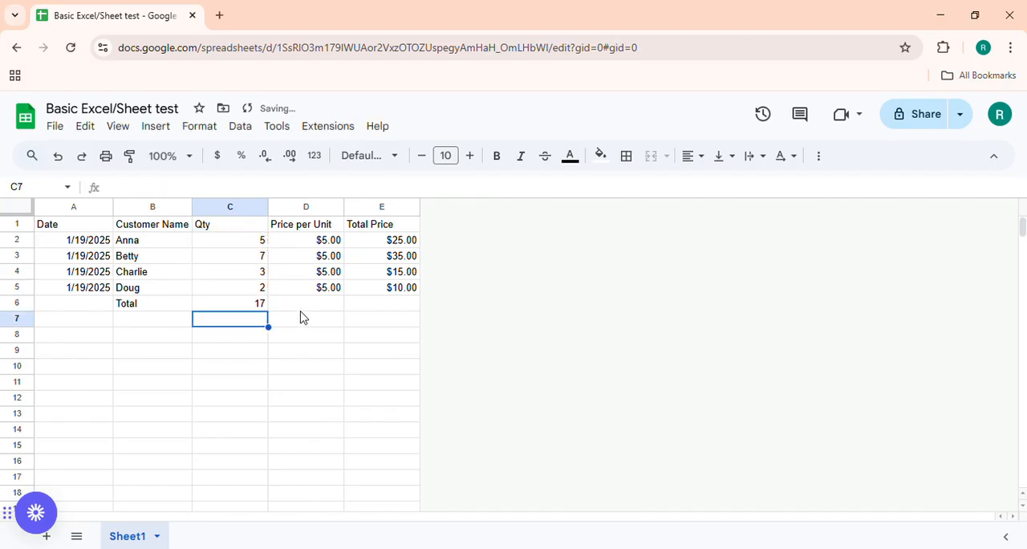
Check the sum of the unit prices in D2:D5 and the column's heading in D1.
{"action": "left_click", "coordinate": [301, 312]}
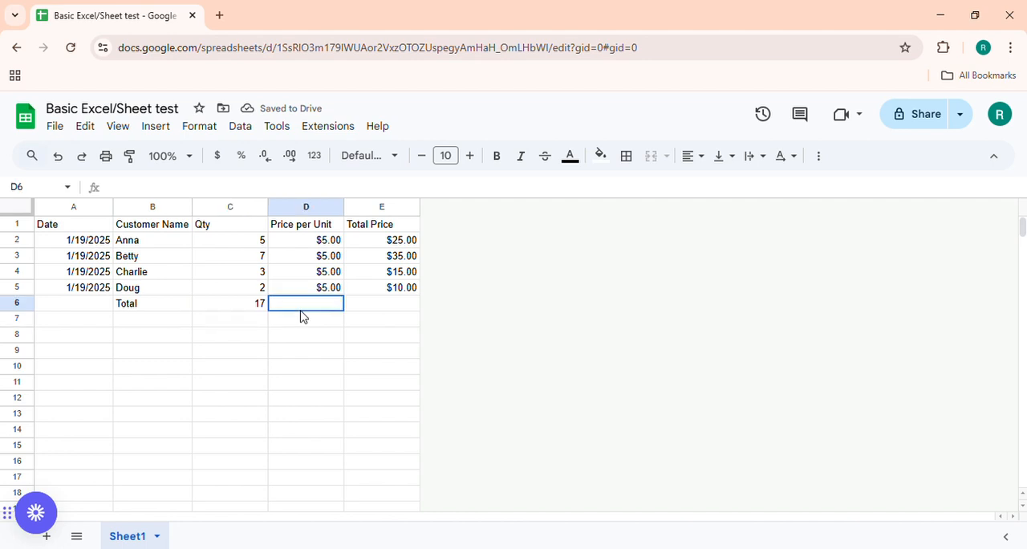
{"action": "left_click_drag", "start_coordinate": [324, 240], "coordinate": [325, 289]}
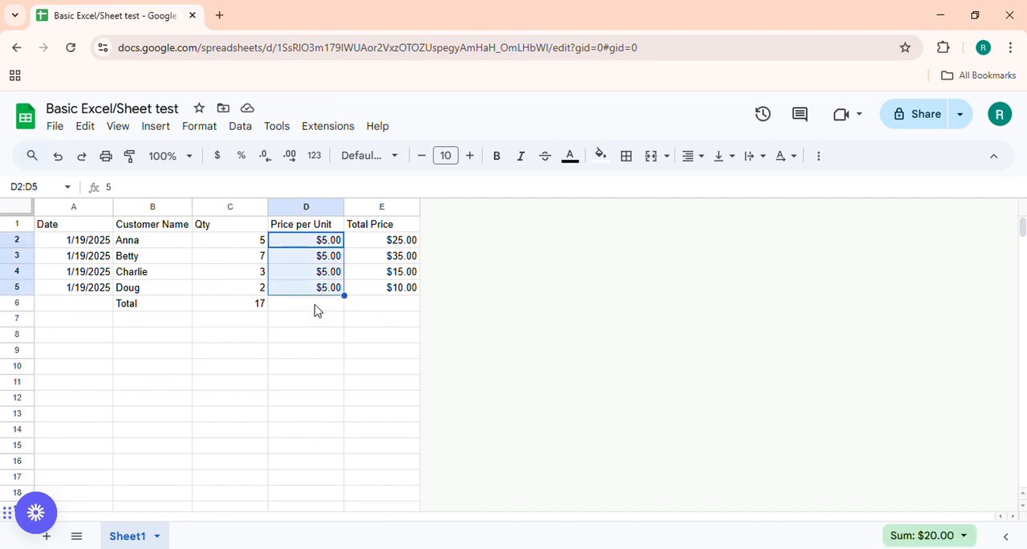
{"action": "left_click", "coordinate": [314, 307]}
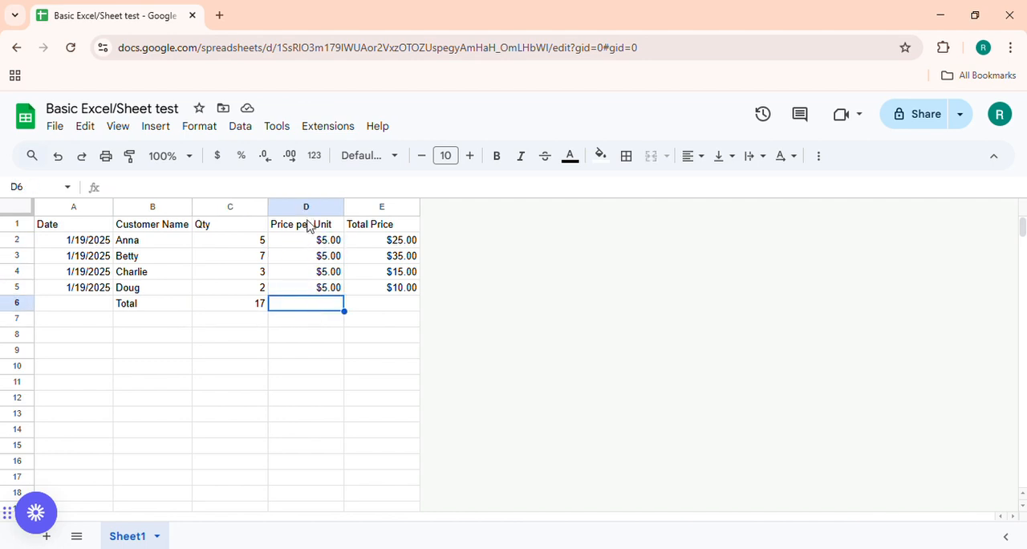
{"action": "left_click", "coordinate": [315, 225]}
Total the prices in E2:E5 by entering the formula =sum(E2:E5) in cell E6, then select the cell to check it.
{"action": "left_click", "coordinate": [395, 311]}
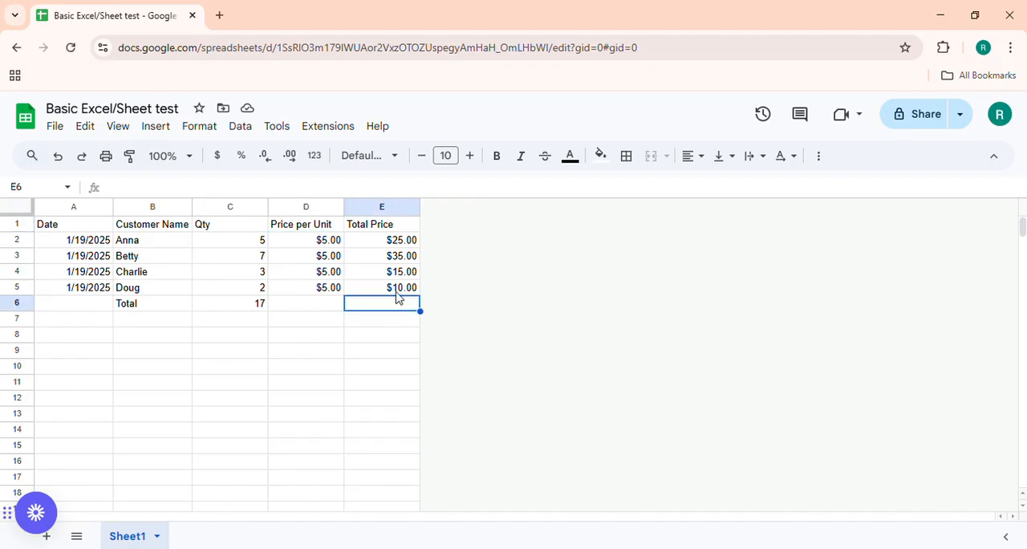
{"action": "left_click", "coordinate": [394, 242]}
{"action": "left_click_drag", "start_coordinate": [394, 243], "coordinate": [394, 287]}
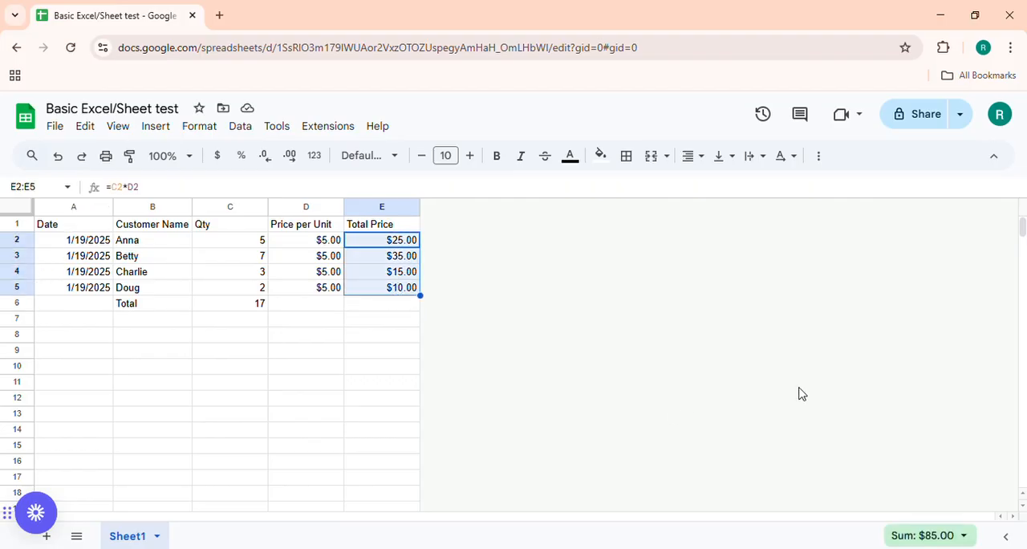
{"action": "left_click", "coordinate": [393, 309]}
{"action": "type", "text": "="}
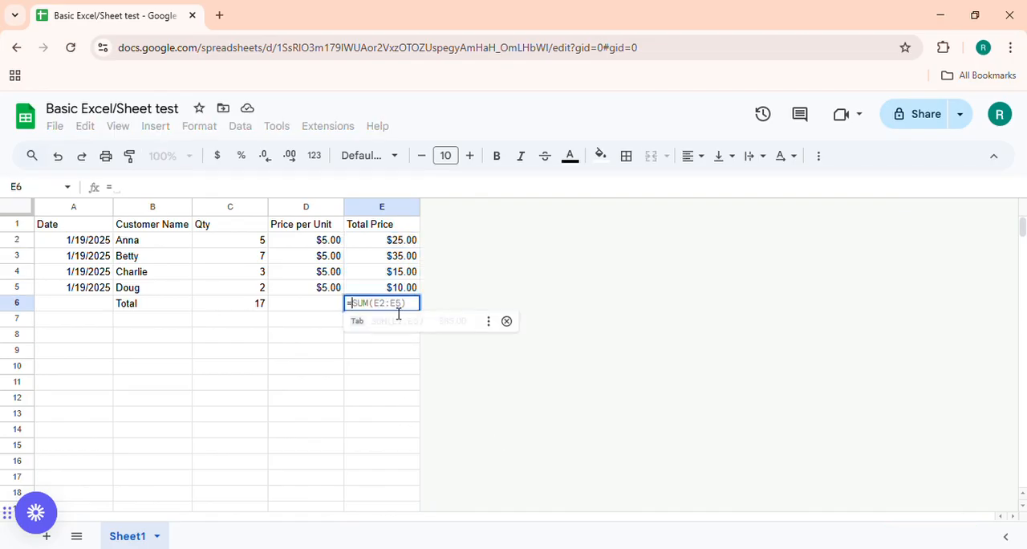
{"action": "type", "text": "sum("}
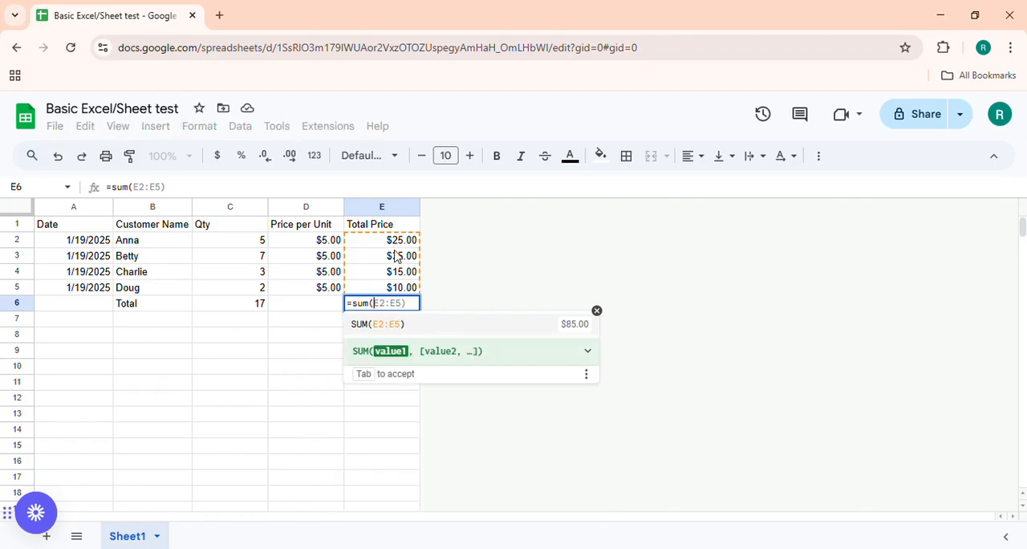
{"action": "left_click_drag", "start_coordinate": [399, 241], "coordinate": [399, 290]}
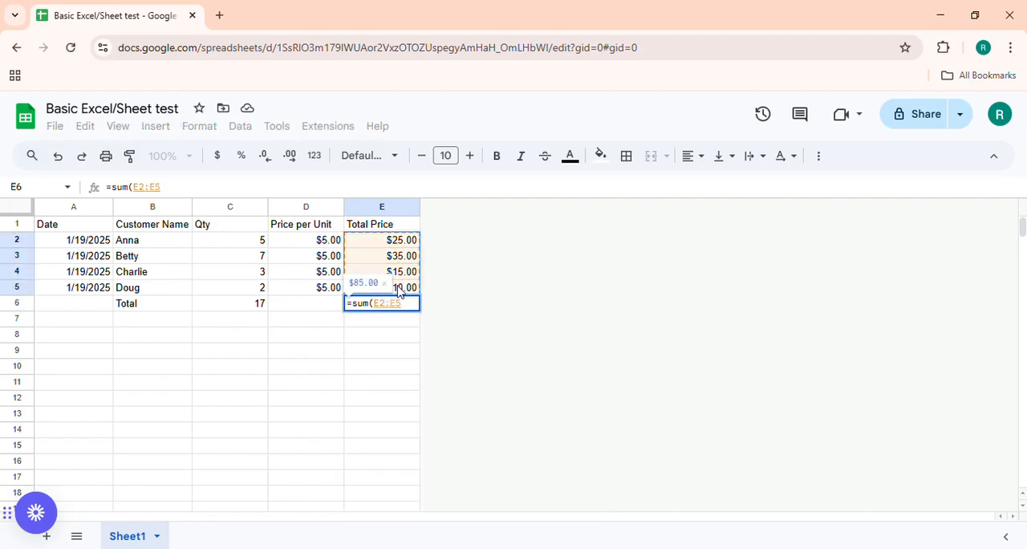
{"action": "key", "text": "Return"}
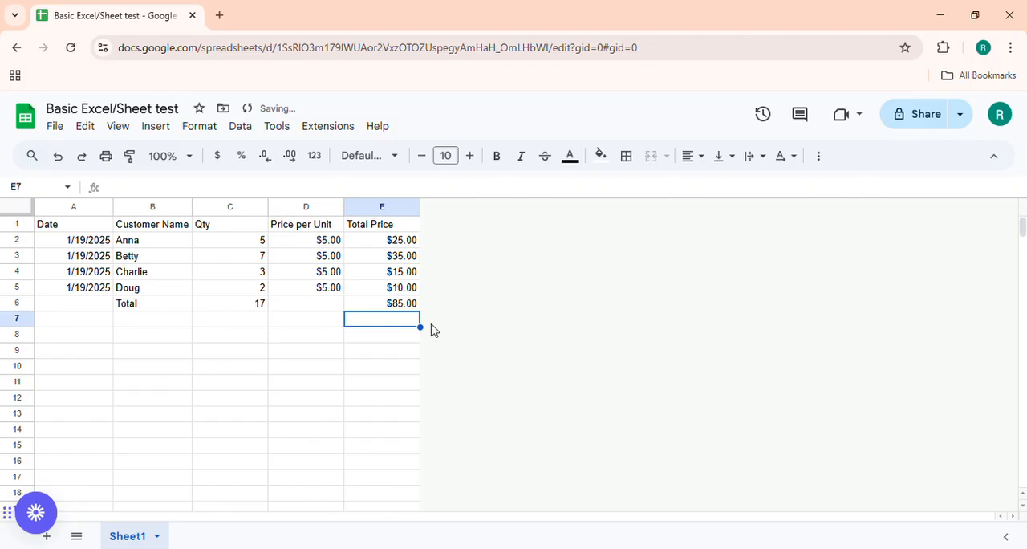
{"action": "left_click", "coordinate": [399, 305]}
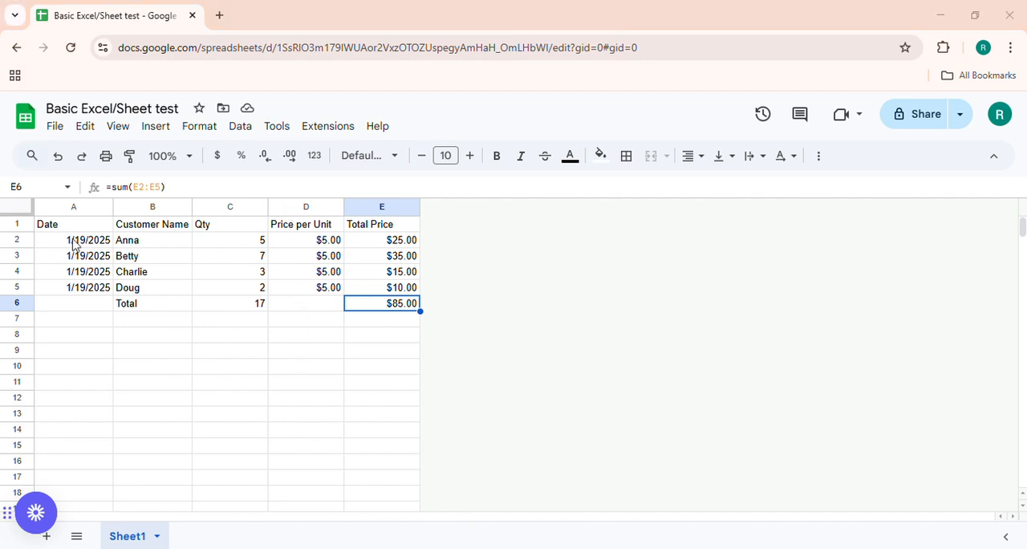
Select rows 1, 4, 6 and 8 one after another to examine how the table's rows run.
{"action": "left_click", "coordinate": [23, 227]}
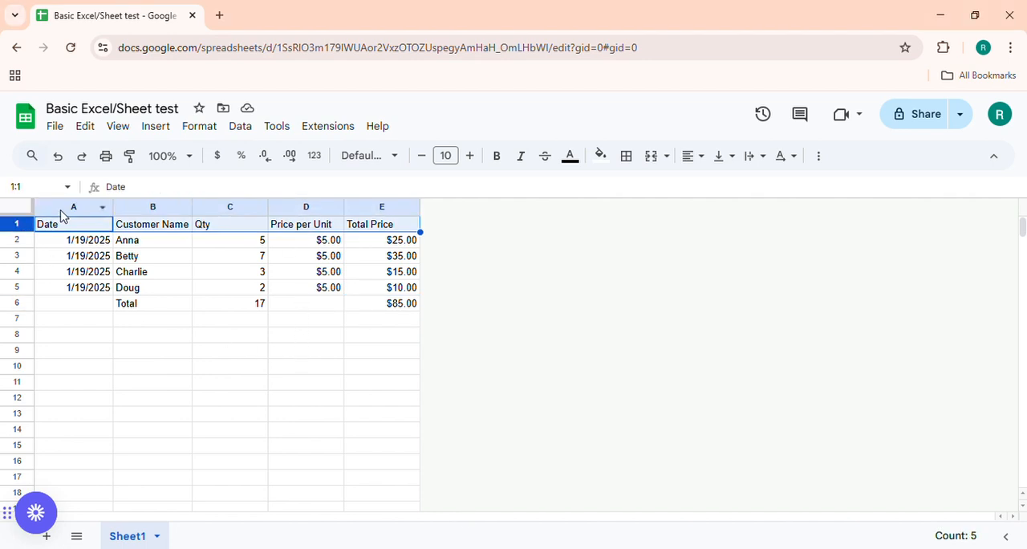
{"action": "left_click", "coordinate": [17, 273]}
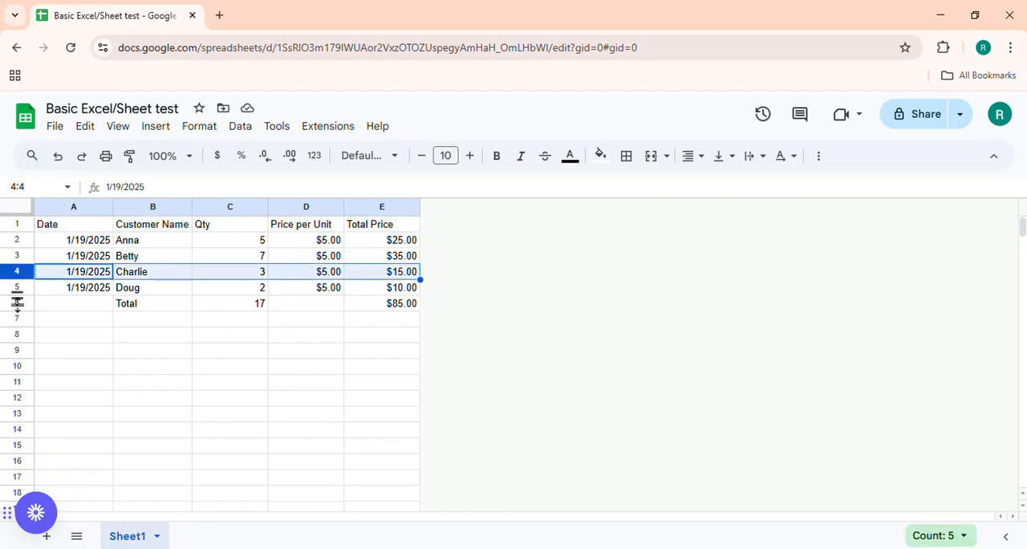
{"action": "left_click", "coordinate": [17, 304]}
{"action": "left_click", "coordinate": [16, 337]}
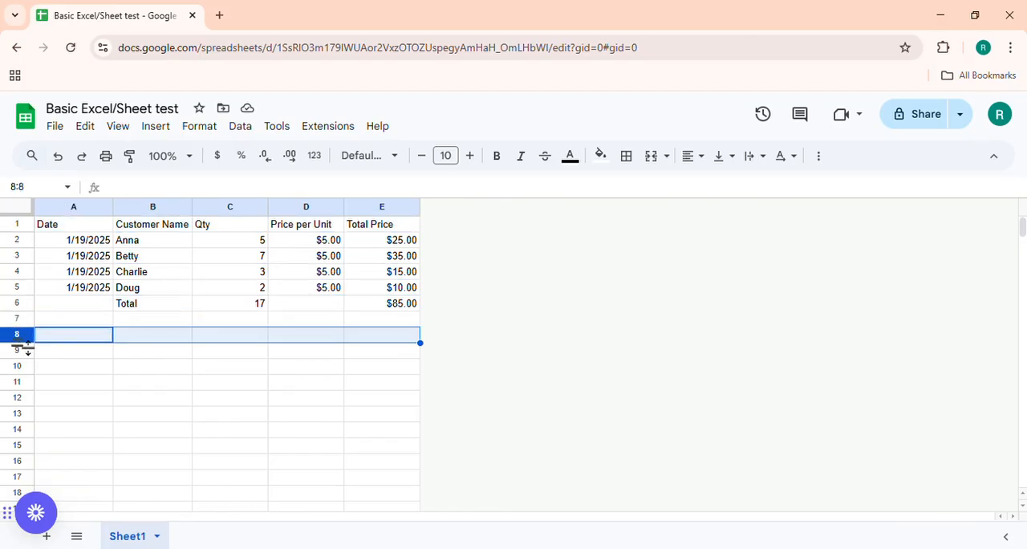
{"action": "left_click", "coordinate": [99, 369]}
Select columns A through E one at a time to examine how the table's columns run.
{"action": "left_click", "coordinate": [80, 207]}
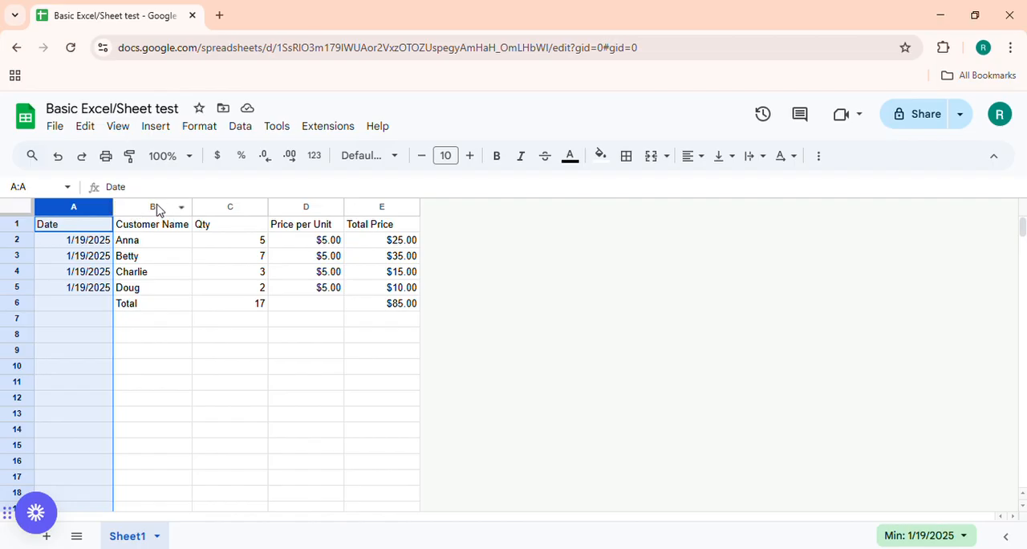
{"action": "left_click", "coordinate": [157, 207]}
{"action": "left_click", "coordinate": [239, 208]}
{"action": "left_click", "coordinate": [313, 206]}
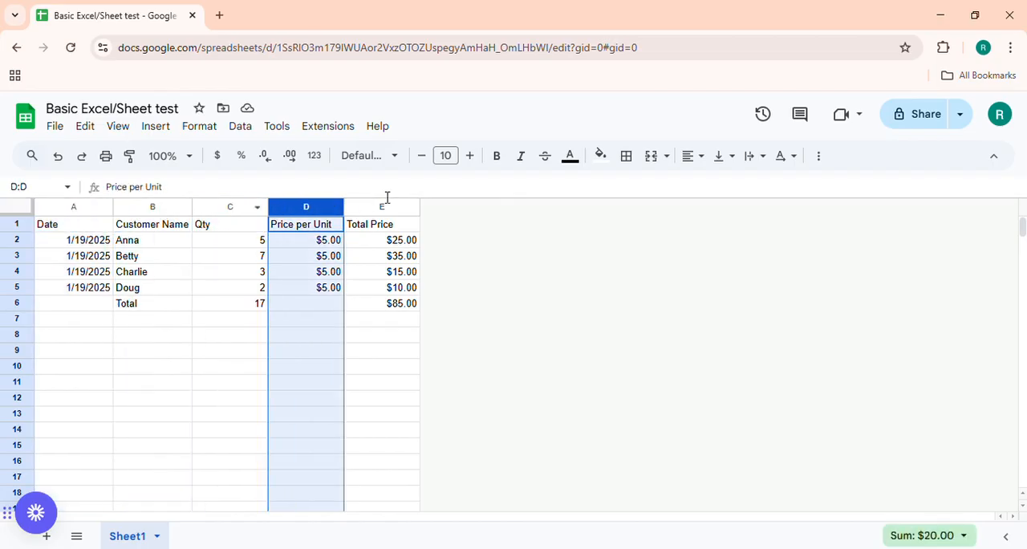
{"action": "left_click", "coordinate": [387, 208]}
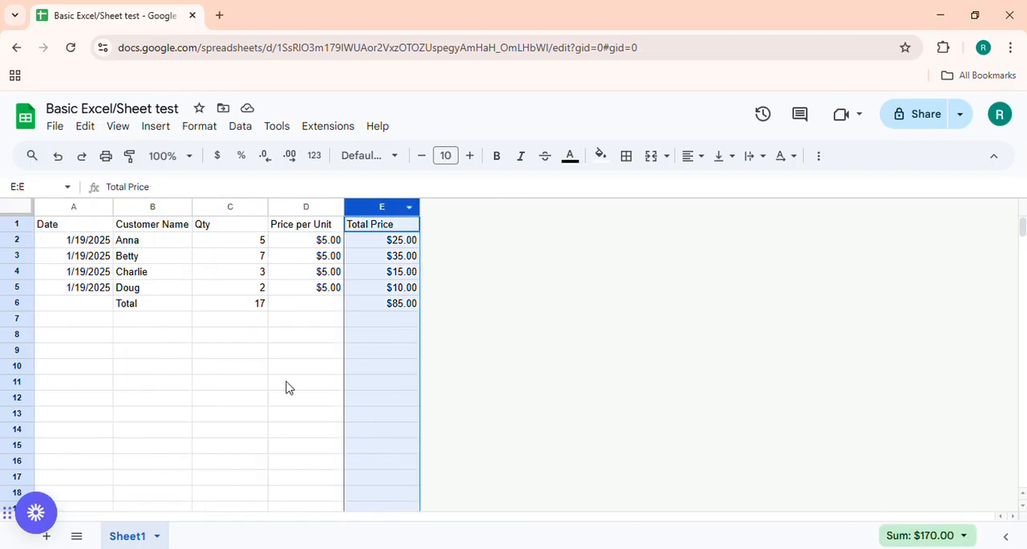
{"action": "left_click", "coordinate": [218, 442]}
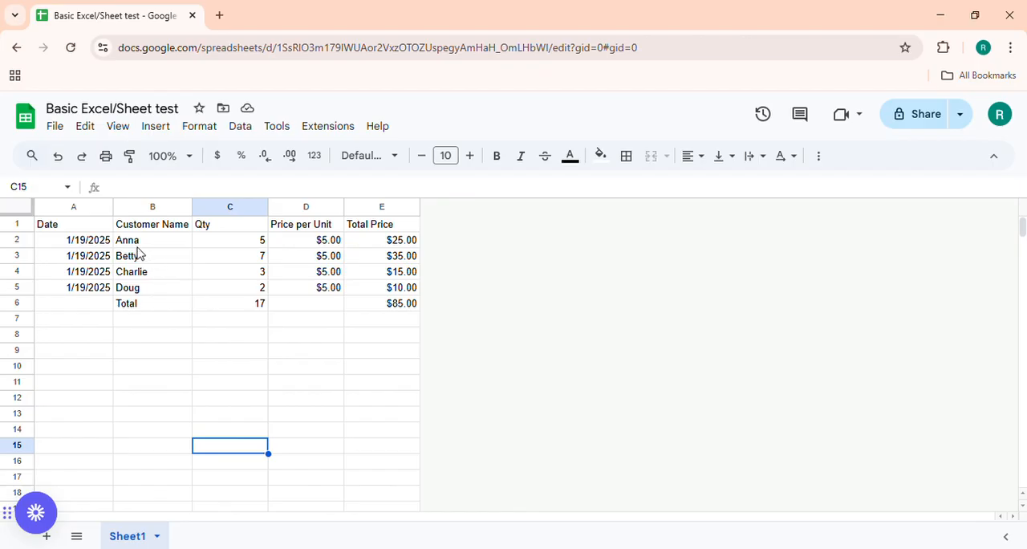
Review the first customer's order across B2:E2 and the customer name and quantity in row 4.
{"action": "left_click_drag", "start_coordinate": [132, 240], "coordinate": [365, 244]}
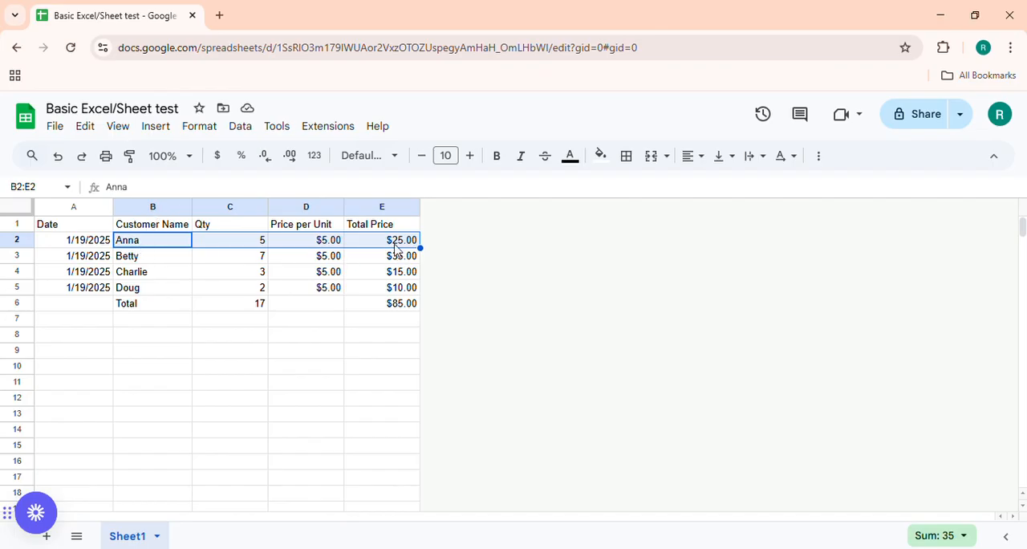
{"action": "left_click", "coordinate": [157, 245]}
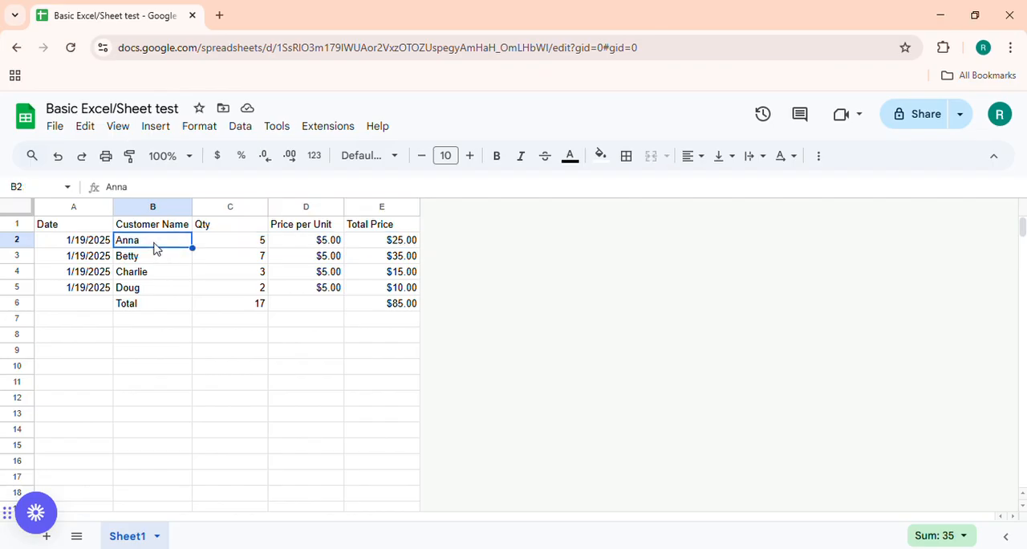
{"action": "left_click", "coordinate": [143, 273]}
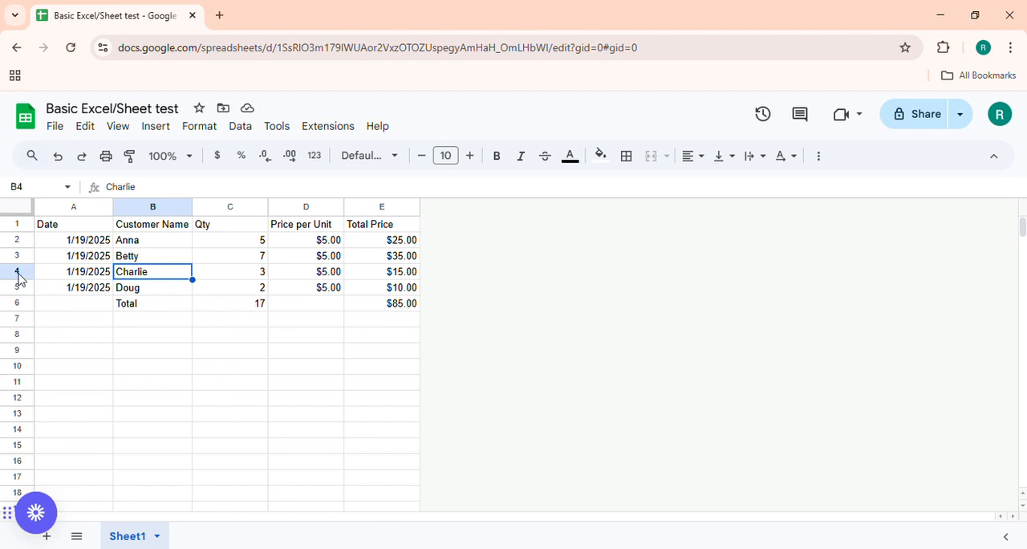
{"action": "left_click", "coordinate": [238, 282]}
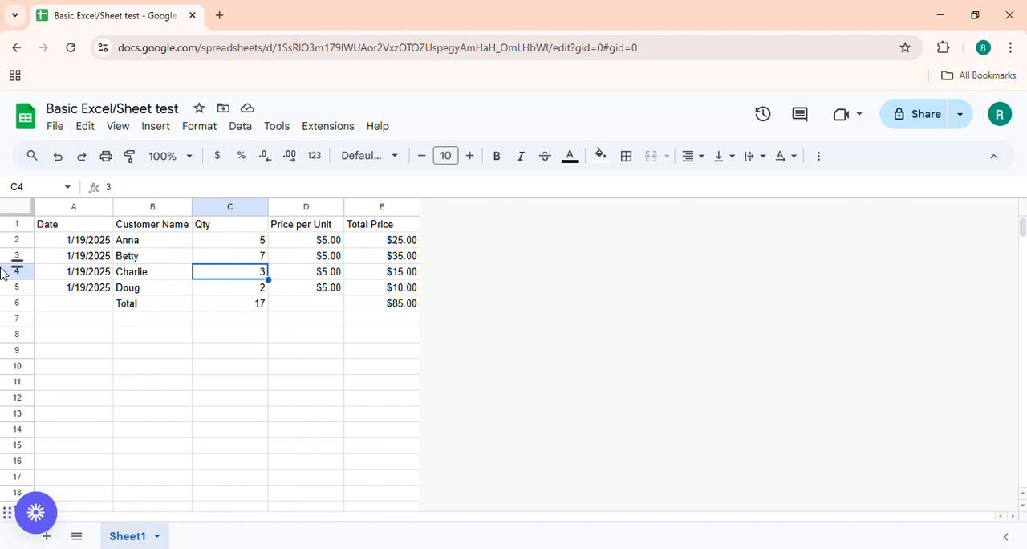
Examine the Total row's label in B6 and the quantity sum formula in C6, along with the quantity just above it.
{"action": "left_click", "coordinate": [226, 306]}
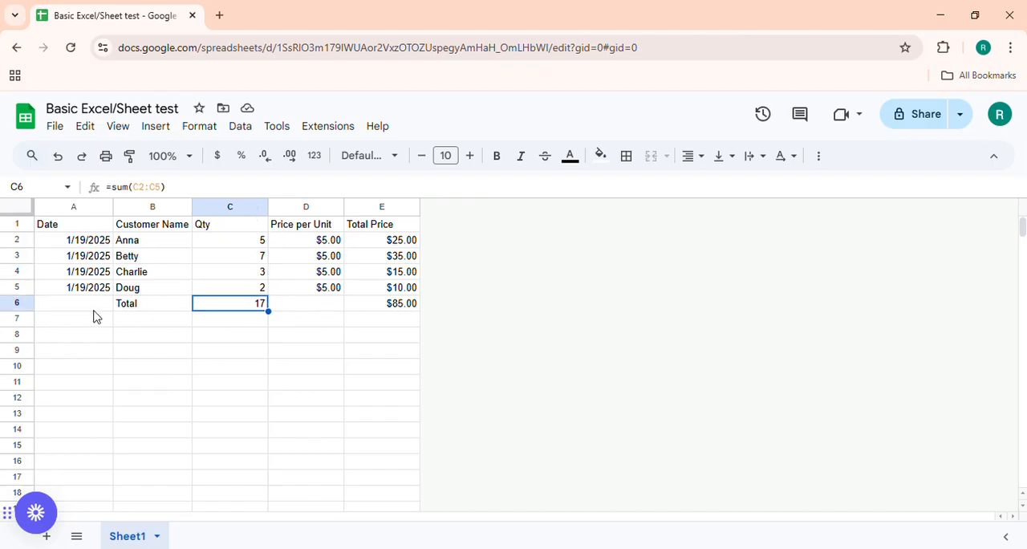
{"action": "left_click", "coordinate": [125, 305]}
{"action": "left_click", "coordinate": [241, 341]}
{"action": "left_click", "coordinate": [271, 307]}
{"action": "left_click", "coordinate": [250, 293]}
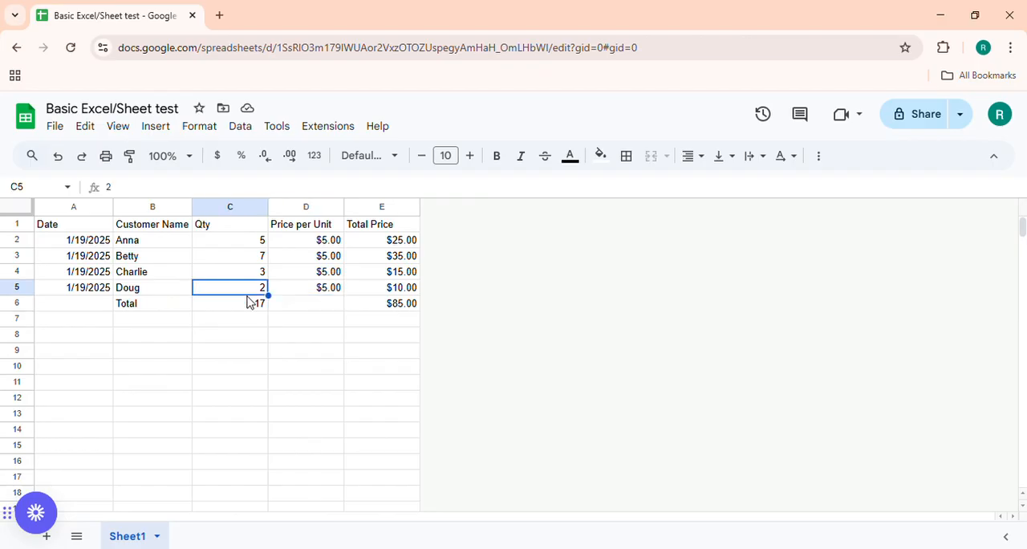
{"action": "left_click", "coordinate": [245, 305]}
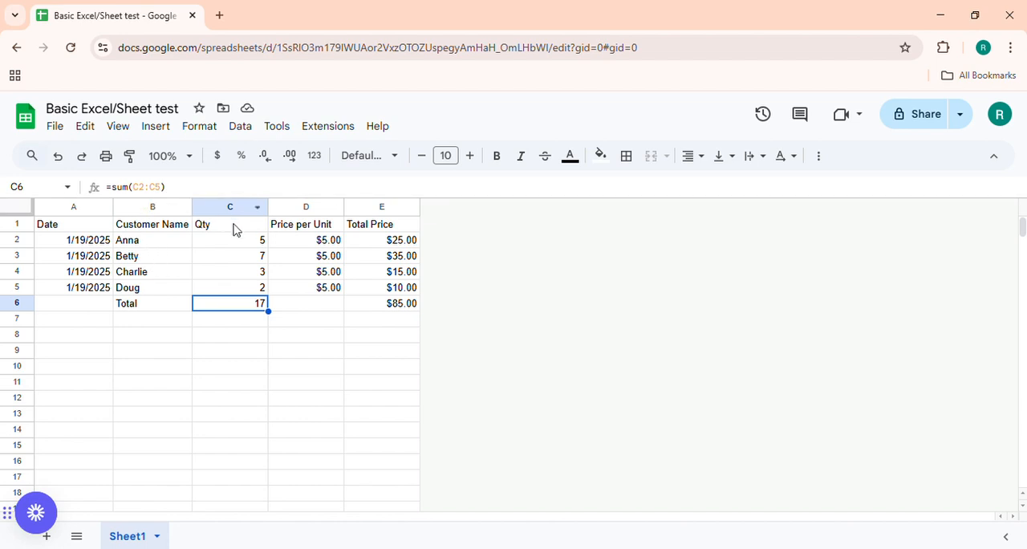
Review the quantities from C2 down to C5, then check the sum formulas in C6 and E6.
{"action": "left_click", "coordinate": [251, 244]}
{"action": "left_click", "coordinate": [245, 291]}
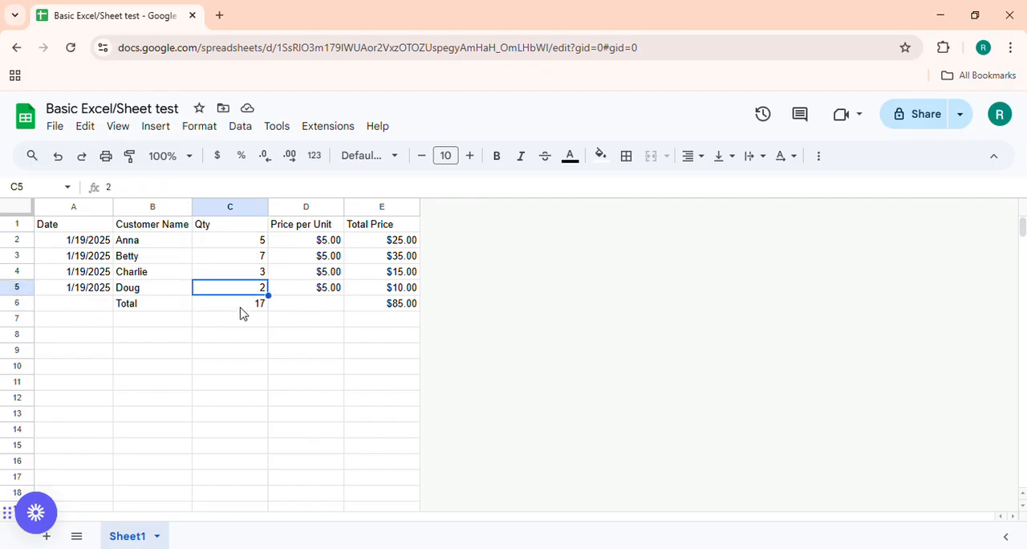
{"action": "double_click", "coordinate": [241, 308]}
{"action": "left_click", "coordinate": [262, 354]}
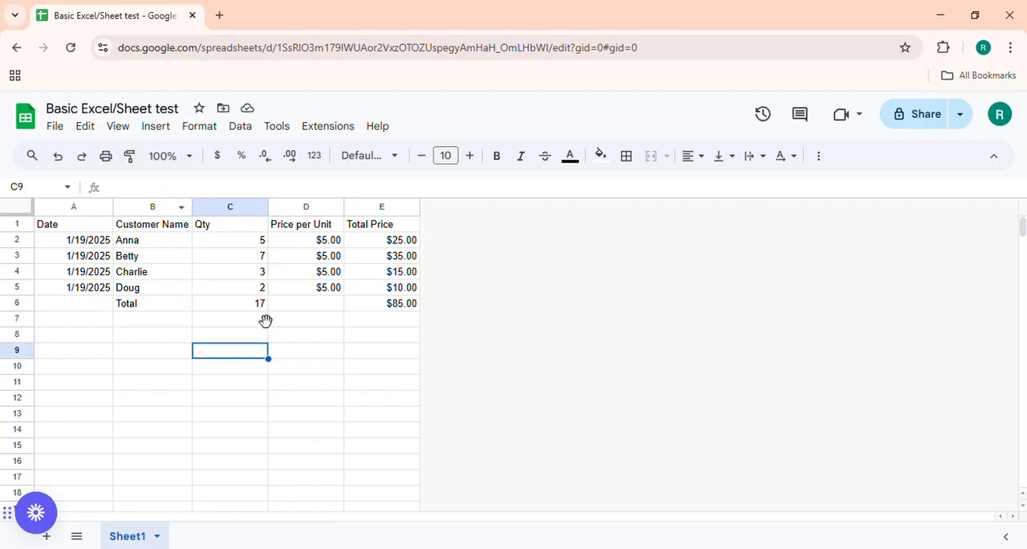
{"action": "left_click", "coordinate": [265, 318]}
{"action": "left_click", "coordinate": [241, 307]}
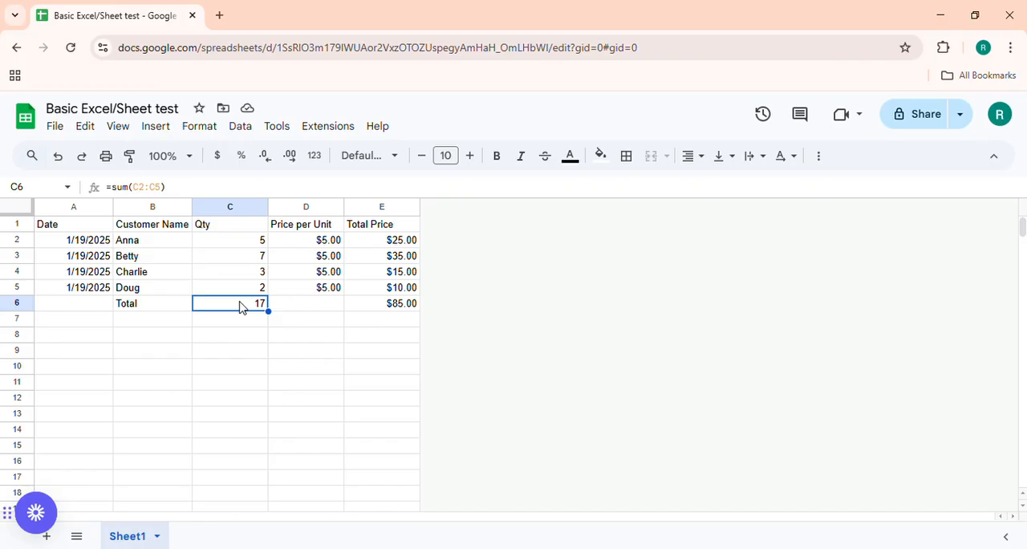
{"action": "left_click", "coordinate": [402, 313]}
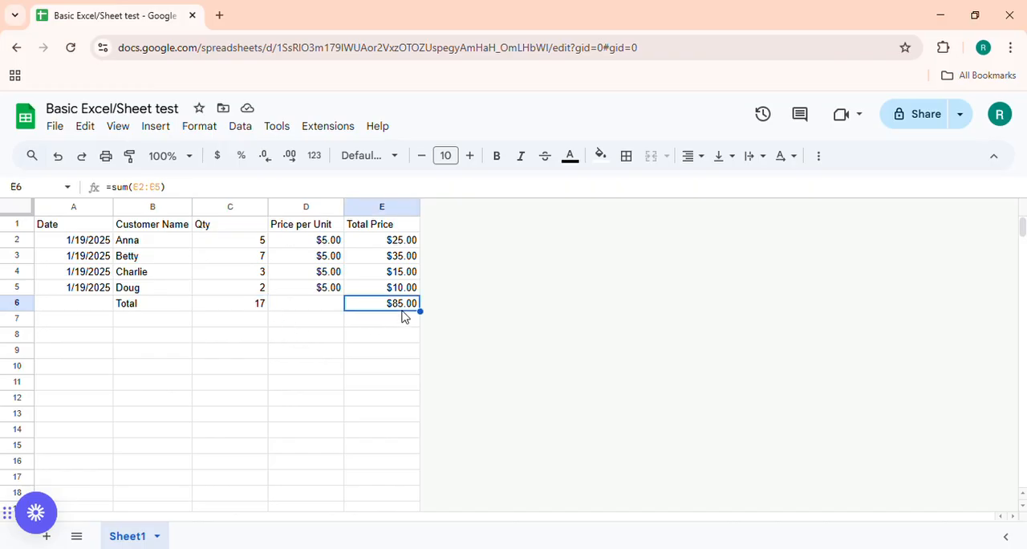